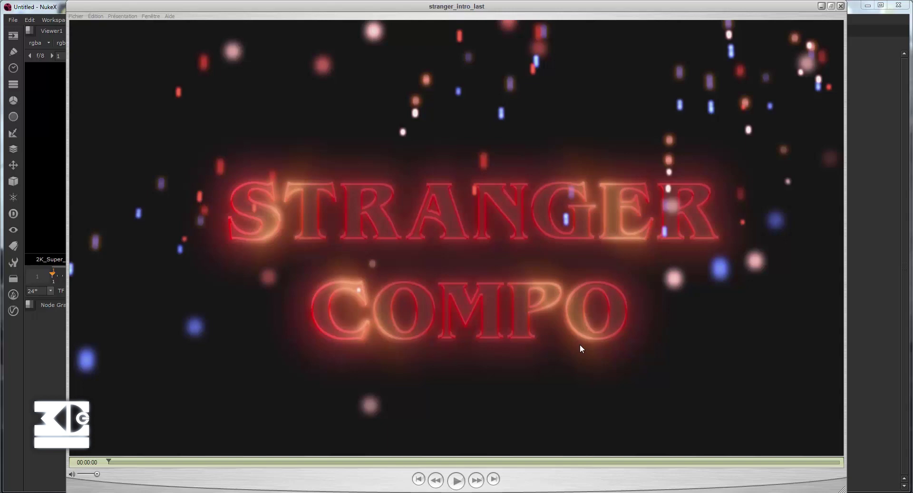
Show the stranger_intro_last reference video in full screen
left_click(96, 15)
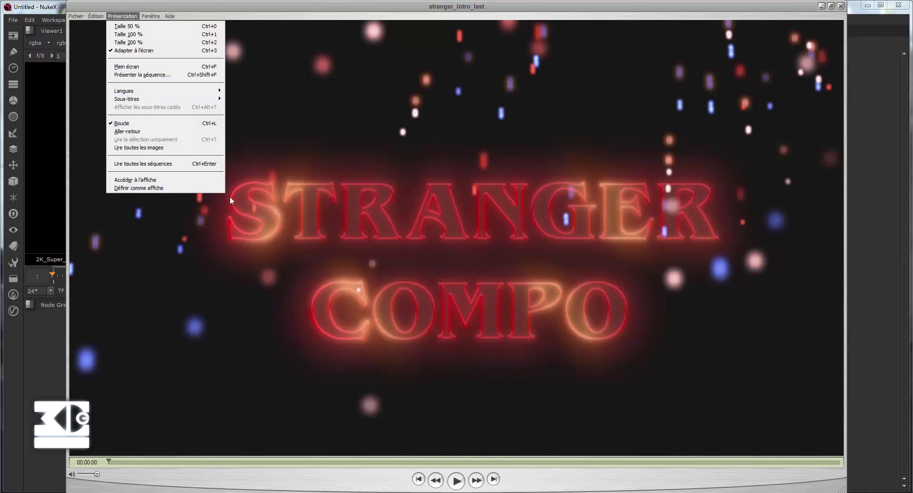
left_click(141, 65)
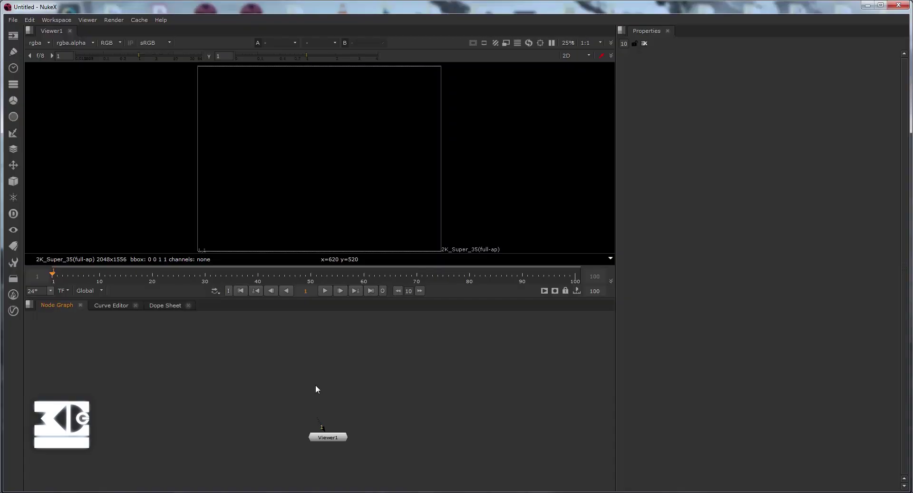
Add a Scene node to the node graph and place it above the Viewer1 node
key("Tab")
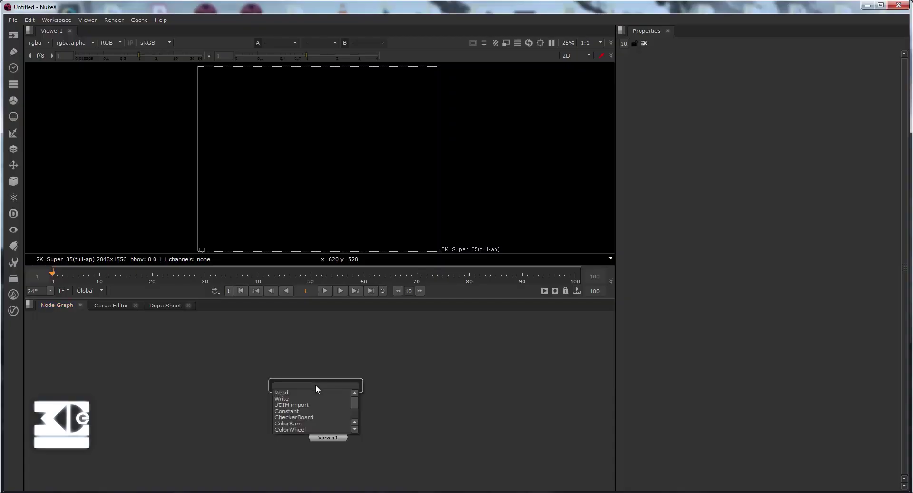
type("scene")
key("Return")
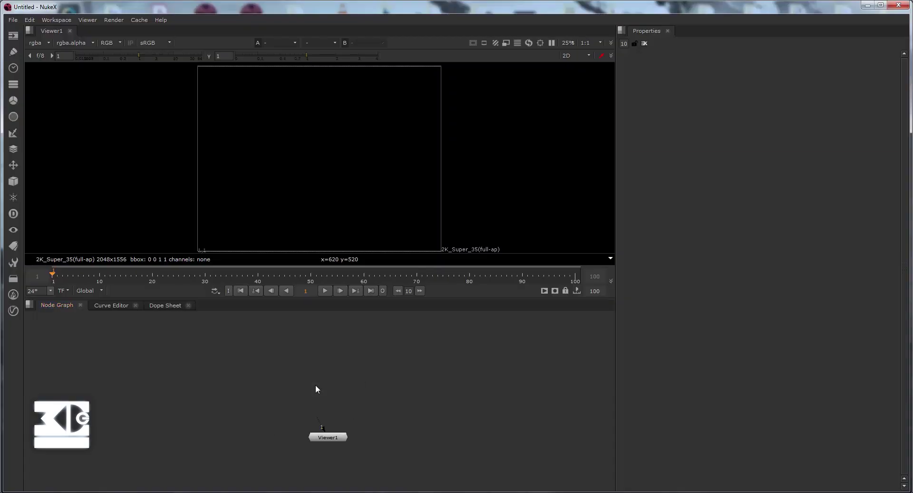
left_click_drag(316, 388, 346, 363)
Add an unconnected ScanlineRender node and place it beside the Scene node
left_click(309, 419)
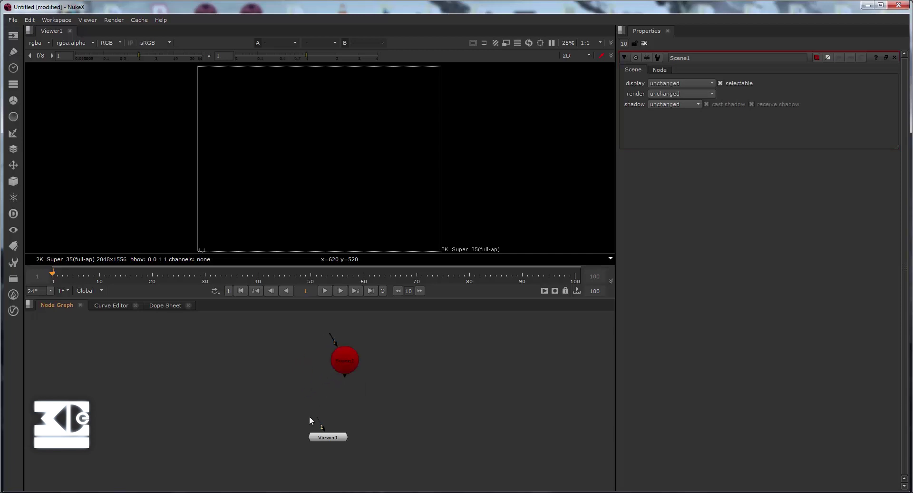
key("Tab")
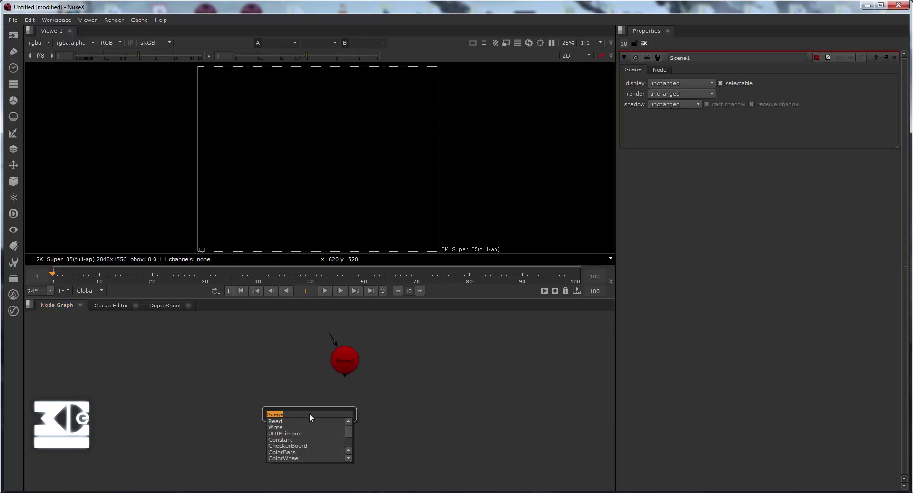
type("scn")
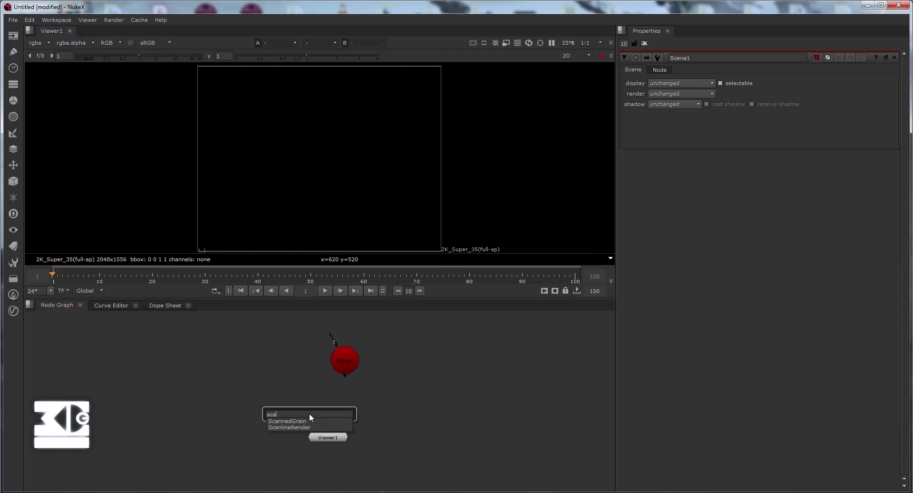
key("Return")
left_click_drag(310, 418, 291, 369)
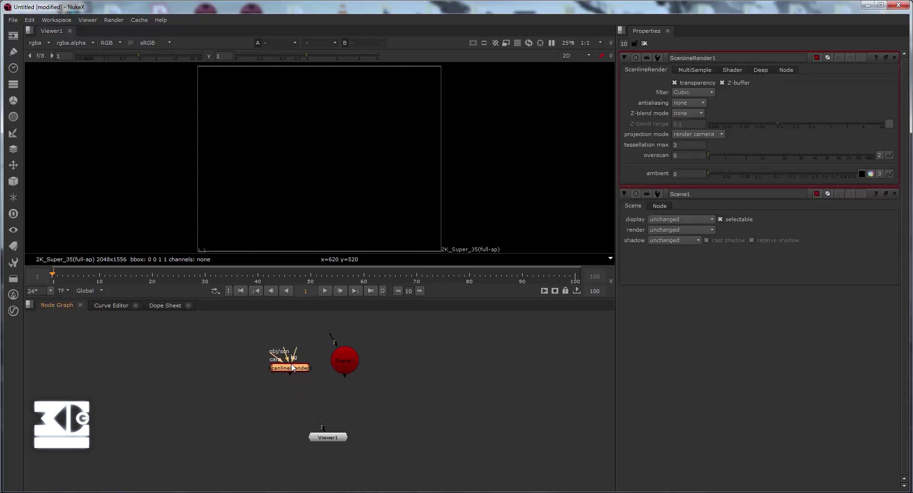
Add a Camera node beside the Scene node and connect both to the ScanlineRender node's cam and obj/scn inputs
left_click(377, 367)
key("Tab")
type("cam")
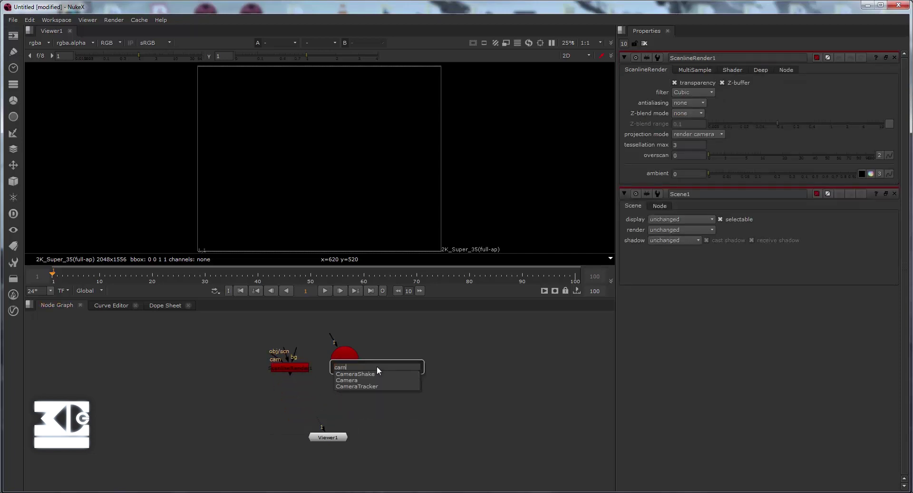
key("Return")
left_click_drag(378, 370, 395, 361)
left_click_drag(315, 368, 353, 362)
left_click_drag(364, 403, 387, 350)
Add a ParticleEmitter node, connect the Scene node's input to it, and arrange the nodes in a row with the render node
left_click(503, 370)
key("Tab")
type("pa")
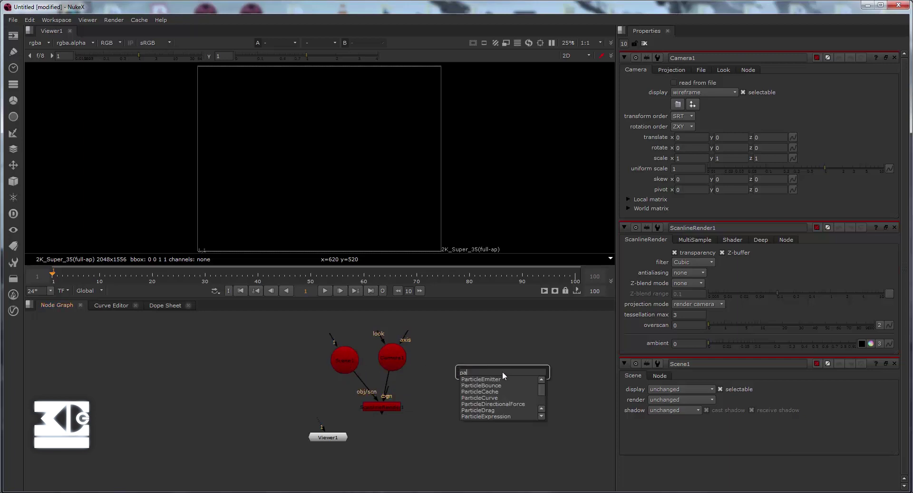
key("Return")
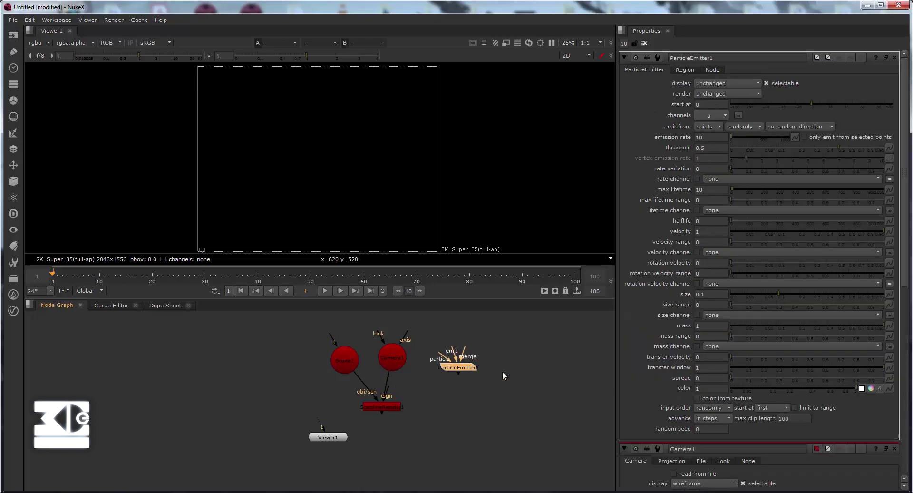
left_click_drag(297, 332, 312, 404)
left_click(479, 365)
left_click_drag(461, 374, 361, 404)
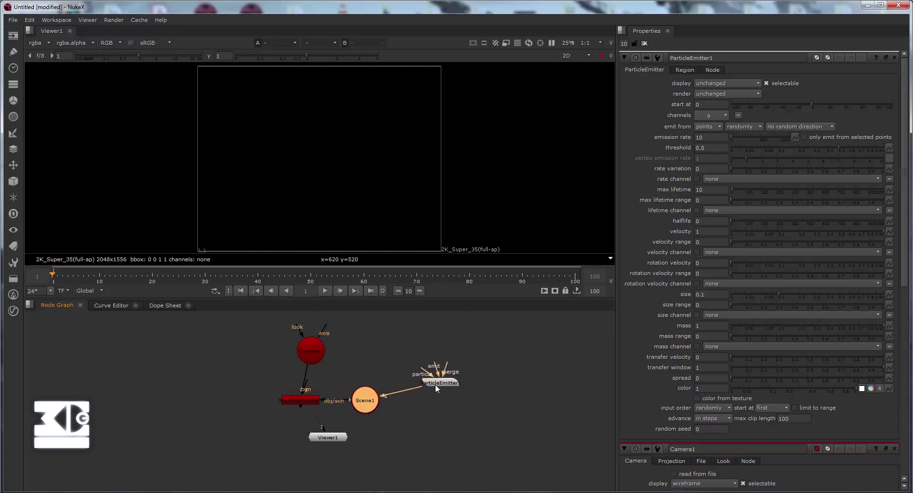
left_click_drag(435, 384, 517, 405)
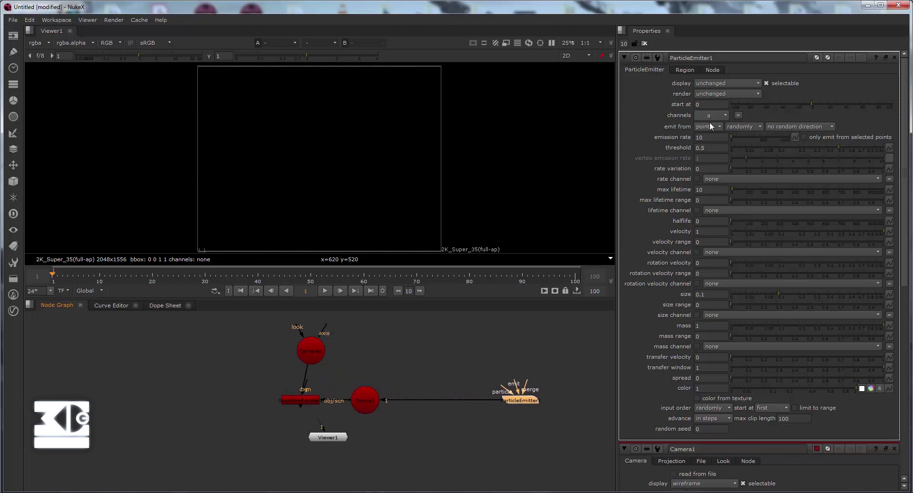
Switch the viewer to the 3D view and play the emitter's default particle animation
key("Tab")
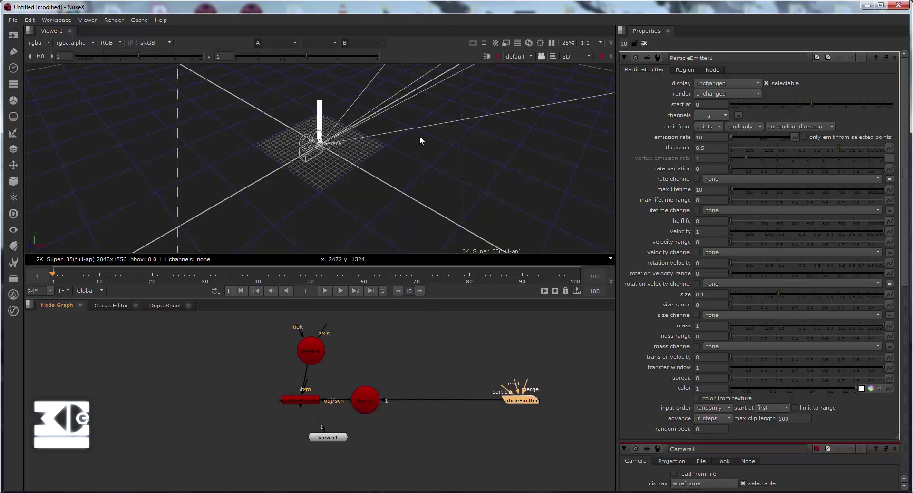
left_click_drag(420, 140, 366, 90, "ctrl")
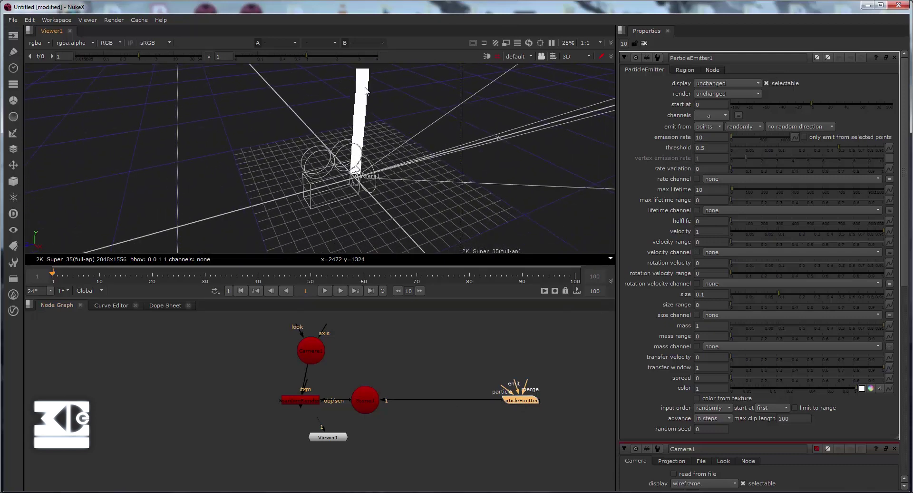
left_click(326, 291)
left_click(325, 291)
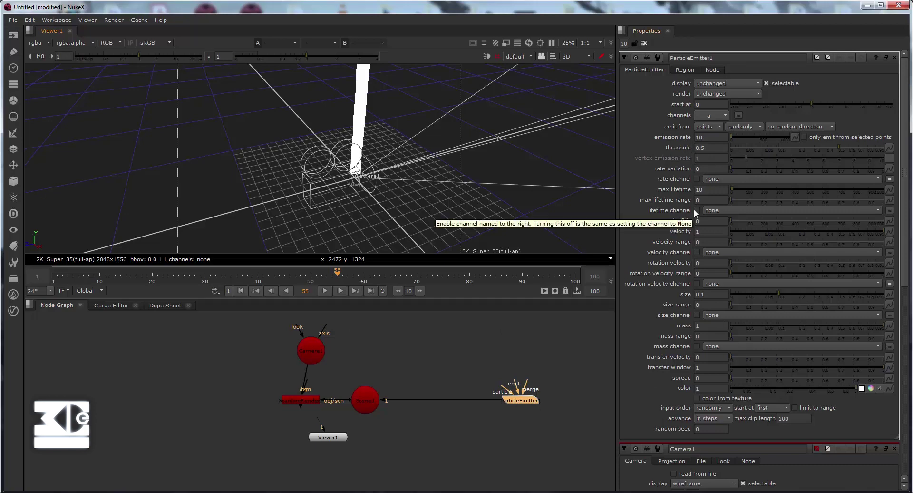
Set the particle emitter's max lifetime to 200
left_click_drag(706, 190, 666, 189)
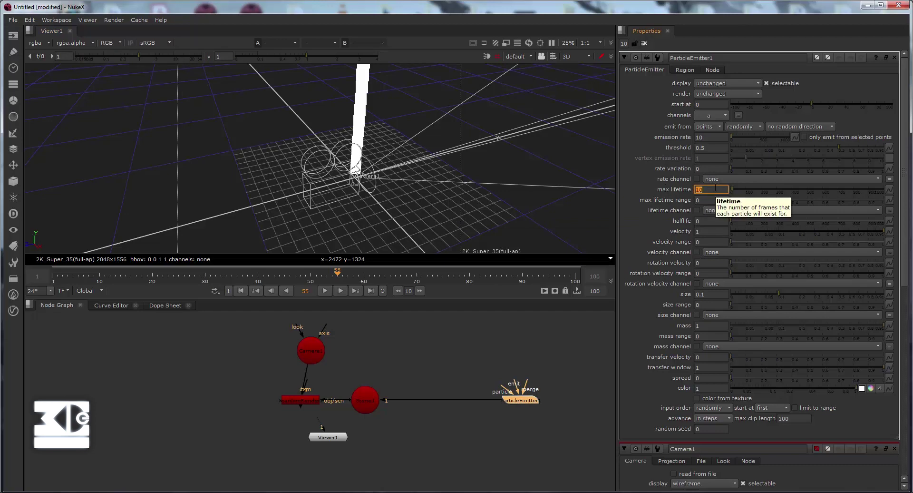
type("200")
key("Return")
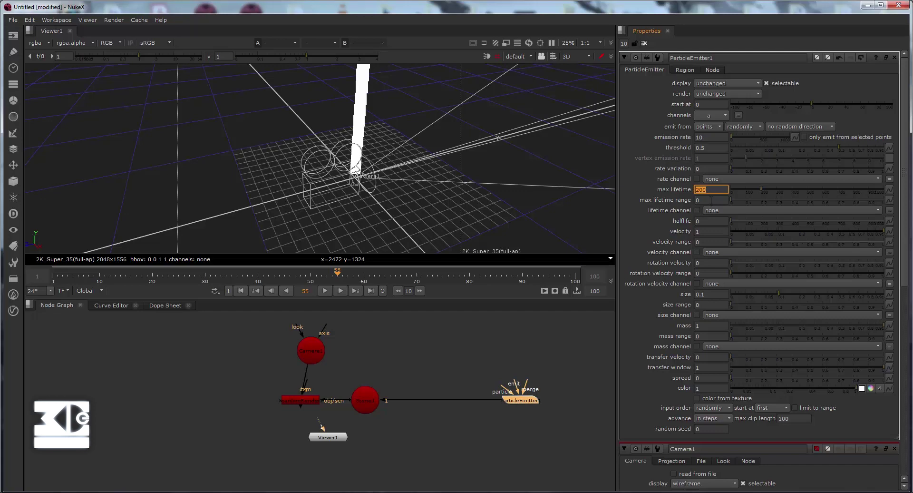
left_click(711, 200)
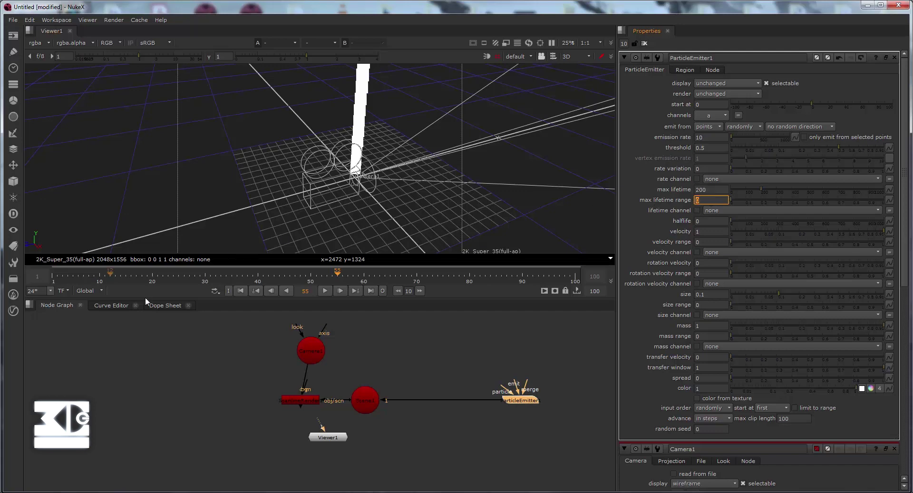
In the project settings, set the last frame of the frame range to 200 and the full size format to HD_1080 1920x1080
left_click(465, 361)
key("s")
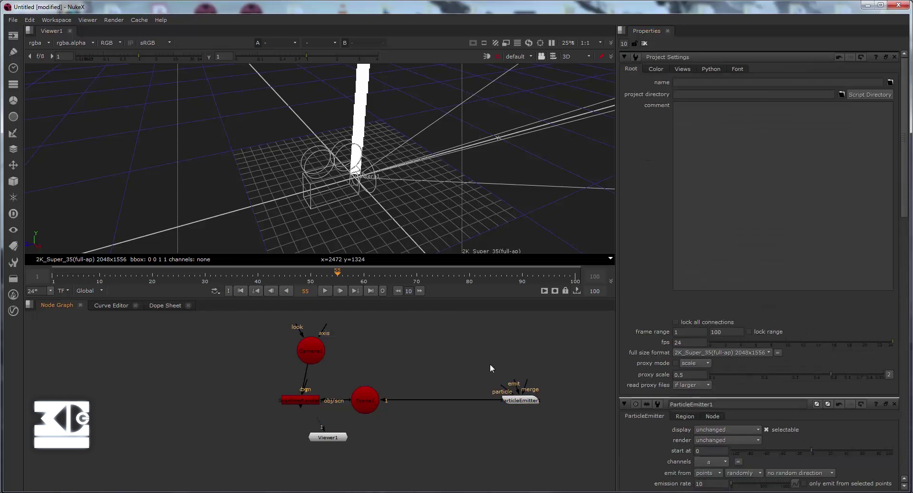
left_click(677, 331)
key("Tab")
type("200")
key("Return")
left_click(502, 342)
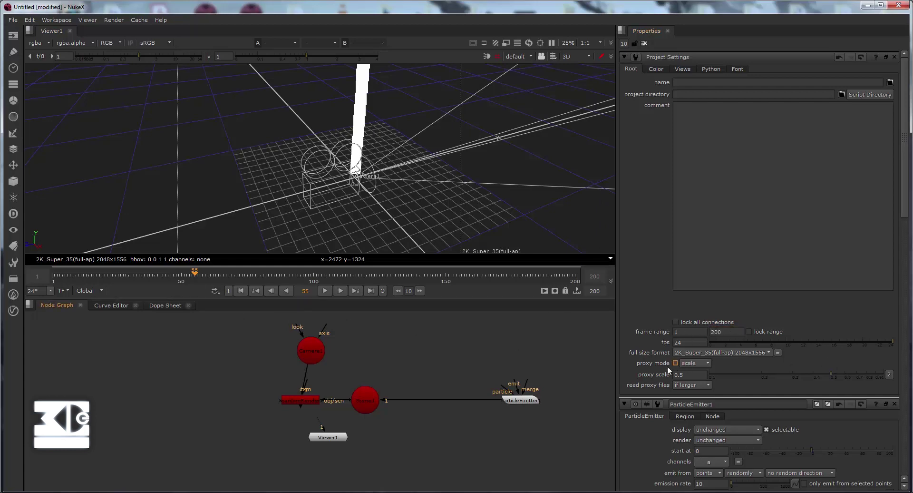
left_click(704, 353)
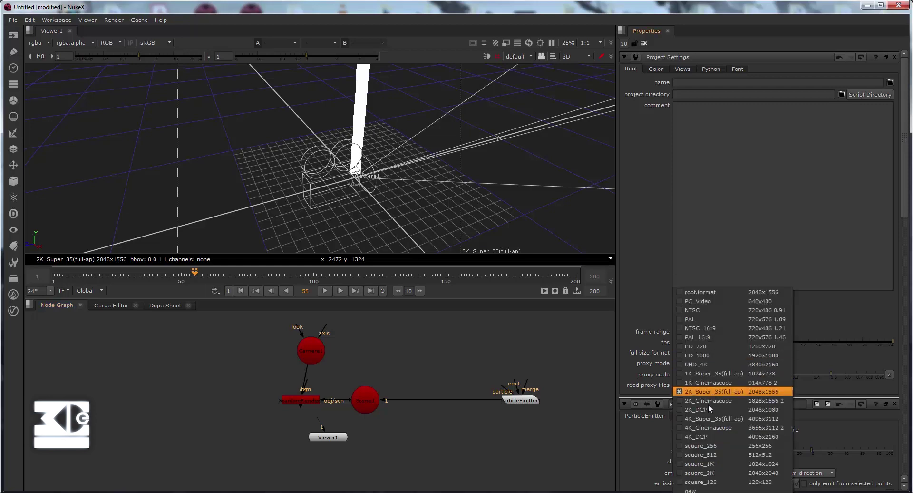
left_click(704, 354)
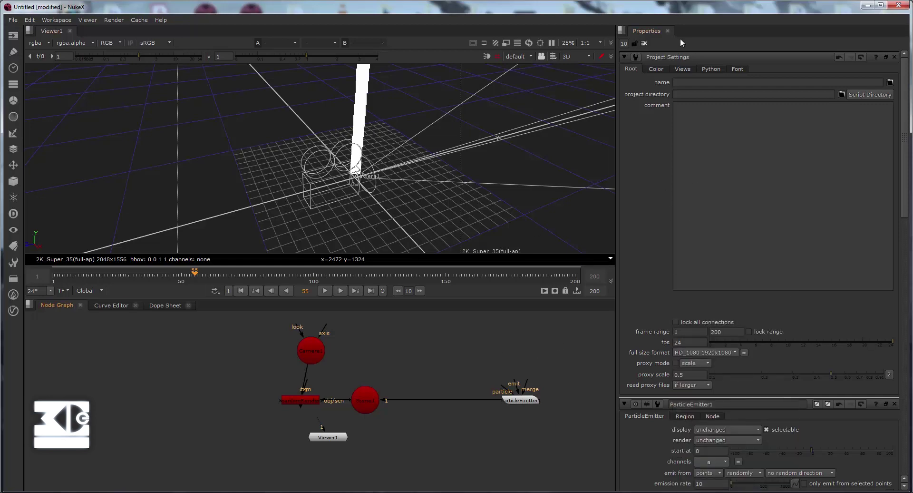
left_click(894, 57)
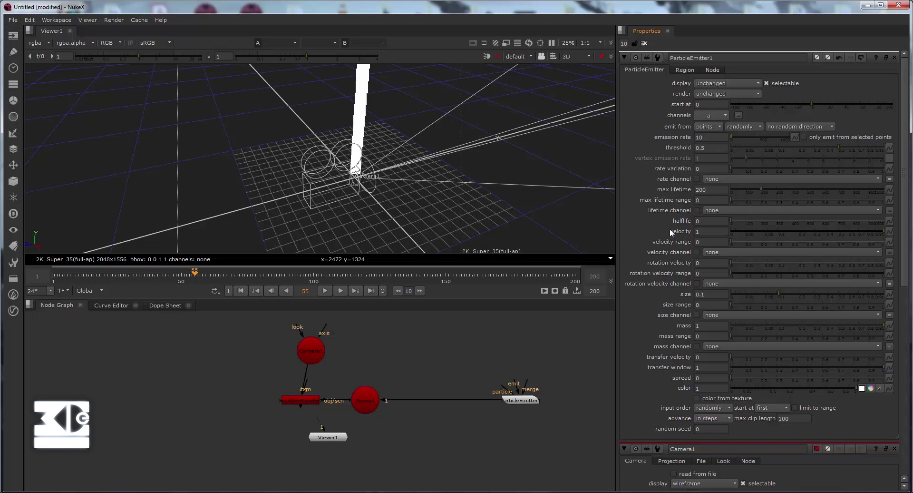
Set the particle emitter's max lifetime range to 0.82
left_click(704, 200)
type("0.82")
key("Return")
Set the particle emitter's velocity to 0.01 and its velocity range to 0.02
left_click(713, 232)
type(".01")
key("Return")
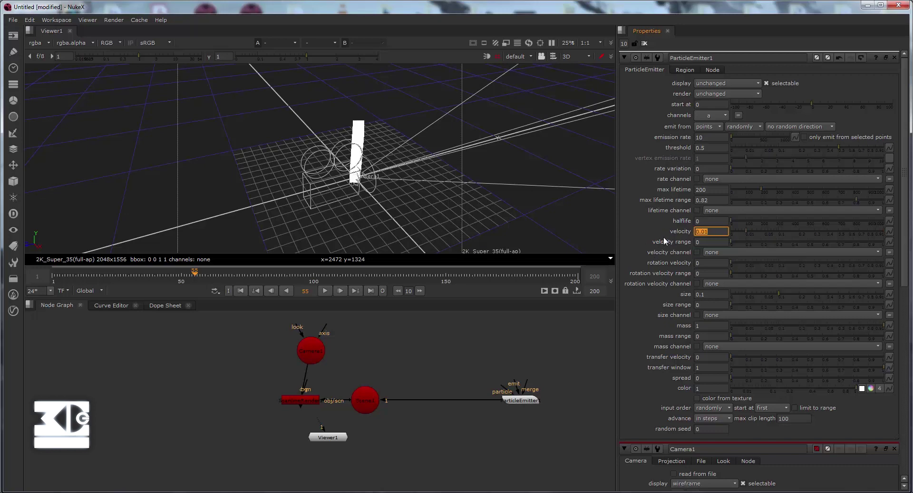
left_click(713, 244)
type("0.02")
key("Return")
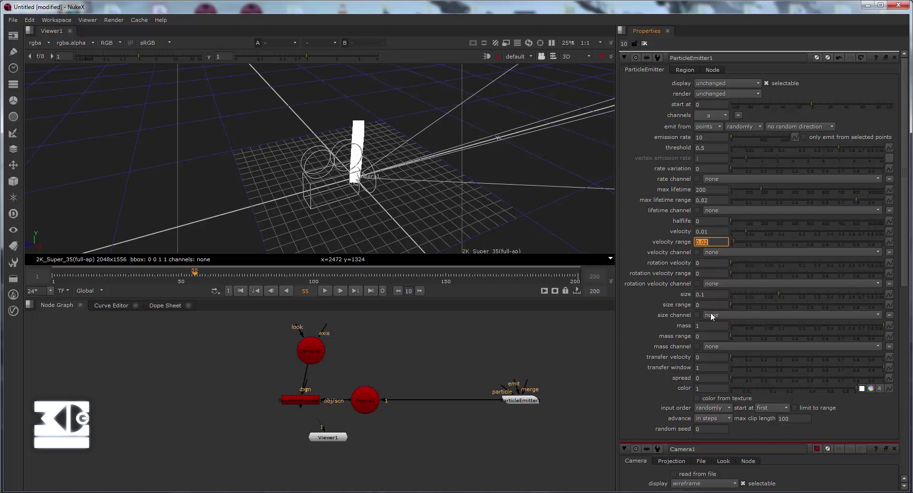
Play the slowed particle animation briefly, stop it and return to the first frame
scroll(722, 306, "down", 1)
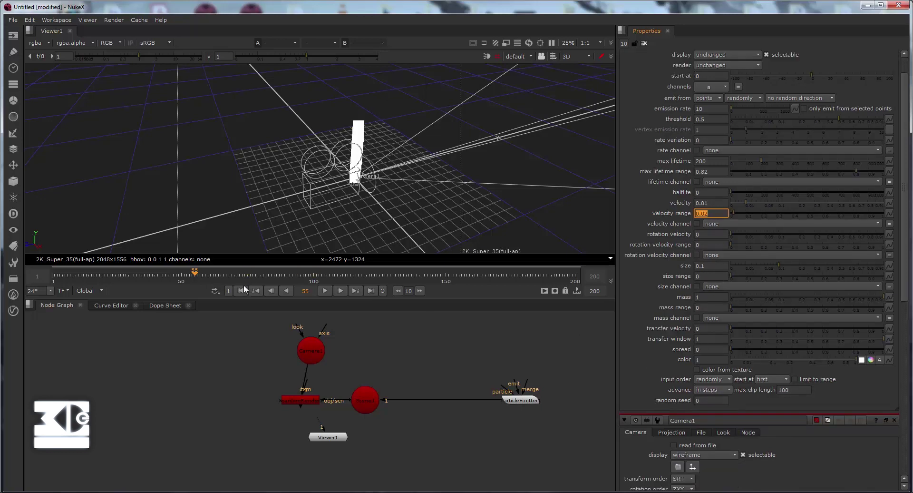
left_click(325, 290)
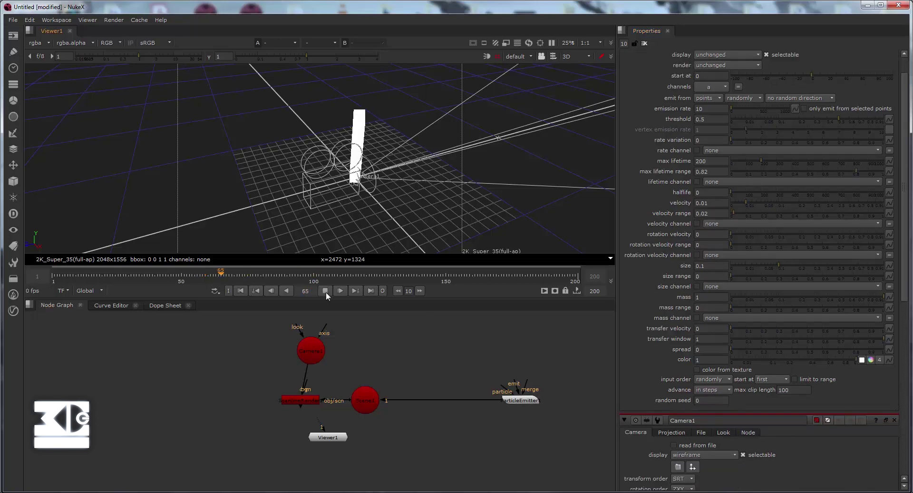
left_click(326, 290)
left_click(241, 290)
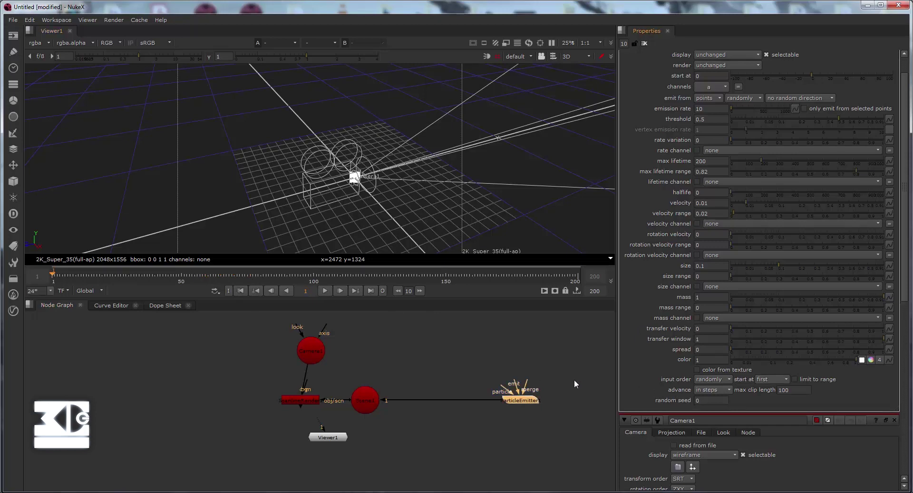
Add a Card node and connect it to the ParticleEmitter's emit input
scroll(407, 338, "down", 1)
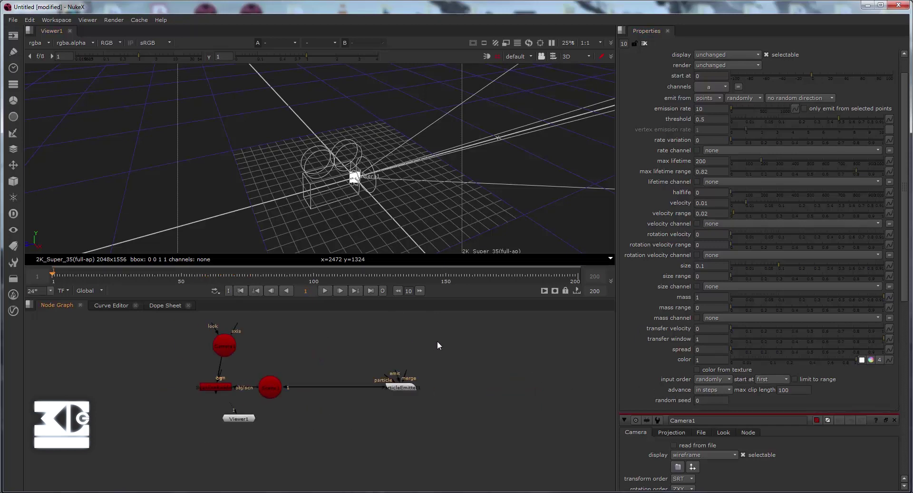
key("Tab")
type("card3D")
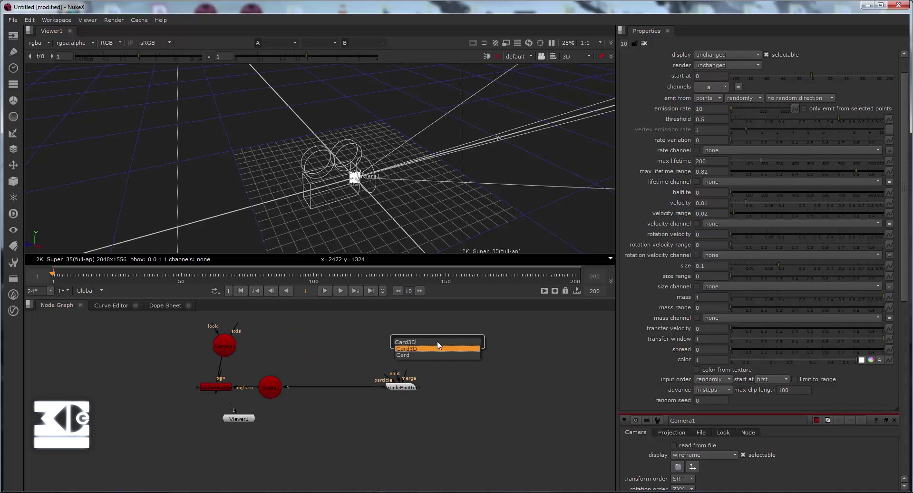
key("Down")
key("Return")
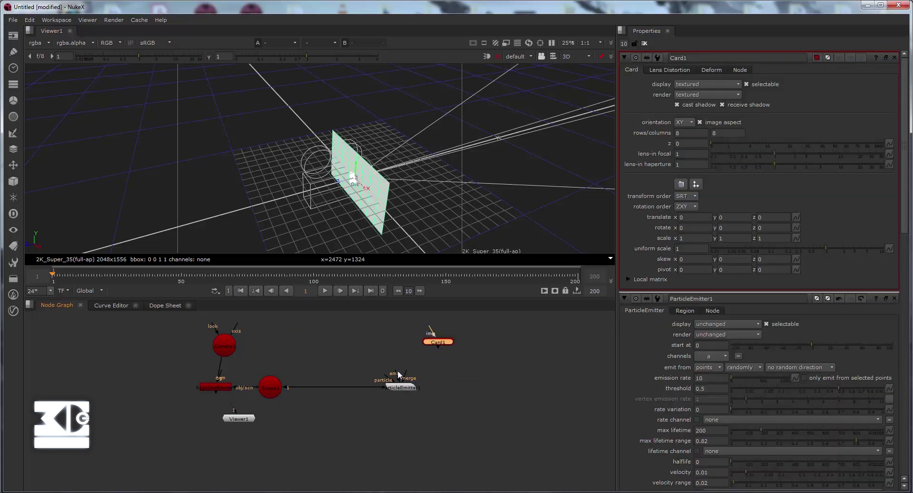
left_click_drag(398, 370, 471, 383)
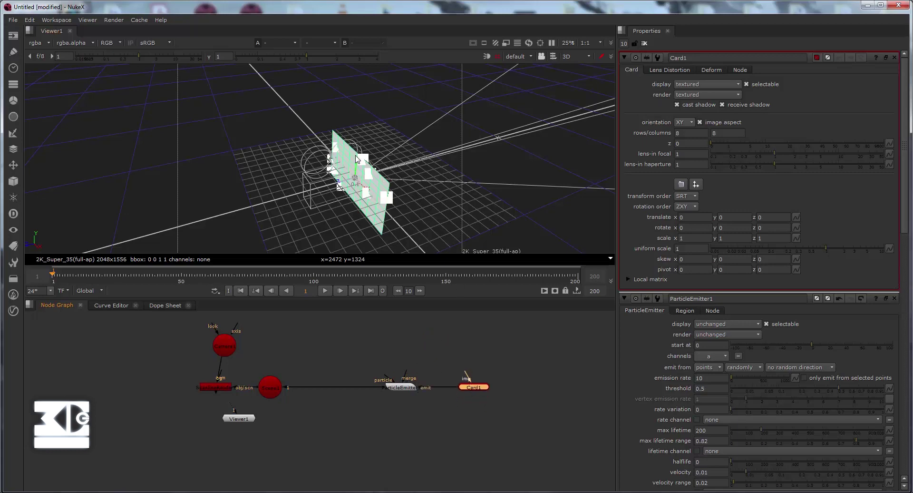
Move the card to about 0.57 in Y and -1.41 in Z, and tilt it about 41° around X
left_click_drag(351, 158, 353, 106)
left_click_drag(405, 119, 462, 101)
key("ctrl+z")
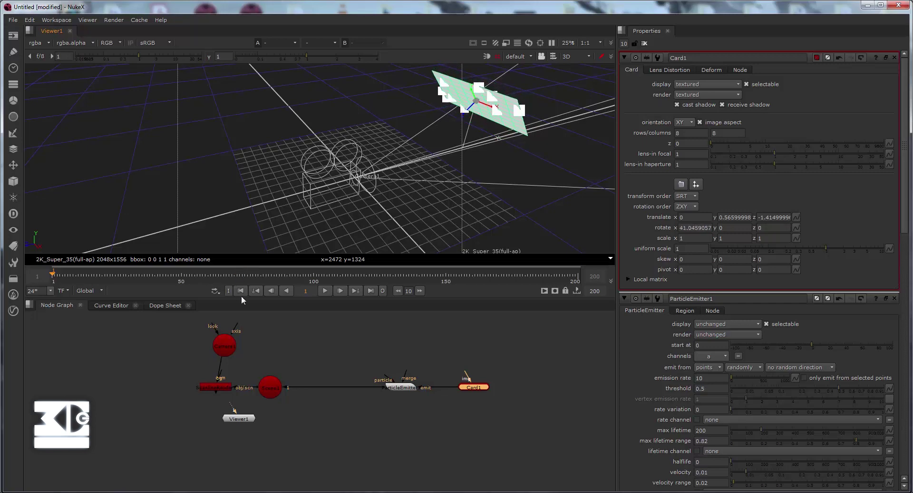
Play the particles emitted from the tilted card in two stretches, orbiting the 3D view between them, and stop playback
left_click(324, 290)
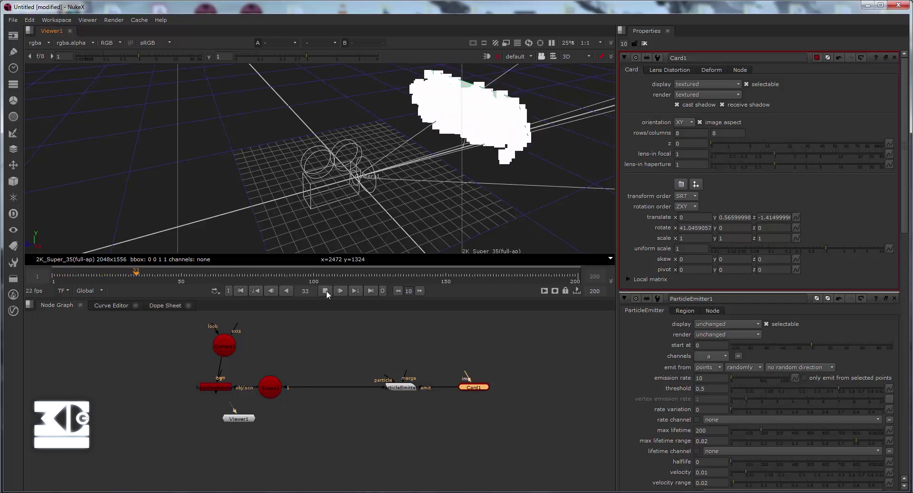
left_click(327, 290)
left_click_drag(429, 230, 346, 195, "ctrl")
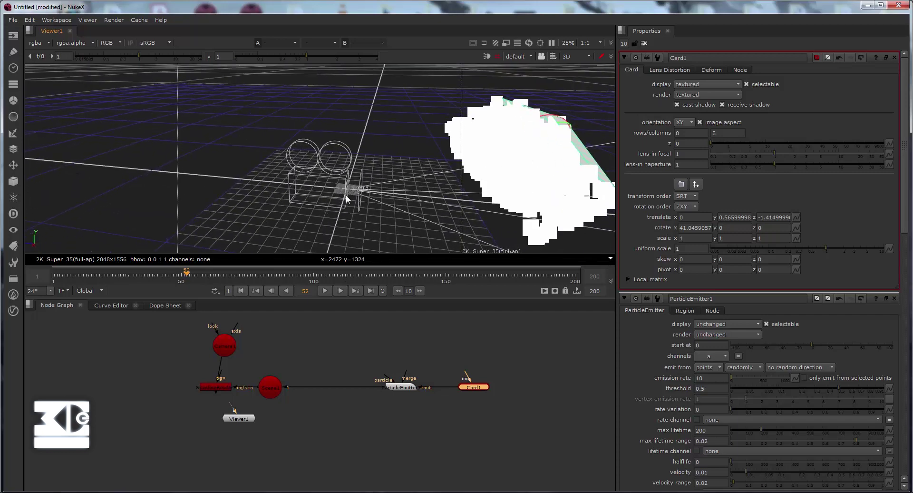
left_click(326, 290)
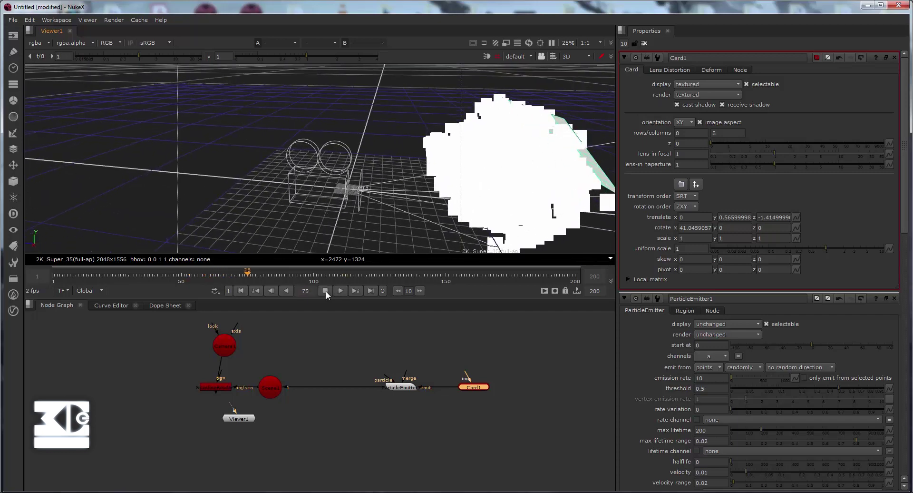
left_click(325, 290)
Add an unconnected Cylinder node above the particle emitter in the node graph
left_click(428, 357)
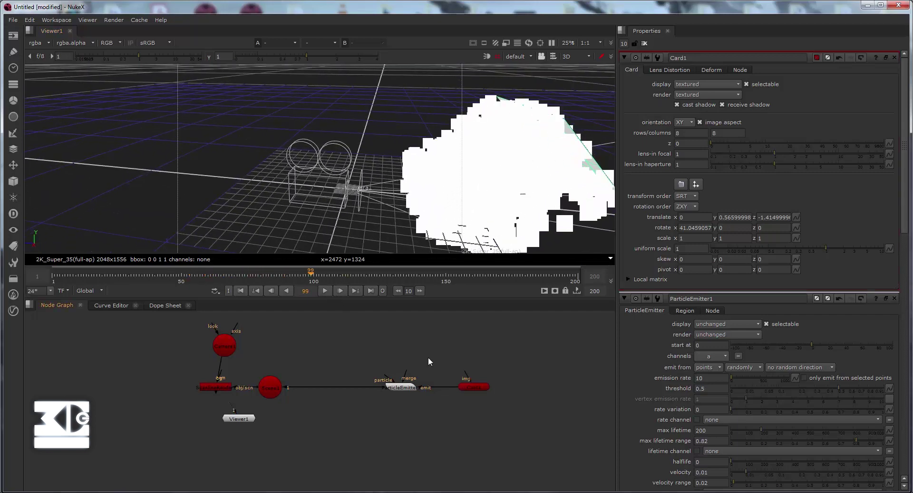
scroll(381, 360, "down", 2)
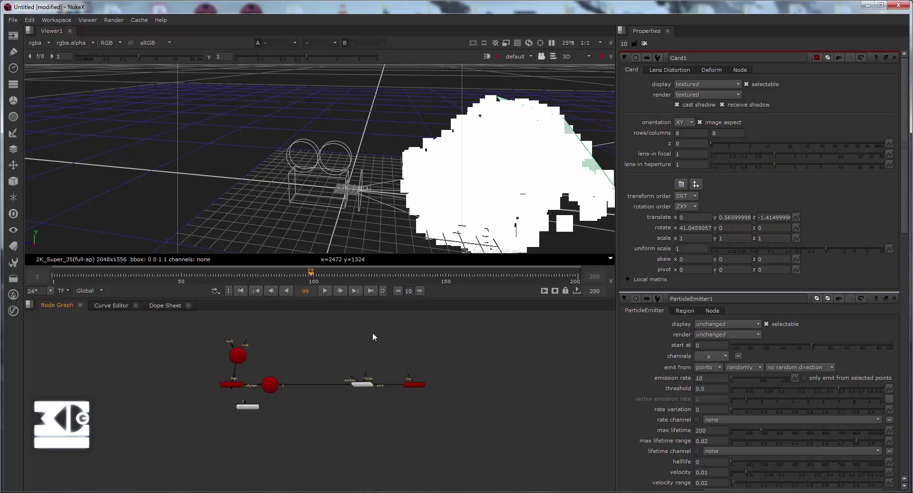
key("Tab")
type("cyl")
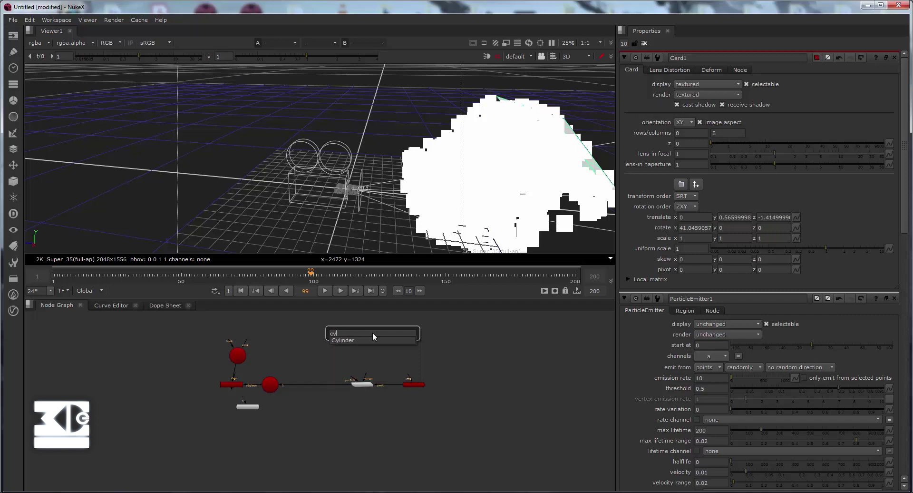
key("Return")
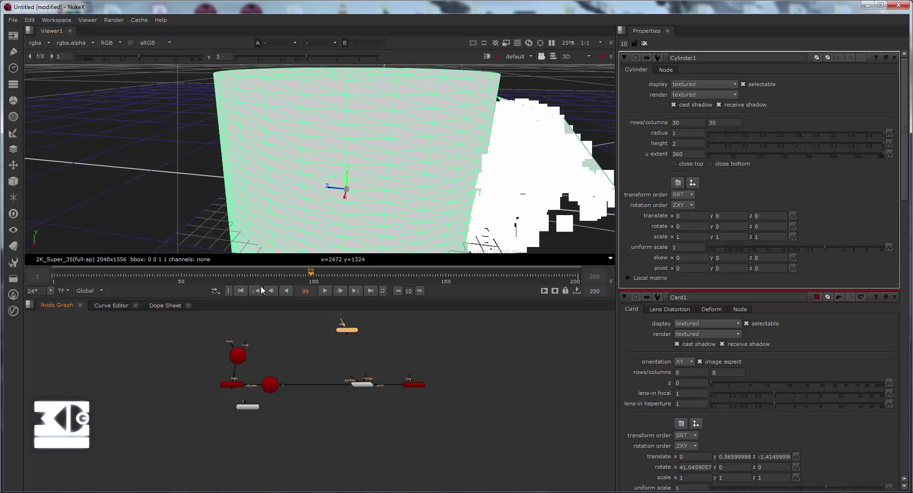
Set the cylinder's radius to 0.1 and its uniform scale to 0.1
left_click(680, 133)
type(".1")
key("Return")
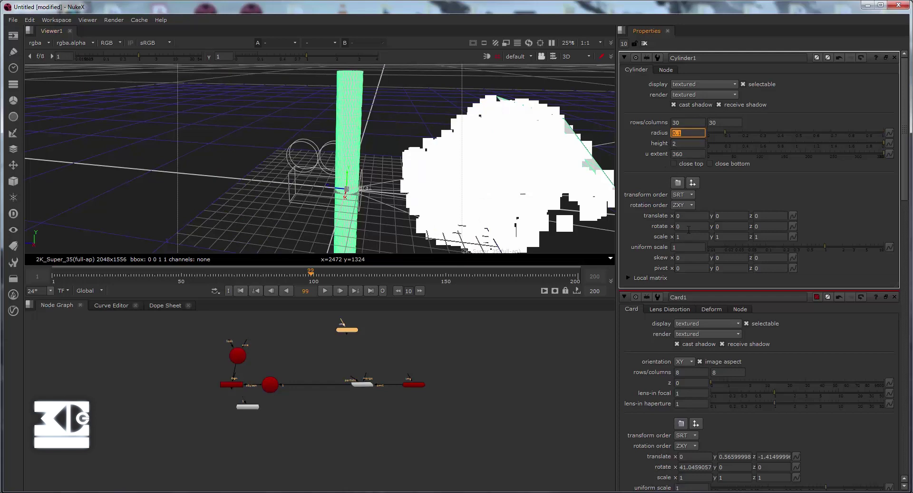
left_click(690, 247)
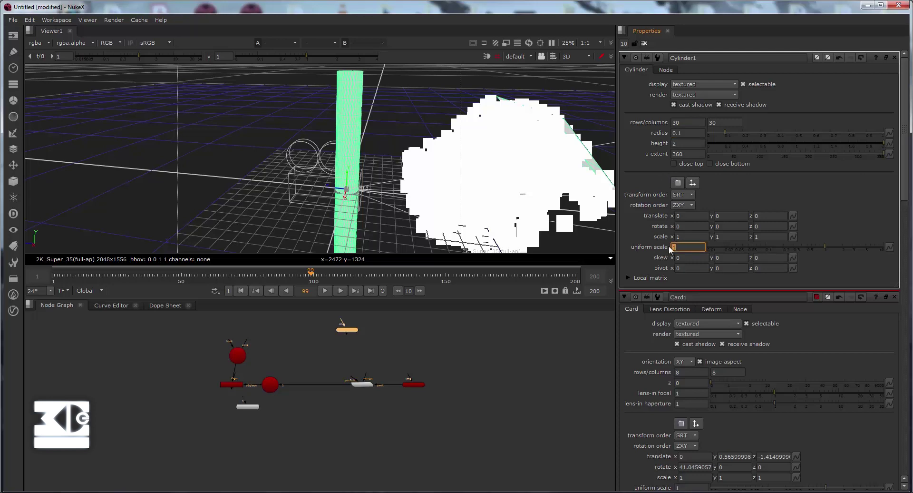
type("0.1")
key("Return")
Move the cylinder along Z to about -0.356 and close its top and bottom
scroll(368, 229, "up", 3)
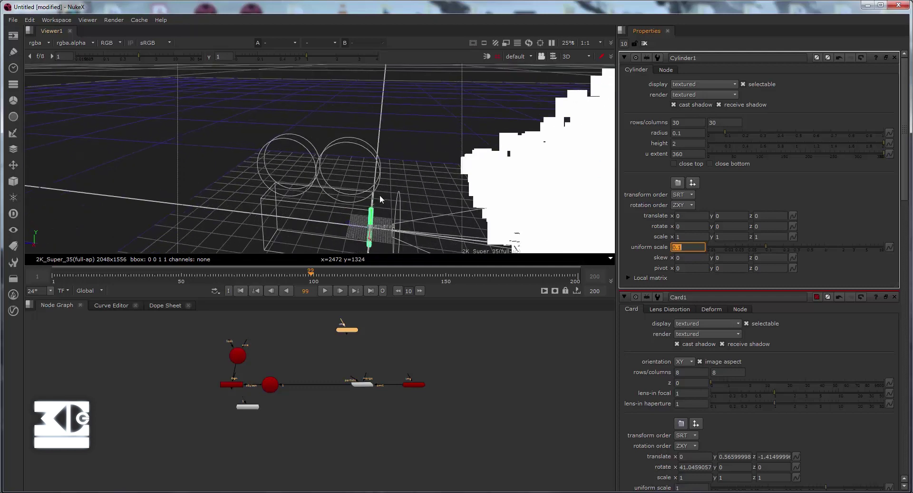
left_click_drag(358, 226, 434, 227)
middle_click_drag(435, 227, 390, 153)
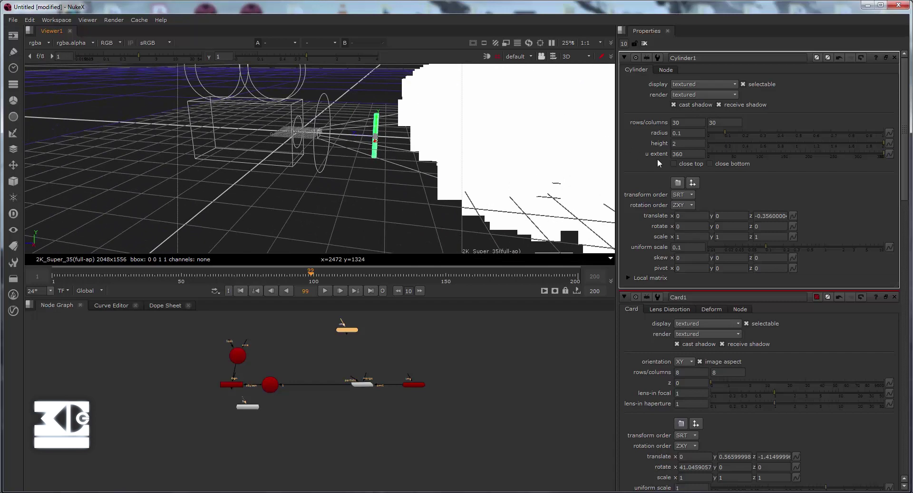
left_click(675, 163)
Connect the ParticleEmitter's particle input to the Cylinder node
scroll(355, 355, "up", 2)
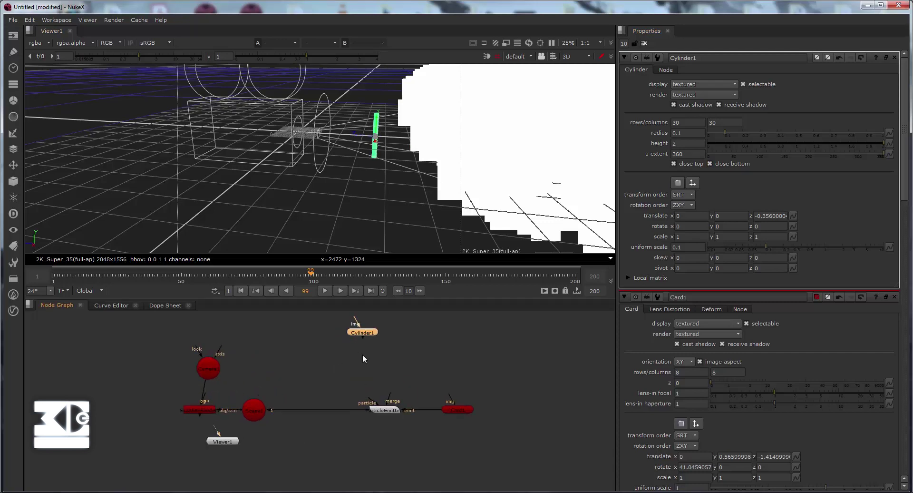
left_click_drag(384, 404, 391, 334)
scroll(438, 150, "up", 5)
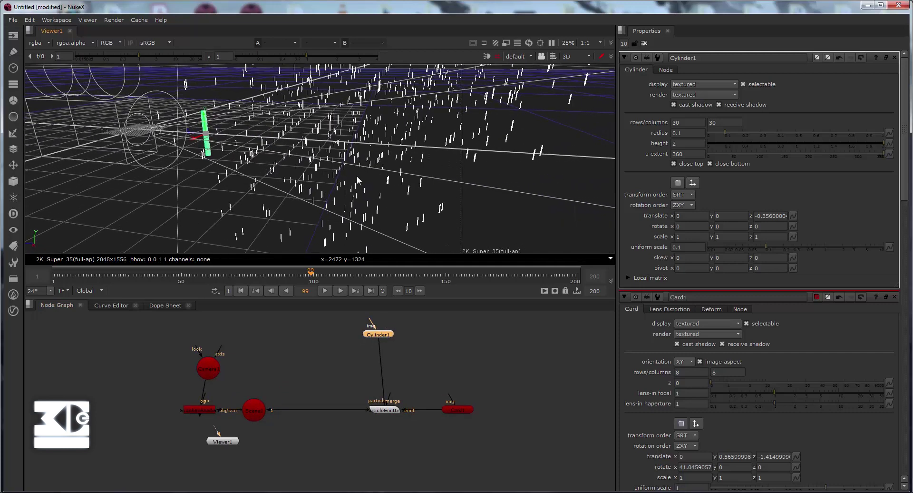
Play the cylinder-shaped particles from the first frame and stop around frame 45
left_click(241, 291)
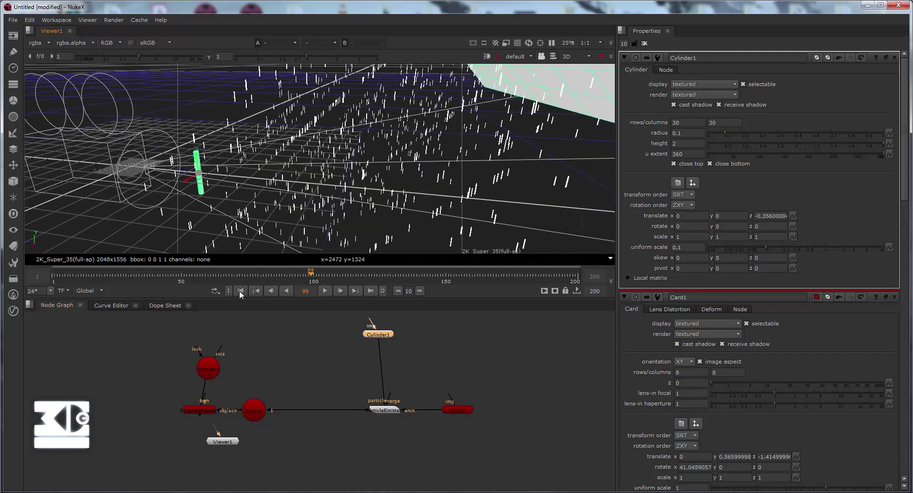
left_click(320, 291)
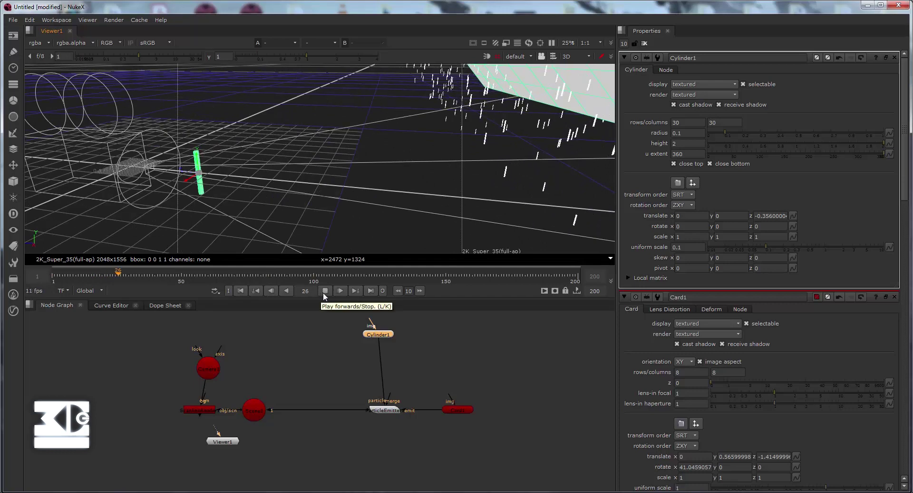
left_click(324, 292)
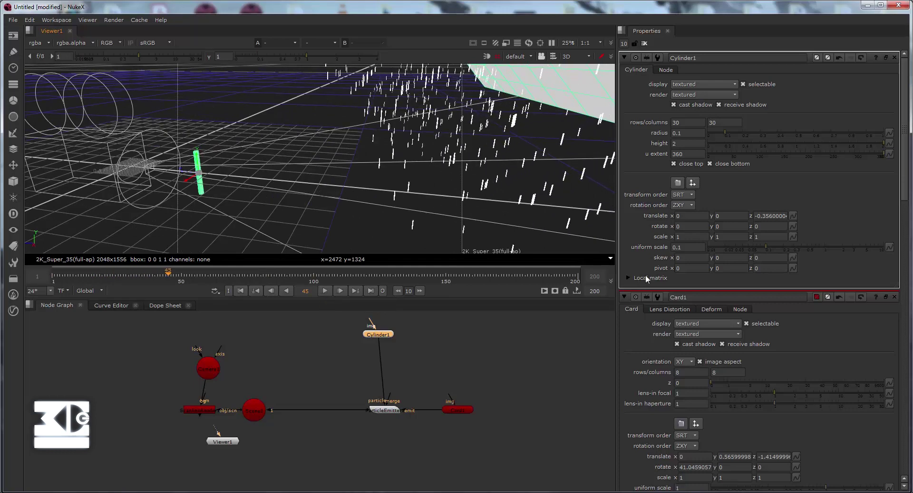
Set the cylinder's X rotation to -15 and align its node directly above the ParticleEmitter
double_click(692, 226)
key("Return")
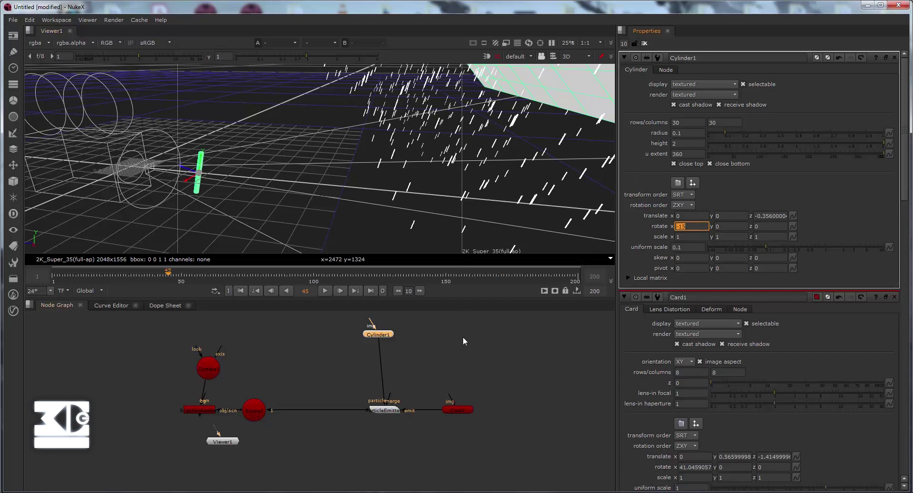
left_click(423, 337)
left_click_drag(389, 336, 397, 340)
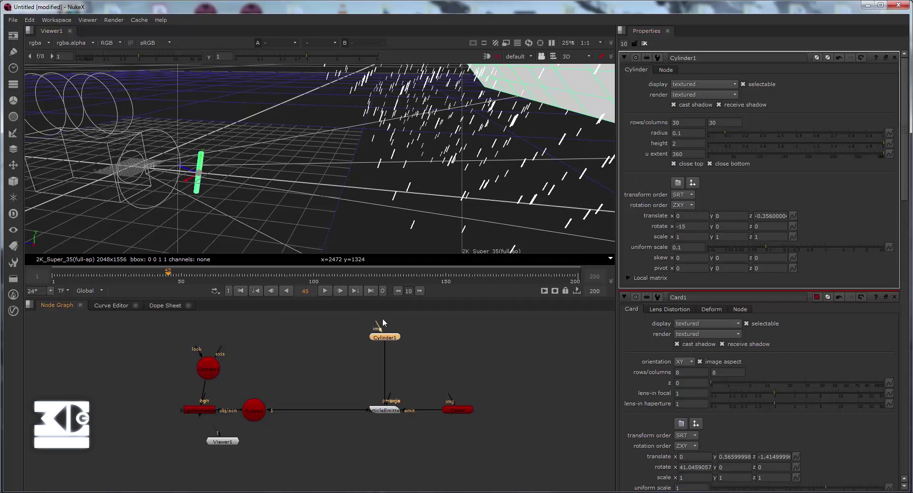
Replay the tilted cylinder particles from the start and stop around frame 51
left_click(255, 290)
left_click(326, 291)
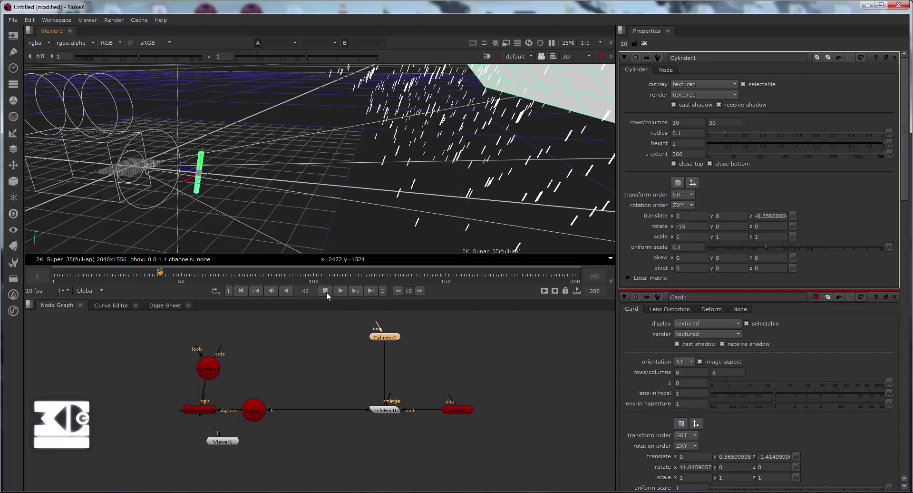
left_click(326, 290)
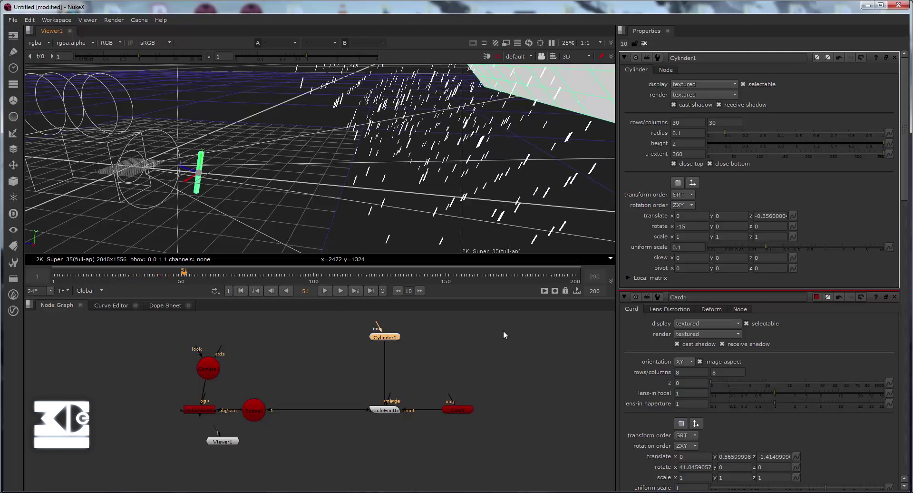
Move the Cylinder node slightly closer to the ParticleEmitter in the node graph
left_click(424, 411)
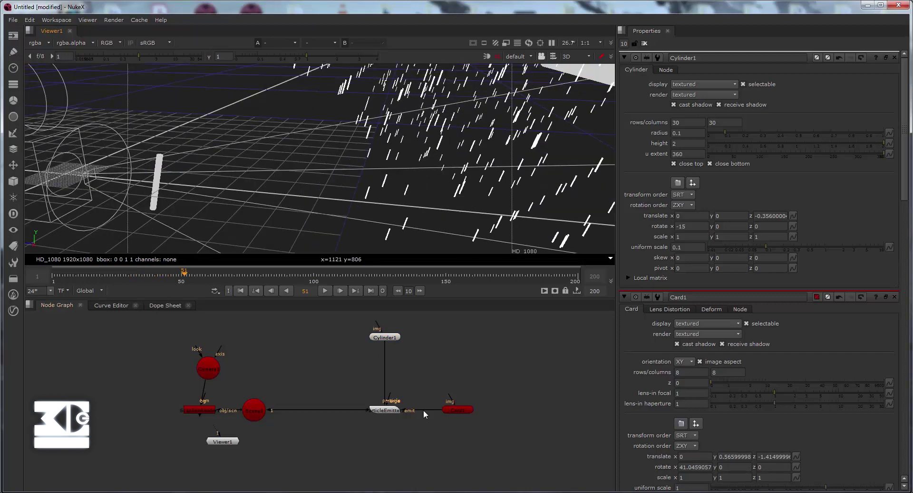
left_click_drag(380, 341, 380, 347)
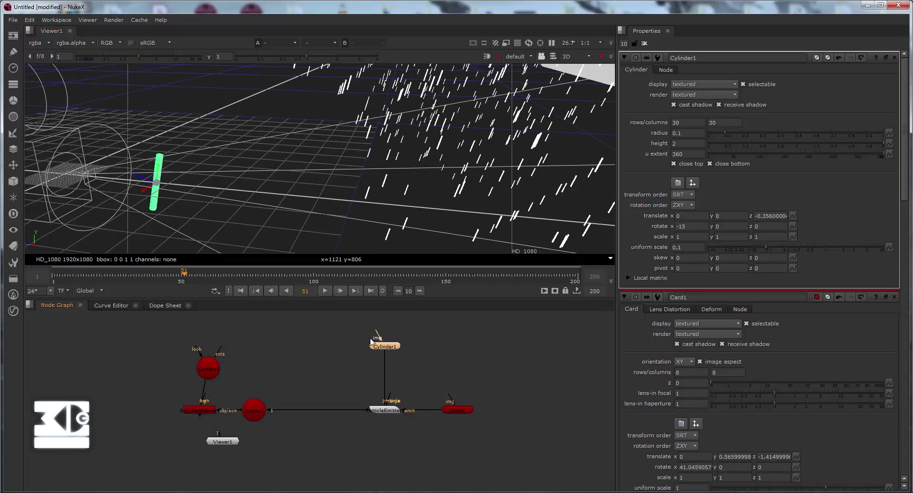
middle_click_drag(369, 335, 373, 379)
left_click(348, 371)
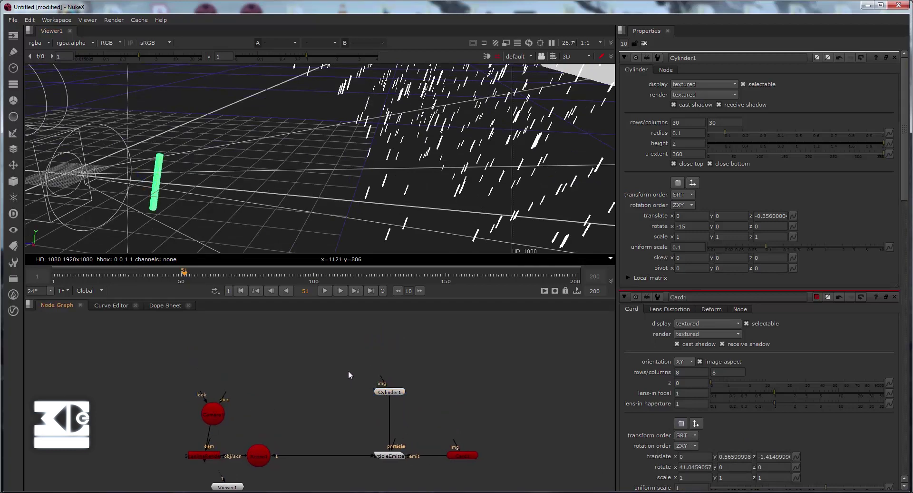
key("c")
key("o")
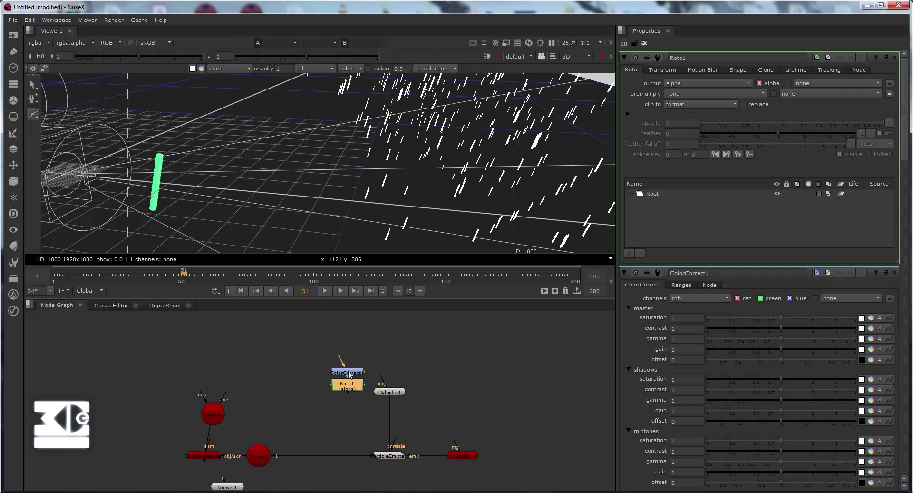
left_click_drag(313, 357, 364, 432)
key("Delete")
Add a Constant node, place it above the Cylinder node and connect it to the cylinder's img input
key("Tab")
type("con")
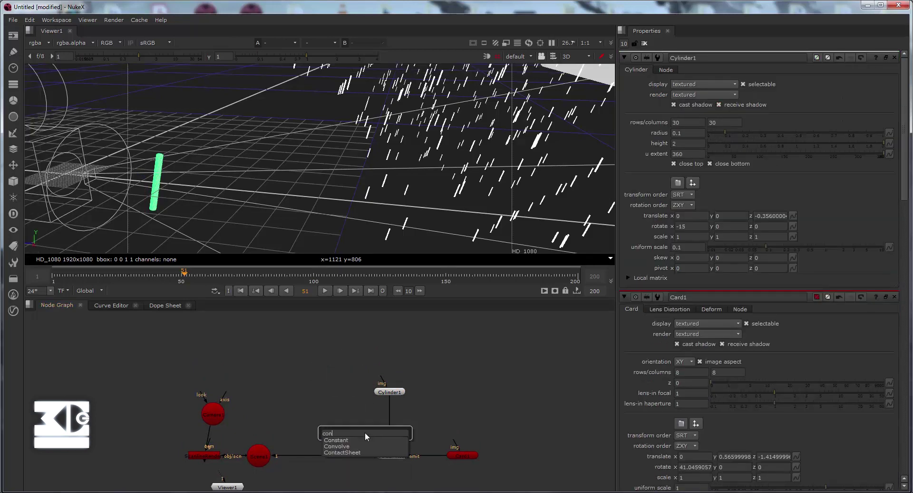
key("Return")
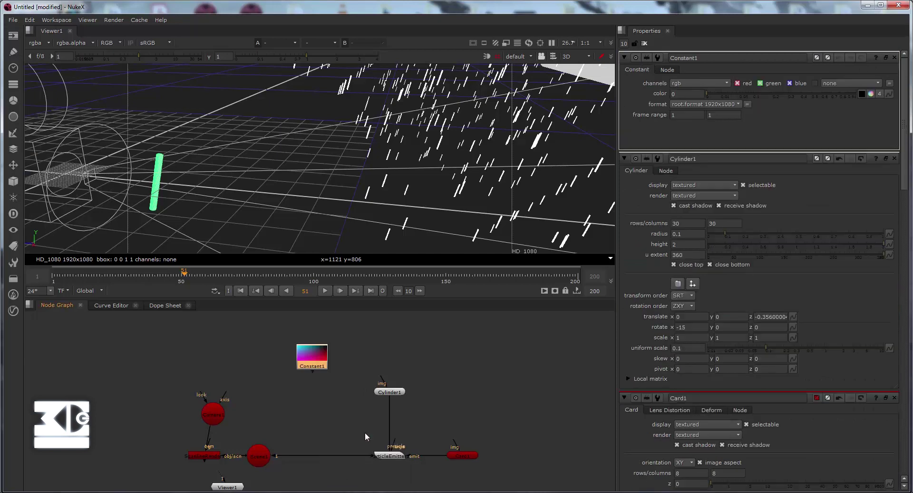
left_click_drag(315, 362, 385, 350)
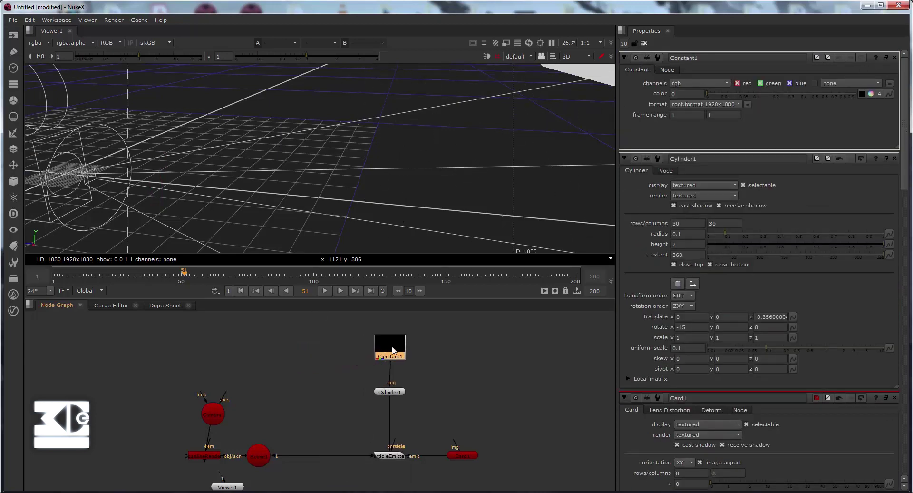
Set the Constant's colour to a saturated blue with red 0, green about 0.143 and blue 1
left_click(872, 94)
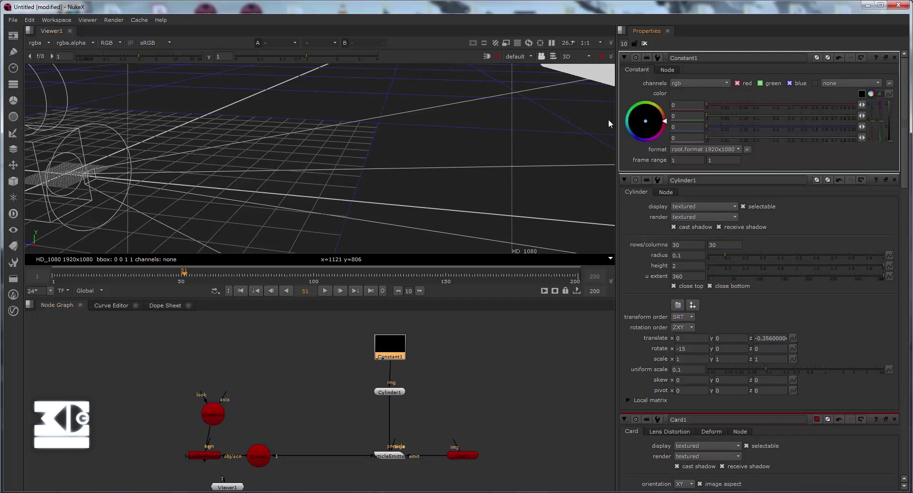
left_click_drag(890, 120, 886, 91)
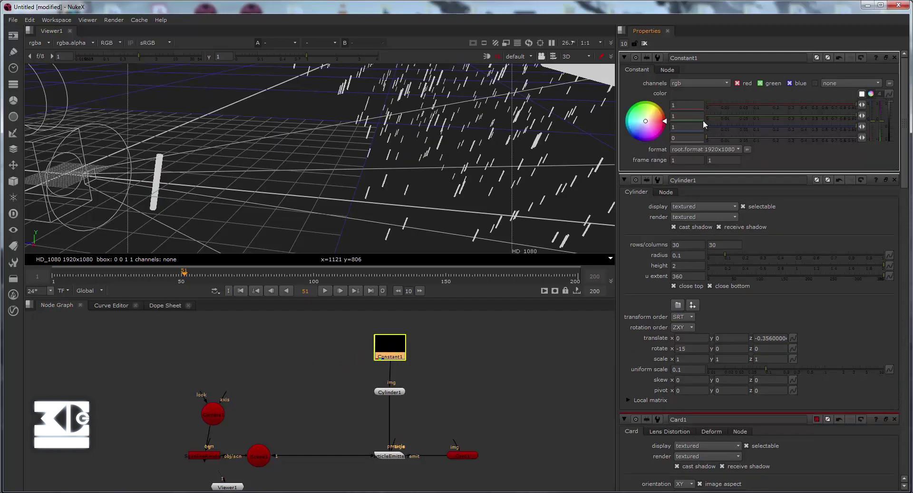
mouse_move(642, 118)
left_mouse_down()
mouse_move(635, 126)
mouse_move(646, 124)
mouse_move(547, 214)
mouse_move(560, 212)
mouse_move(634, 139)
left_mouse_up()
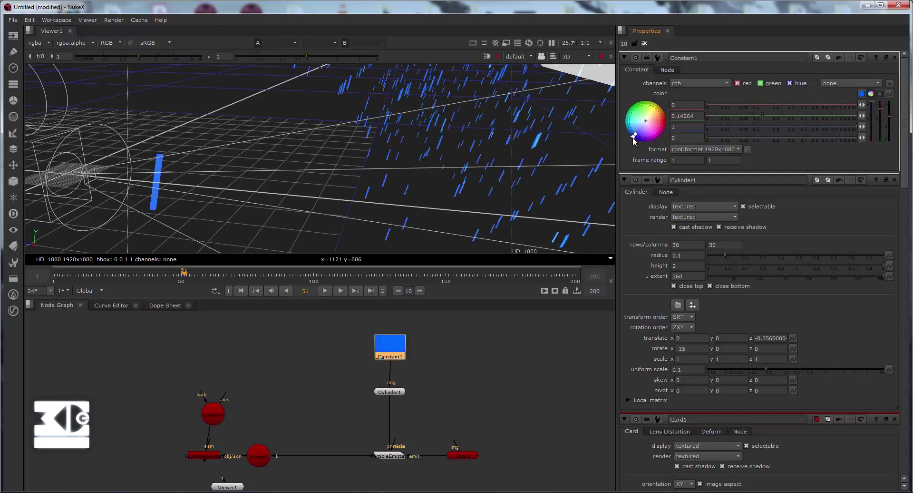
Switch the viewer to 2D, view the ScanlineRender output in it and place the Viewer node below the renderer
key("Tab")
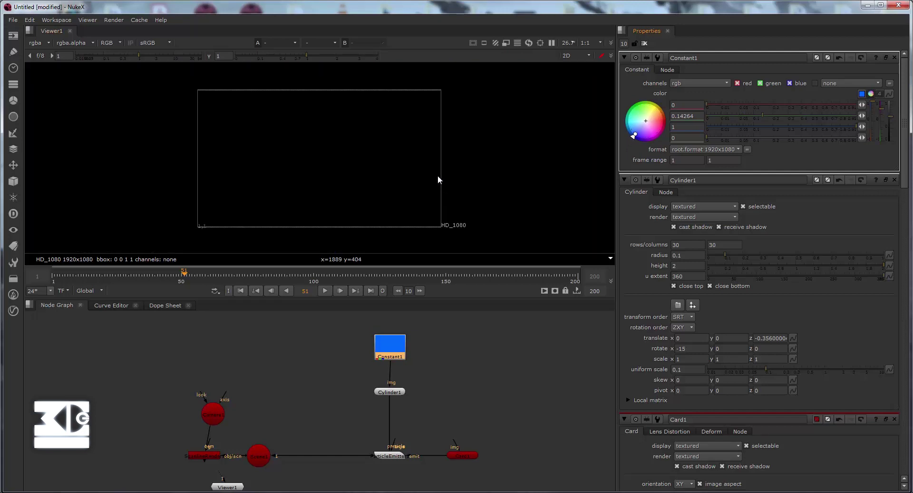
middle_click_drag(348, 391, 426, 313)
scroll(278, 408, "up", 2)
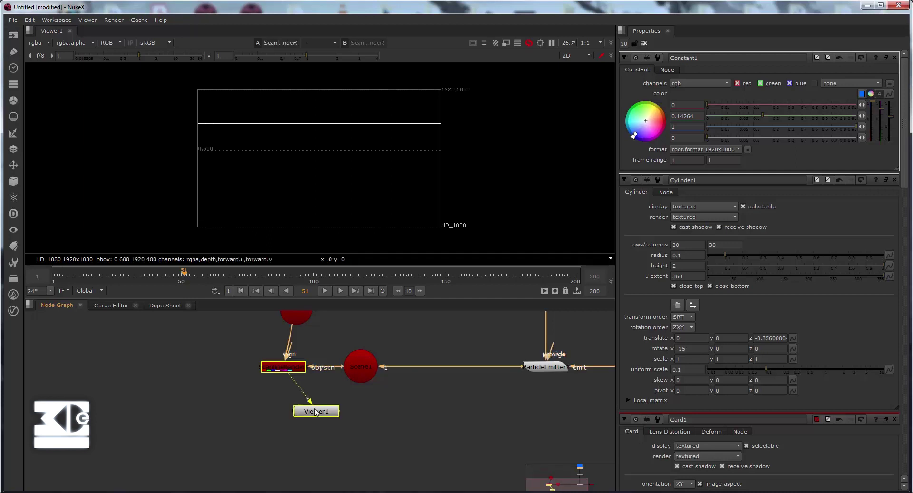
left_click_drag(314, 411, 295, 421)
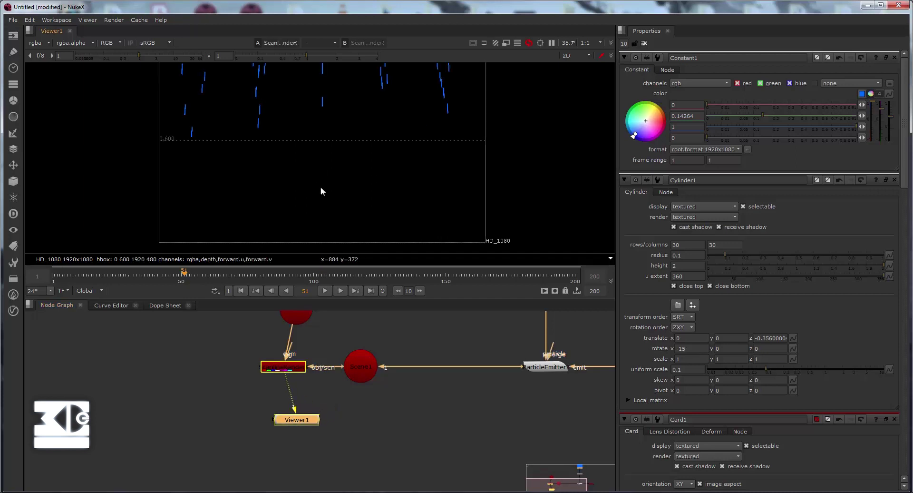
scroll(341, 170, "up", 2)
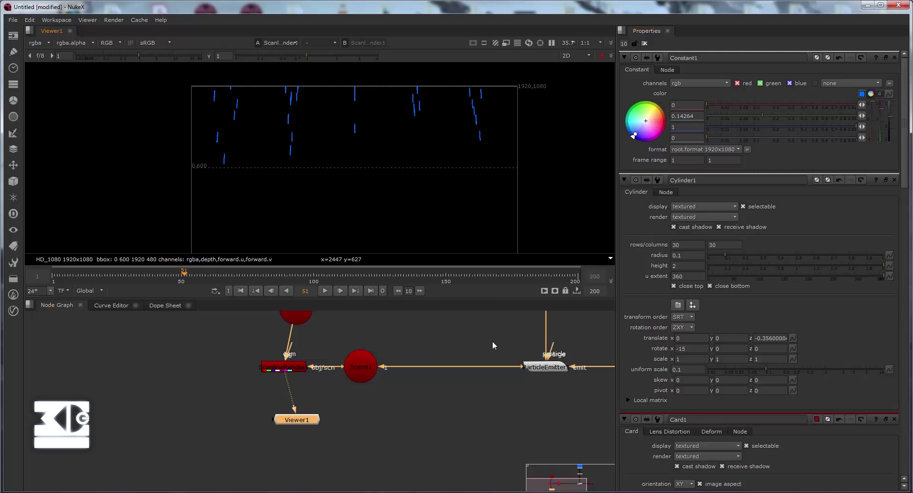
scroll(492, 341, "down", 5)
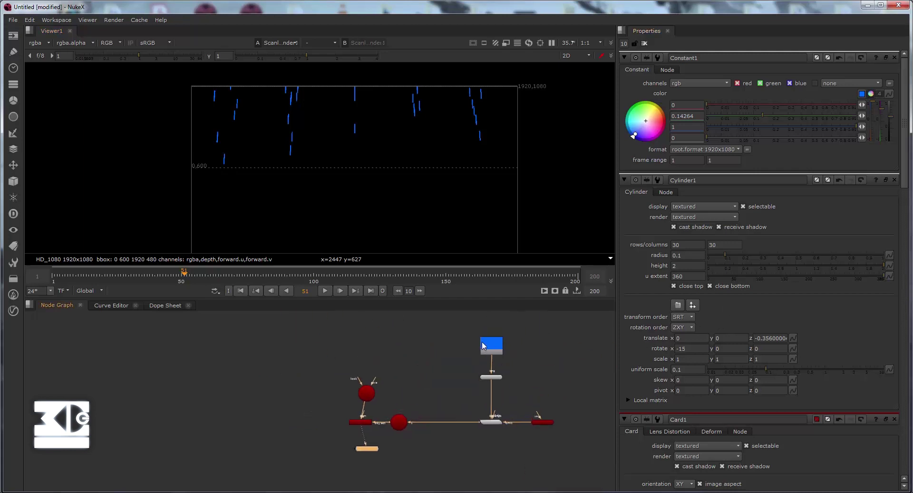
Duplicate the blue Constant together with its Cylinder and place the copied pair beside the original in the node graph
left_click(483, 346)
scroll(450, 332, "up", 3)
middle_click_drag(452, 340, 413, 338)
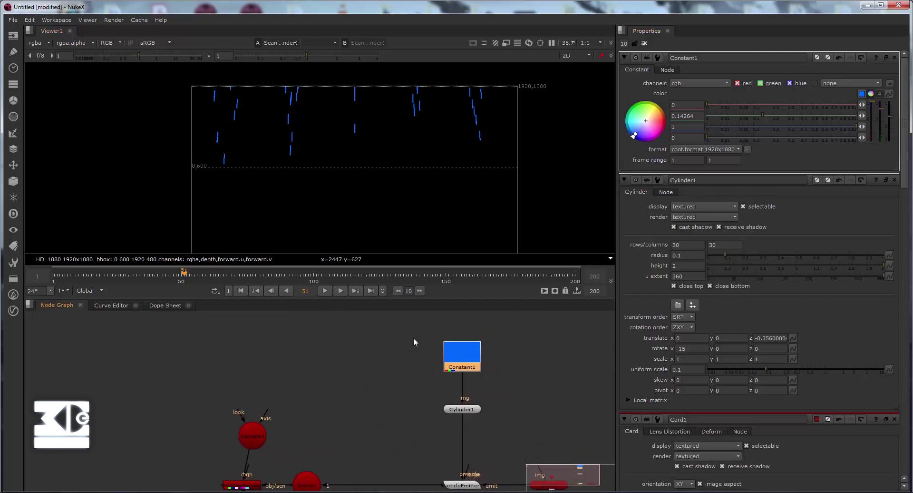
left_click_drag(416, 329, 489, 437)
key("ctrl+c")
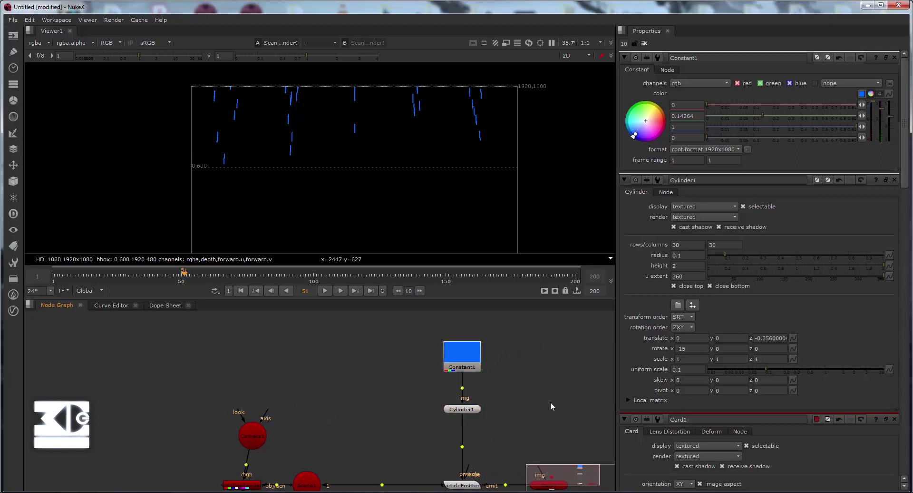
key("ctrl+v")
left_click_drag(550, 390, 518, 344)
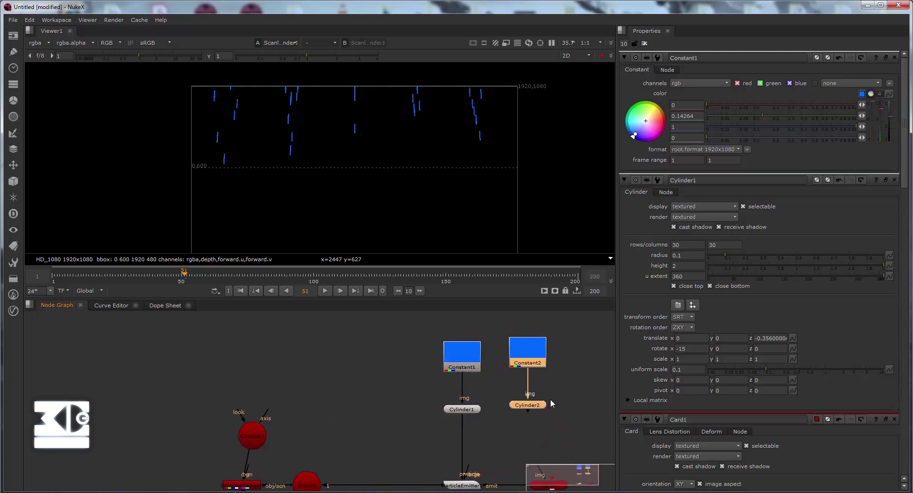
Connect the copied Cylinder to the ParticleEmitter's particle 2 input and set its Constant to red 1, green about 0.009, blue 0
left_click(549, 420)
middle_click_drag(540, 421, 472, 395)
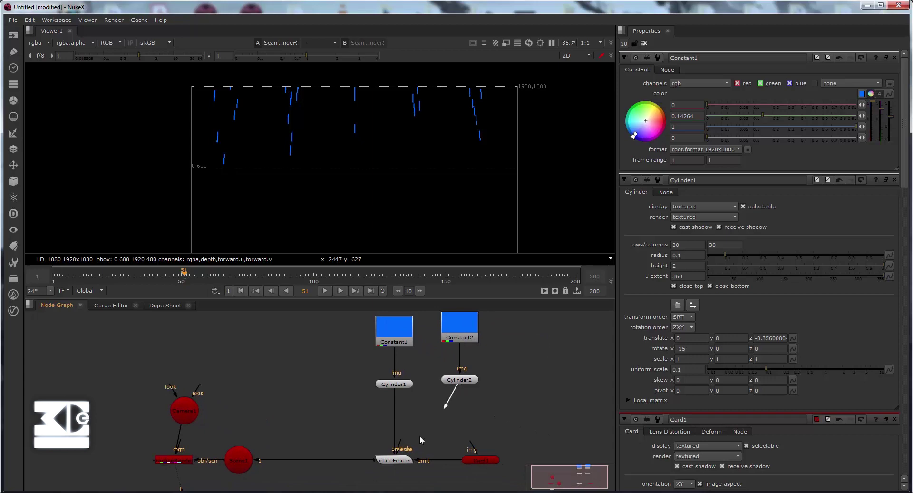
left_click_drag(419, 435, 459, 384)
double_click(465, 339)
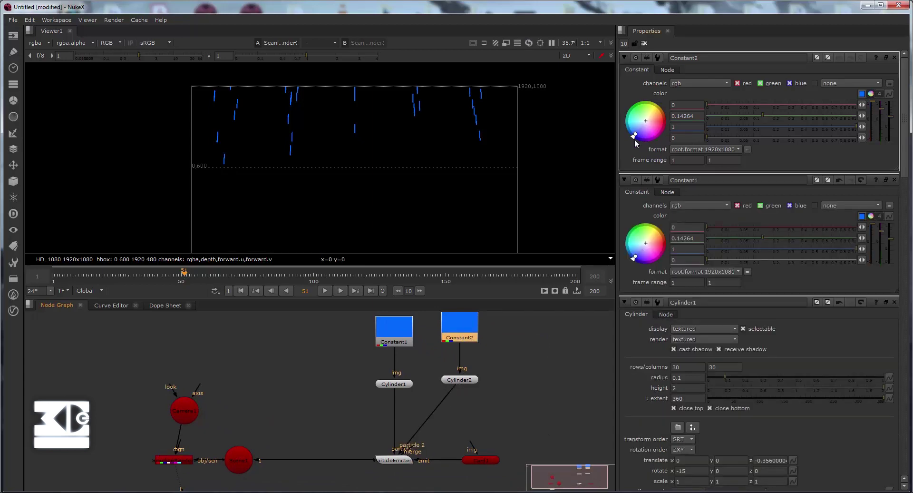
left_click_drag(635, 139, 670, 121)
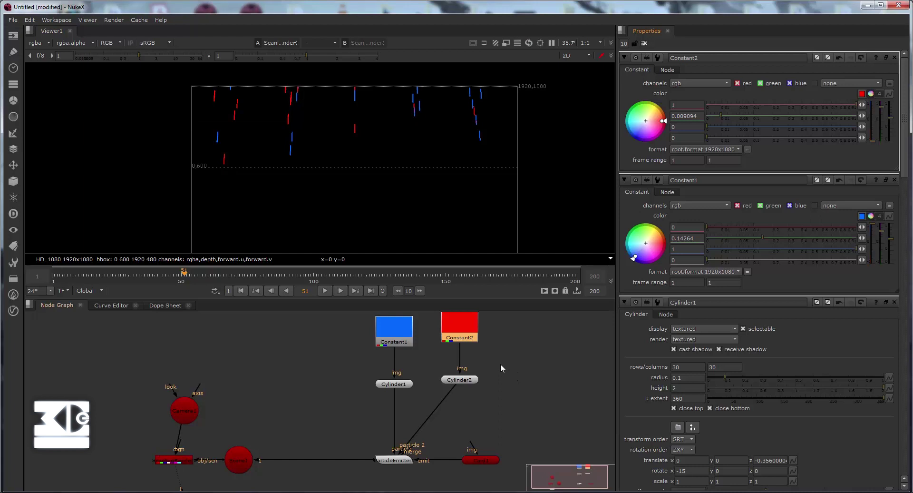
Duplicate the blue Constant and Cylinder pair again and place the copy on the free side of the original pair
middle_click_drag(358, 324, 369, 343)
left_click_drag(359, 320, 450, 418)
left_click_drag(399, 345, 394, 339)
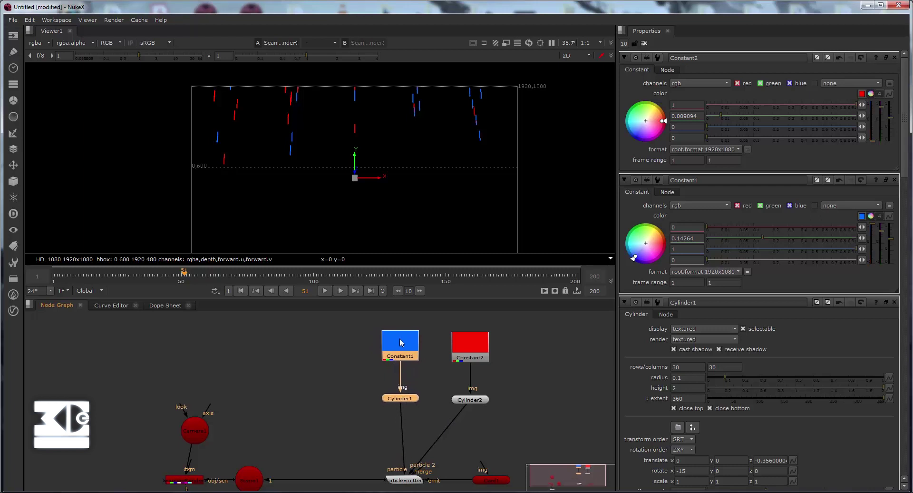
left_click(289, 349)
key("ctrl+v")
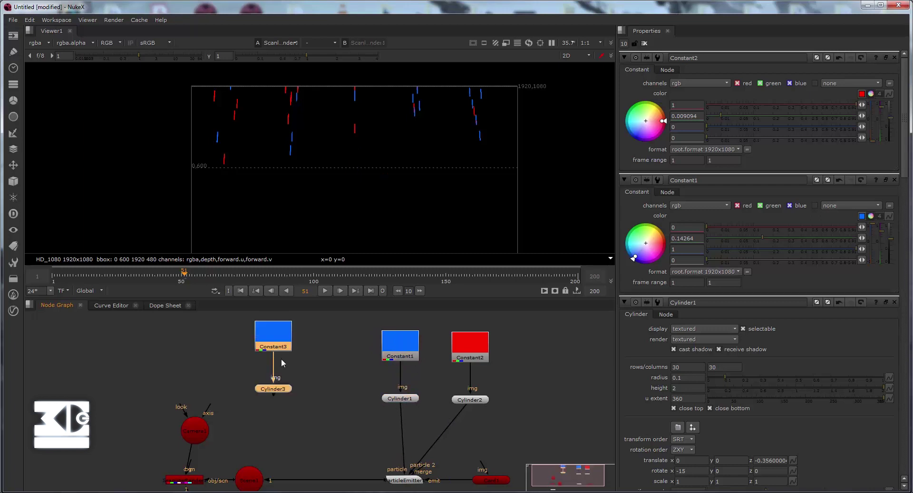
left_click_drag(271, 340, 326, 349)
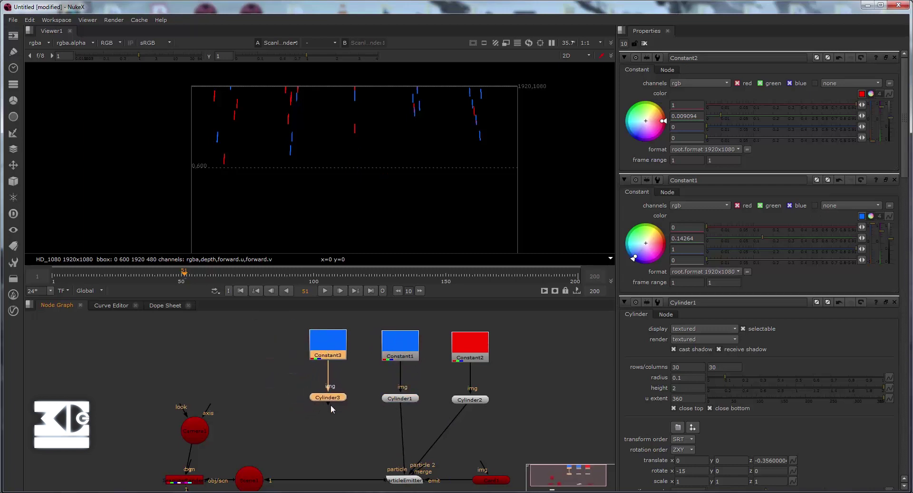
Connect the third Cylinder to the ParticleEmitter and set its Constant to light pink, about red 1.157, green 0.315, blue 0.268
left_click(322, 406)
left_click_drag(328, 408, 388, 478)
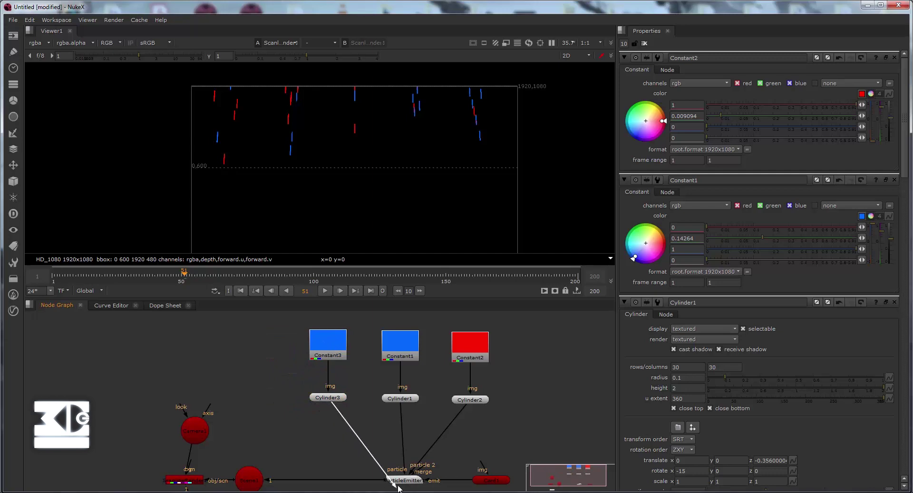
double_click(342, 352)
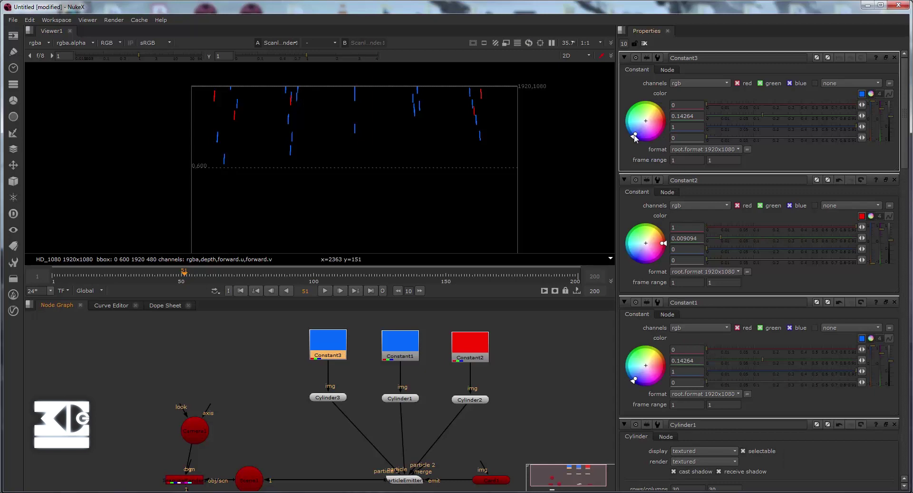
left_click_drag(639, 137, 668, 121)
mouse_move(667, 119)
left_mouse_down()
mouse_move(647, 125)
mouse_move(656, 123)
left_mouse_up()
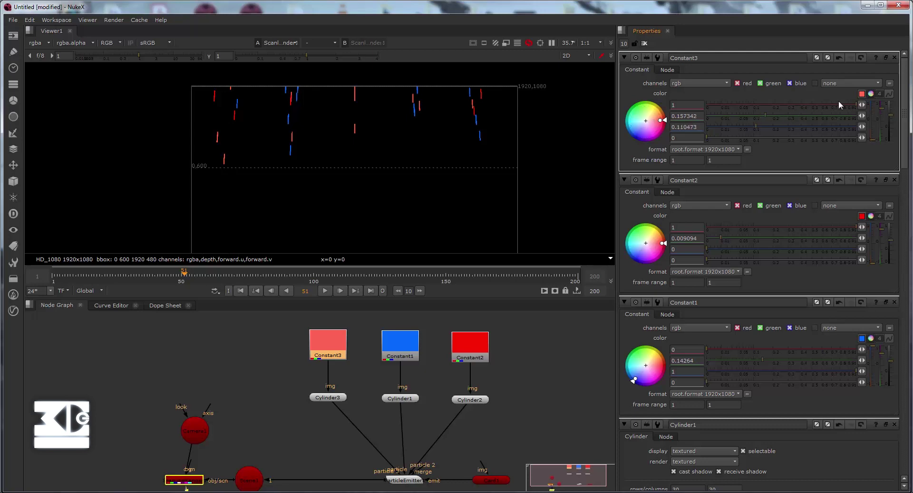
left_click_drag(892, 114, 892, 113)
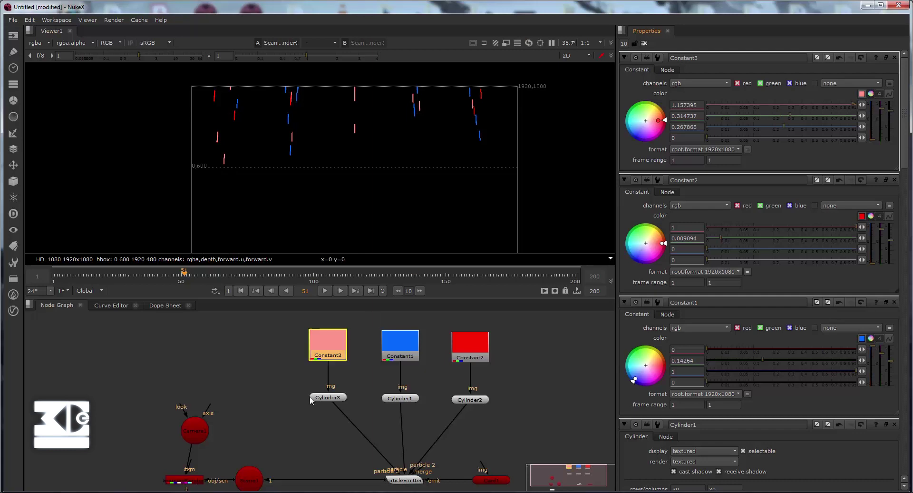
View the scene in 3D and tilt the emitter card to about 53.9 degrees around X
scroll(310, 395, "down", 4)
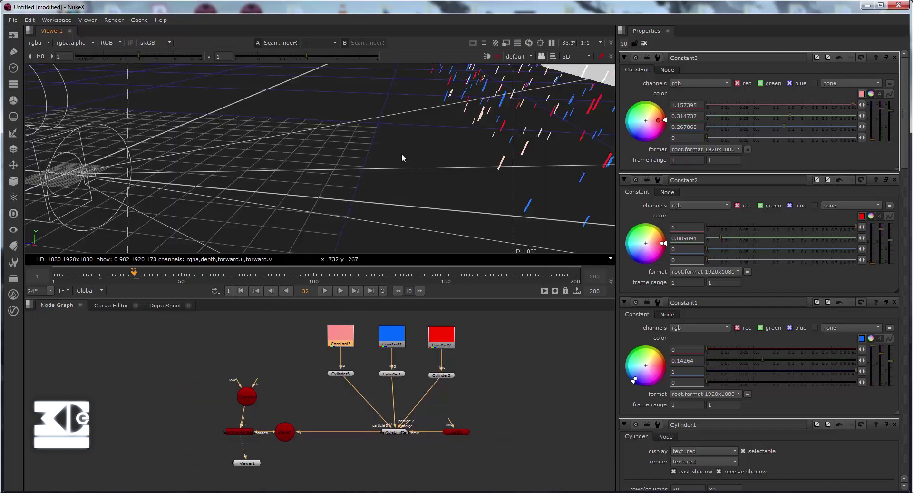
left_click_drag(401, 153, 479, 125, "ctrl")
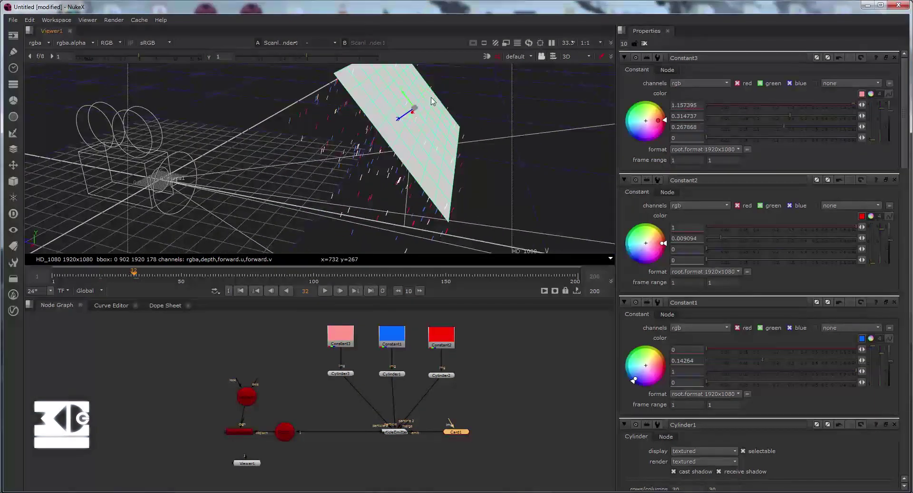
left_click_drag(437, 103, 433, 101)
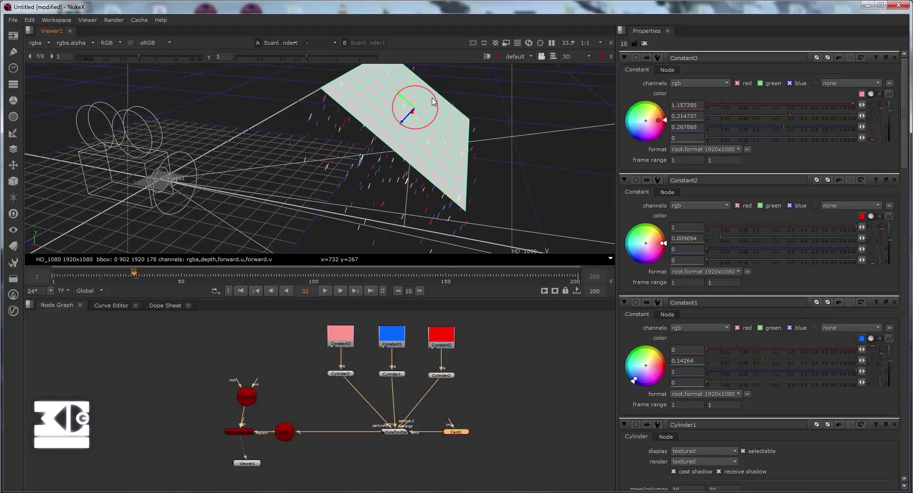
left_click_drag(201, 106, 432, 96, "ctrl")
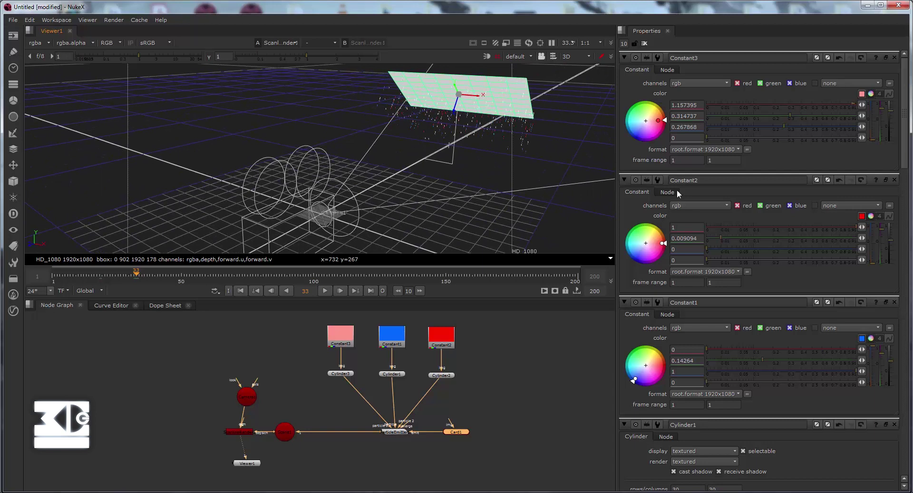
left_click_drag(529, 165, 563, 149, "ctrl")
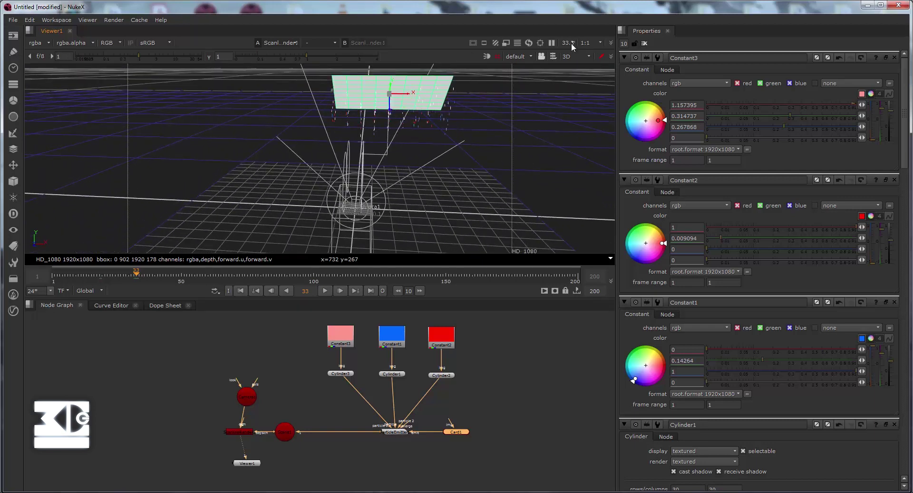
Check the scene through Camera1, return to the default view and shift the emitter card along X to 0.17
left_click(524, 56)
left_click(524, 71)
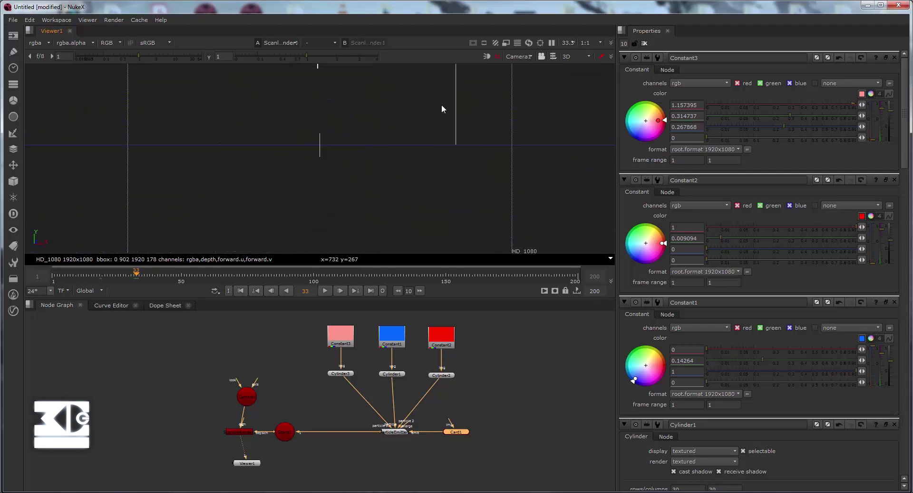
left_click(520, 56)
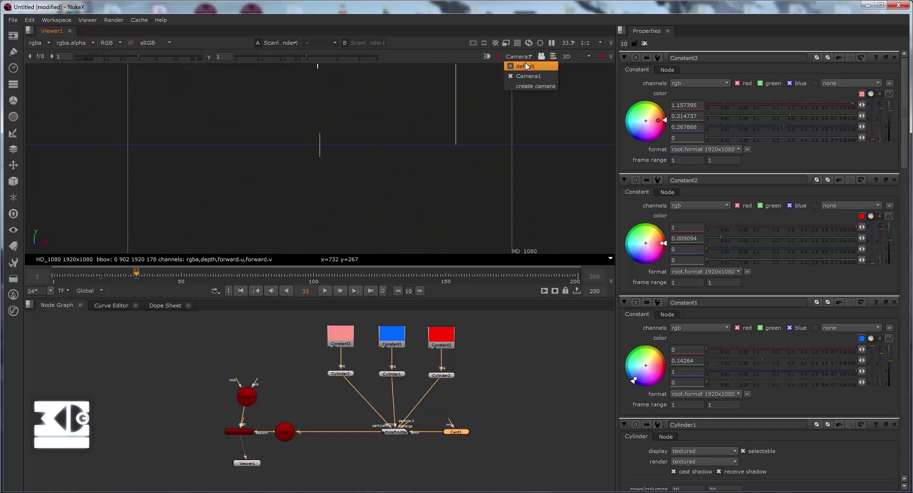
left_click(523, 82)
left_click_drag(401, 94, 393, 94)
Open the emitter card's properties and set its uniform scale to 5
double_click(406, 87)
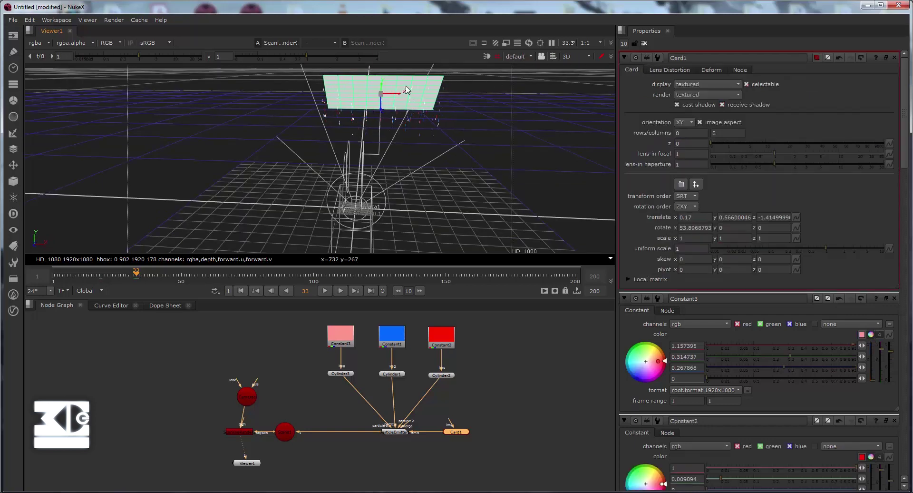
left_click(680, 249)
type("0")
key("Return")
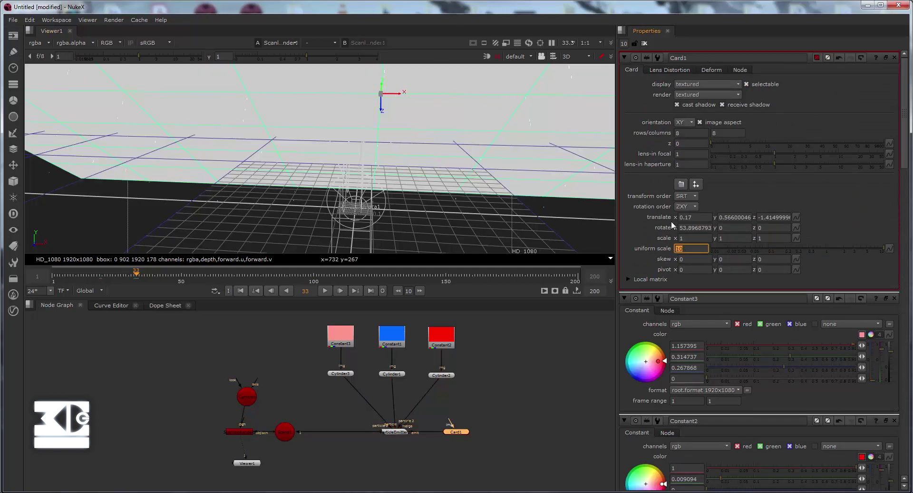
type("5")
key("Return")
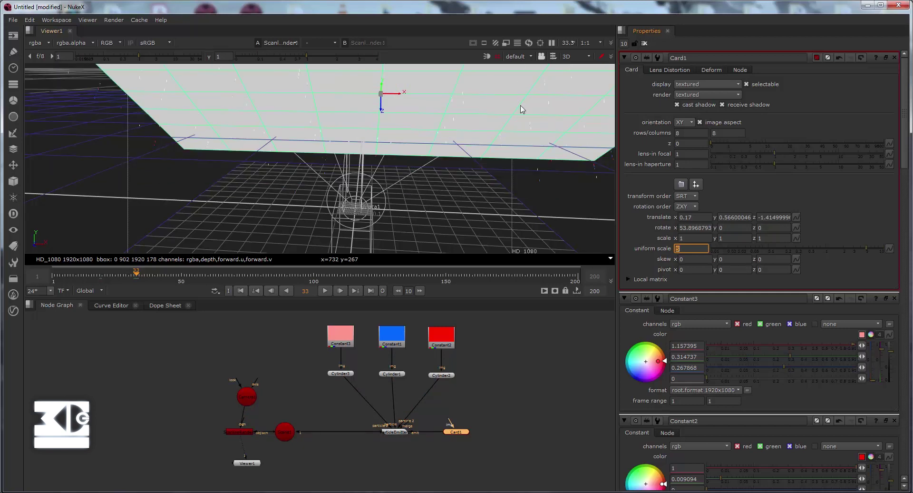
Reposition the enlarged card at about Y 1.086, Z -1.642 and tilt it to about 66.4 degrees around X
middle_click_drag(520, 147, 444, 142)
scroll(484, 157, "down", 1)
left_click_drag(483, 158, 445, 57, "ctrl")
key("ctrl+z")
Look through Camera1 and play the timeline to check the falling particle streaks
left_click(516, 56)
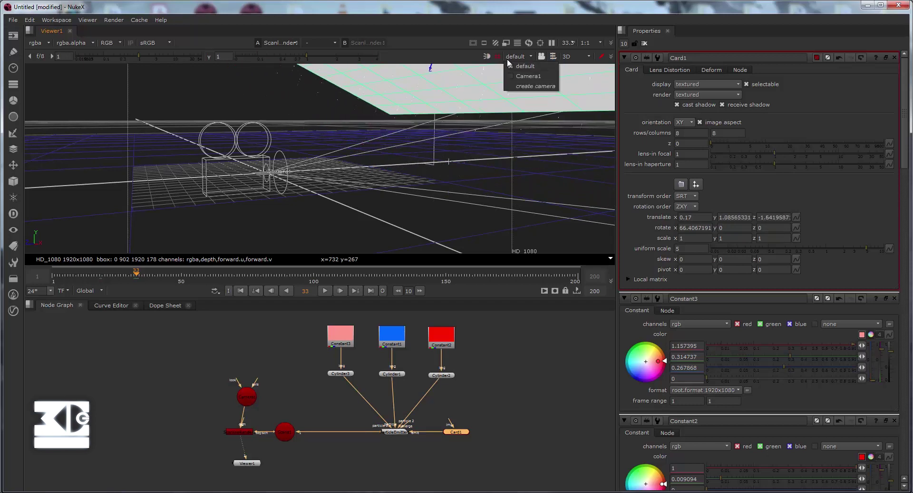
left_click(515, 76)
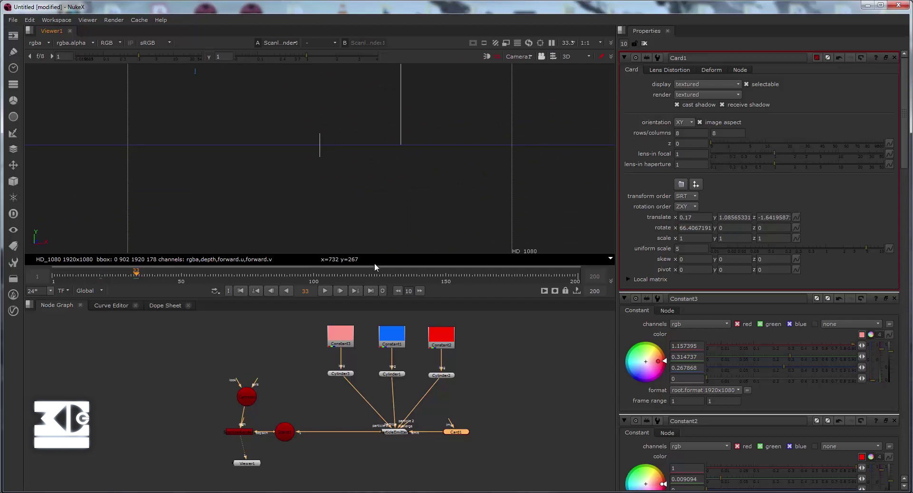
left_click(325, 290)
left_click(324, 291)
Move the Viewer node further below the ScanlineRender and switch the viewer to the 2D render
middle_click_drag(347, 382, 376, 357)
left_click(265, 371)
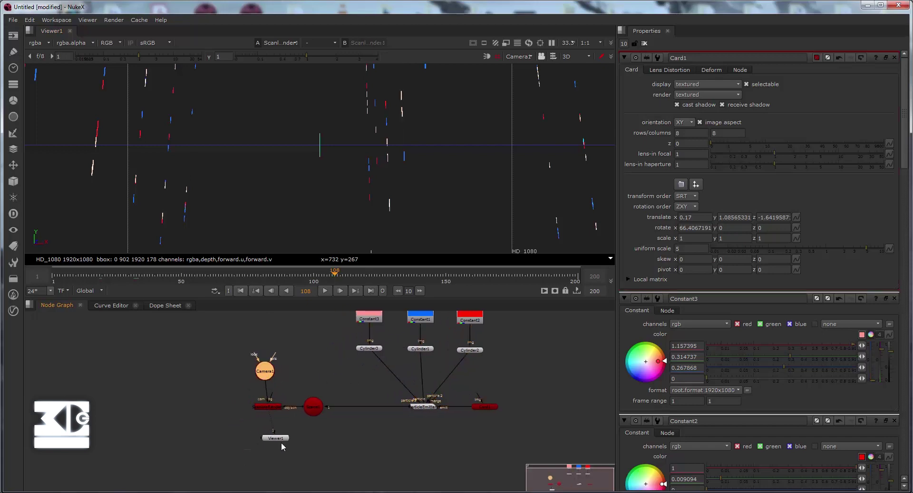
left_click_drag(281, 440, 273, 466)
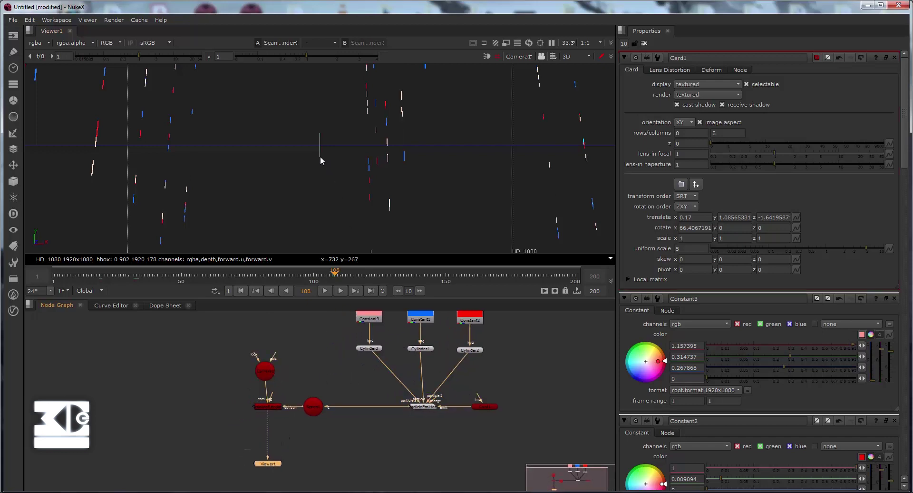
key("Tab")
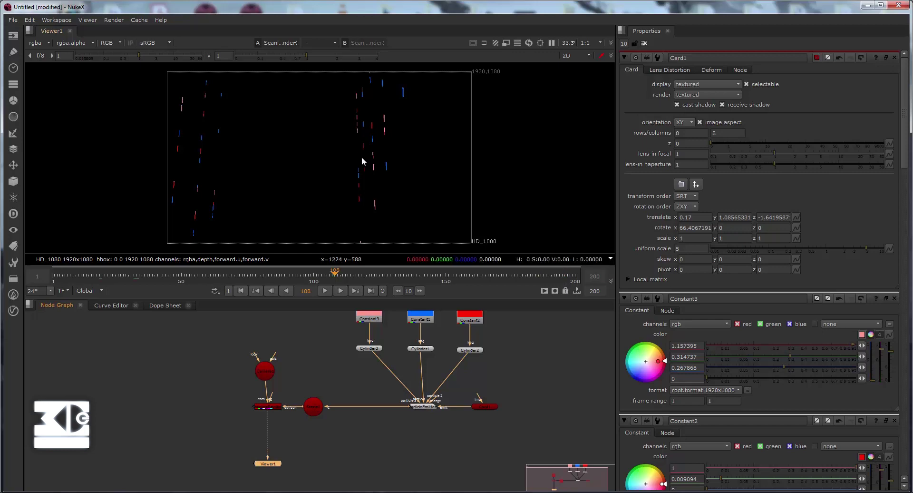
Add a Defocus node and insert it between the ScanlineRender and the Viewer
scroll(324, 449, "down", 2)
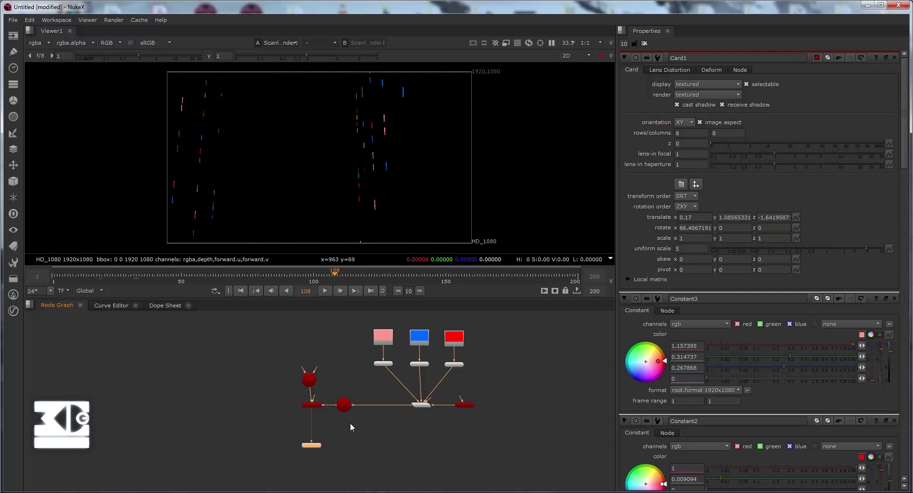
scroll(289, 447, "up", 4)
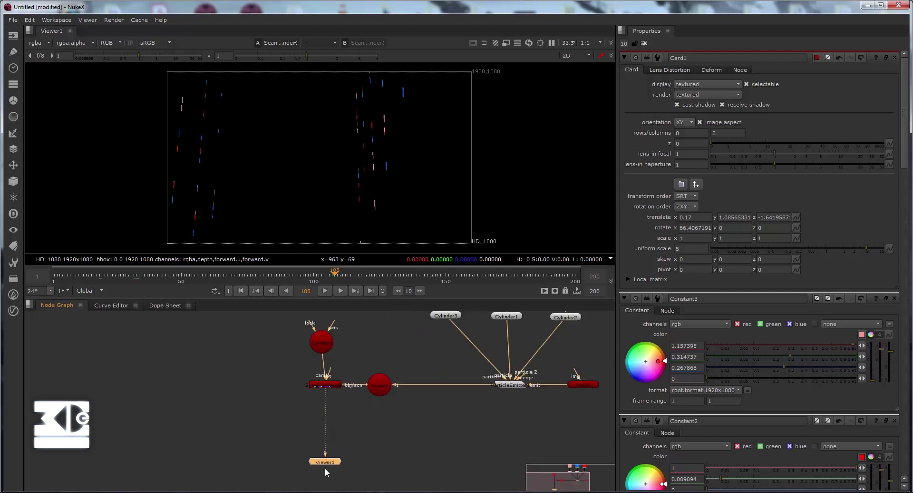
left_click(341, 420)
key("Tab")
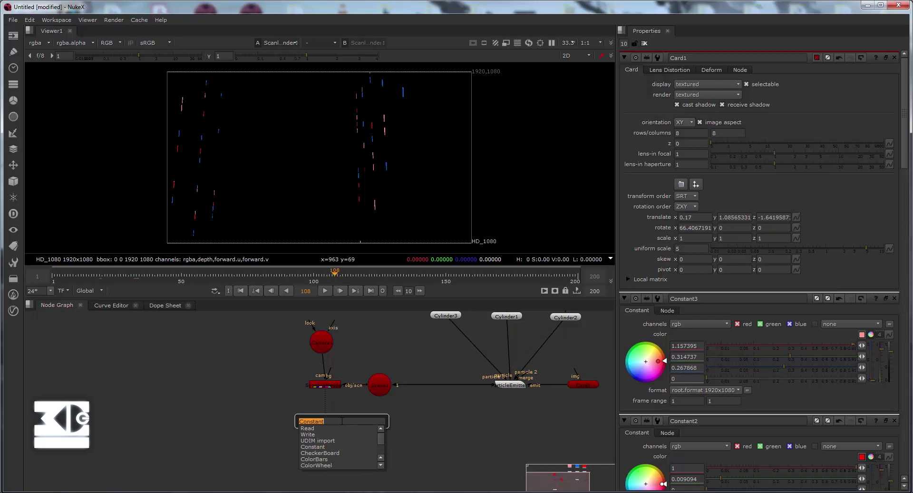
type("defo")
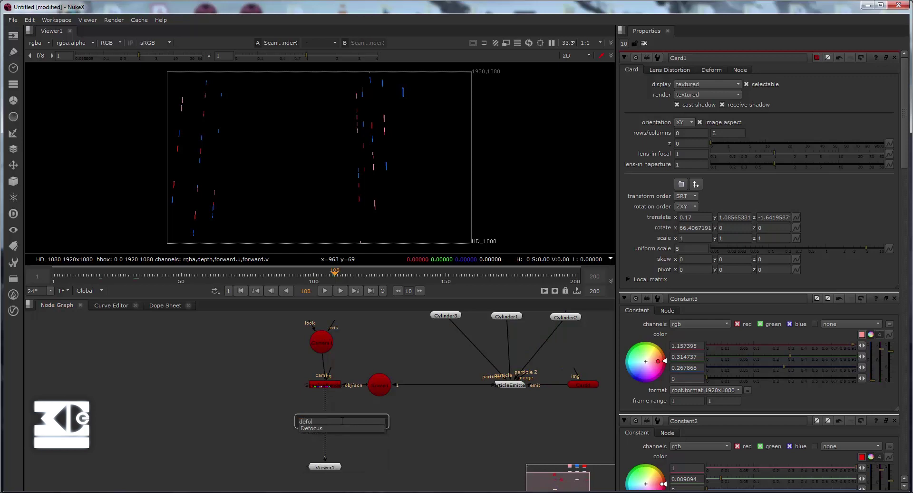
key("Return")
left_click_drag(340, 421, 323, 417)
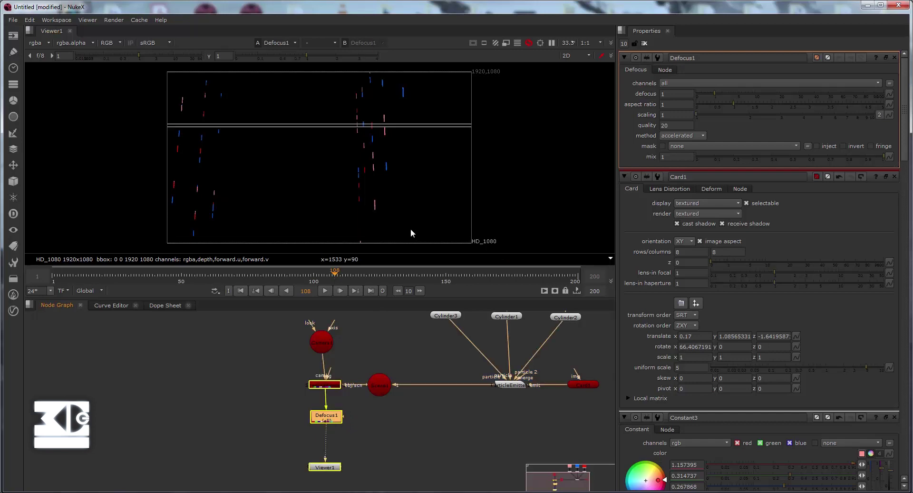
Set the Defocus node's defocus amount to 3
left_click(680, 94)
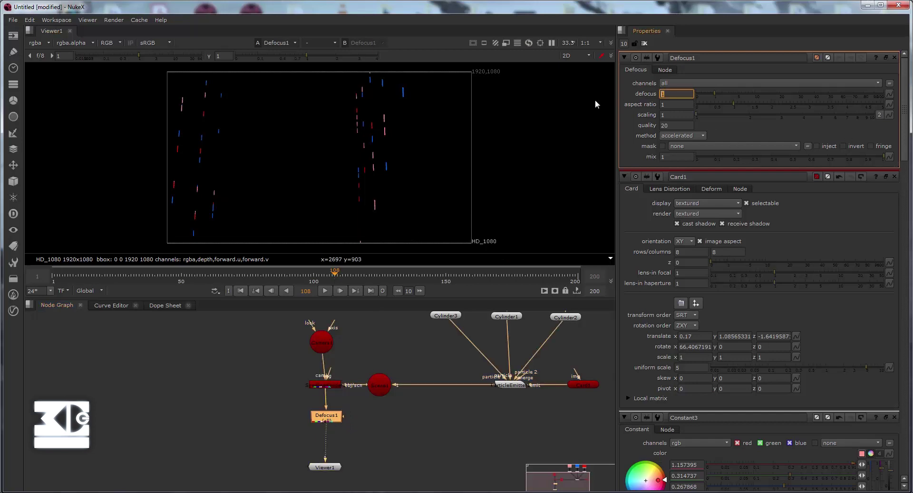
type("3")
key("Return")
Add a Glow node and insert it between Defocus1 and the Viewer, moving the Viewer further down
left_click(391, 447)
key("Tab")
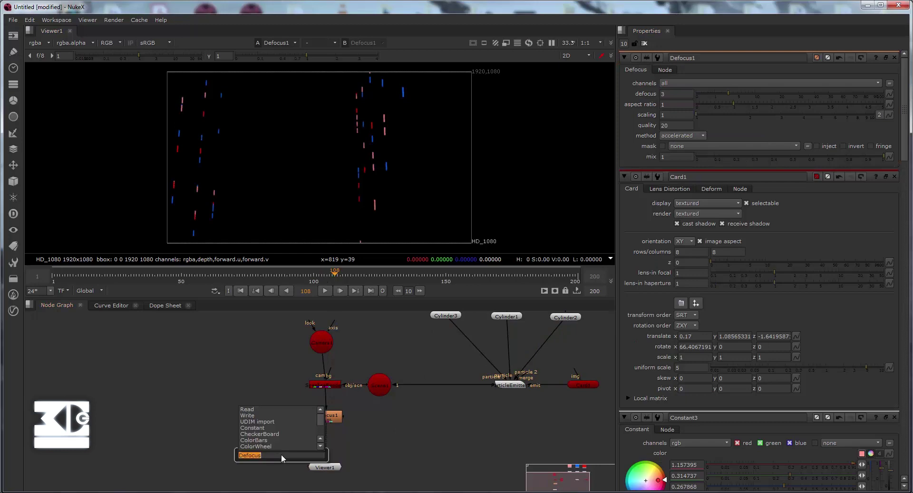
type("glo")
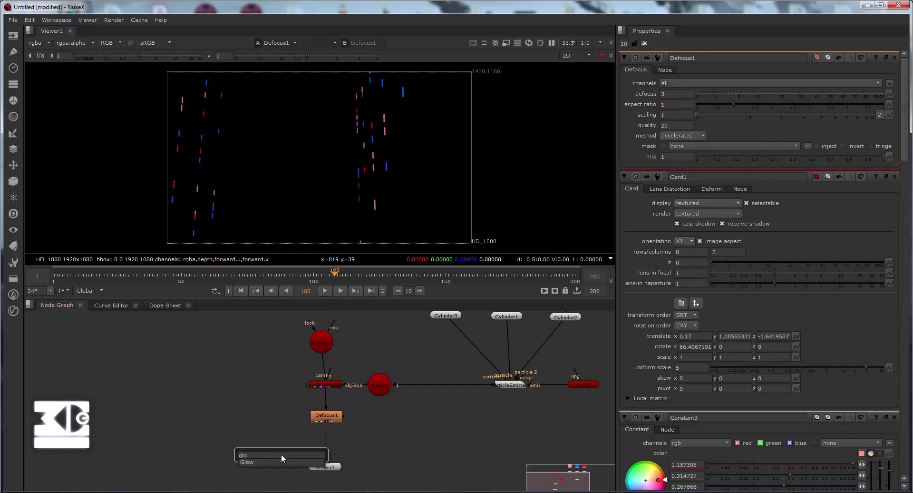
key("Return")
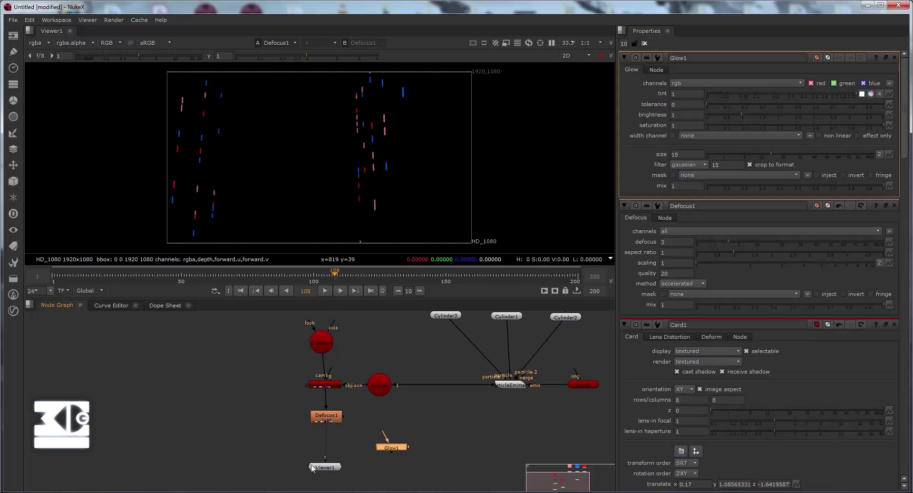
left_click_drag(312, 468, 312, 491)
left_click_drag(376, 435, 319, 447)
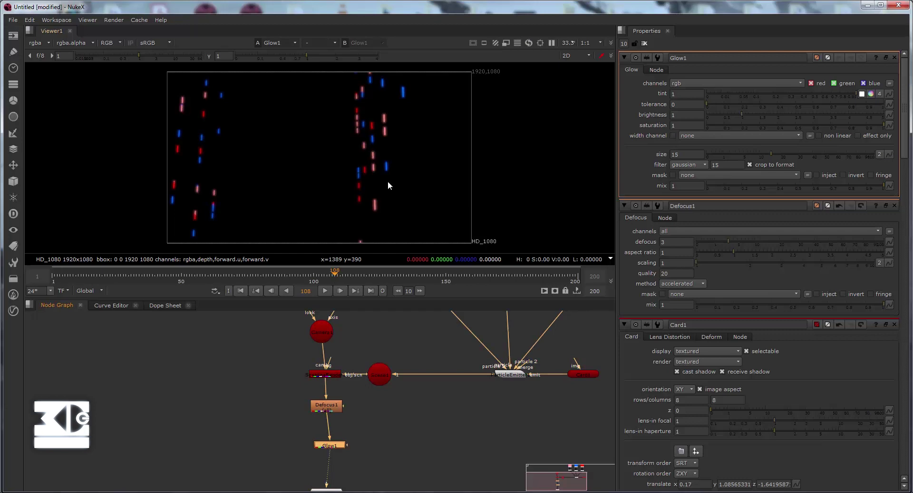
Set the Glow node's brightness to 7 and size to 5, and align it beneath Defocus1
left_click(676, 114)
type("7")
key("Return")
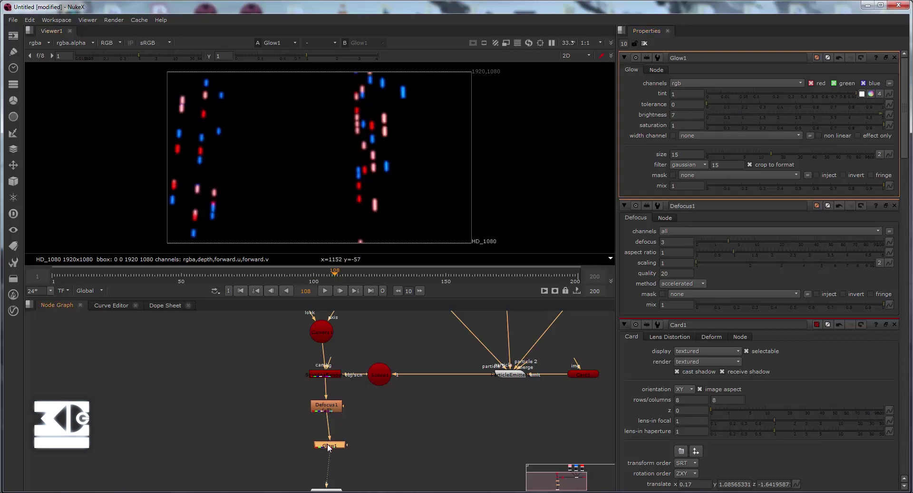
left_click_drag(329, 444, 325, 442)
double_click(687, 154)
type("5")
key("Return")
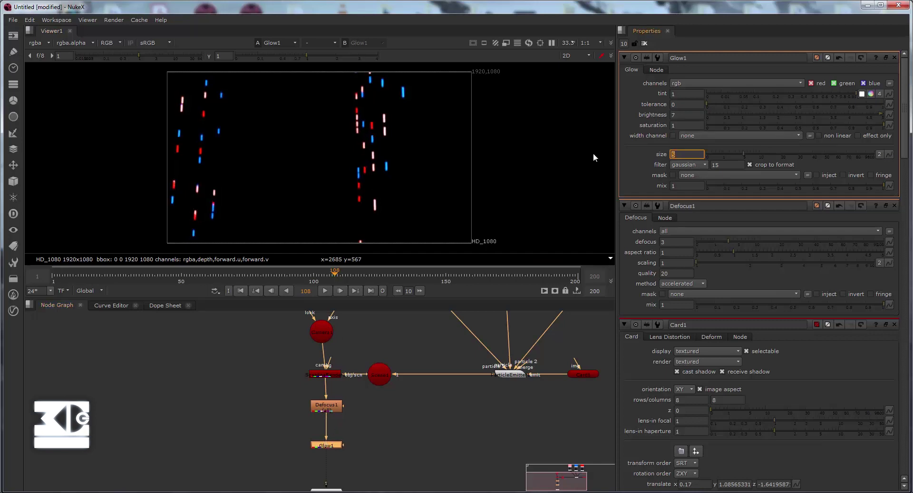
Advance the timeline to frame 109 and move the Viewer node well away to the lower right of the particle tree
left_click(341, 290)
scroll(537, 421, "down", 3)
middle_click_drag(537, 421, 292, 407)
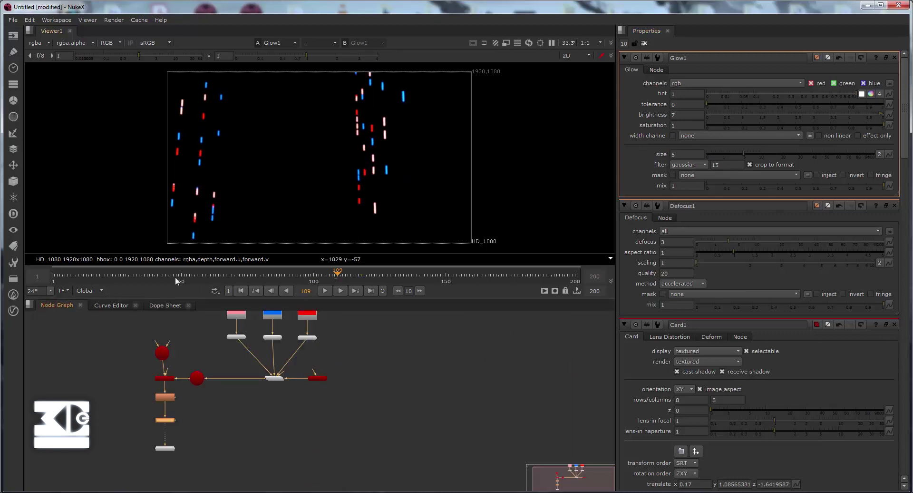
scroll(200, 377, "down", 2)
middle_click_drag(199, 377, 212, 408)
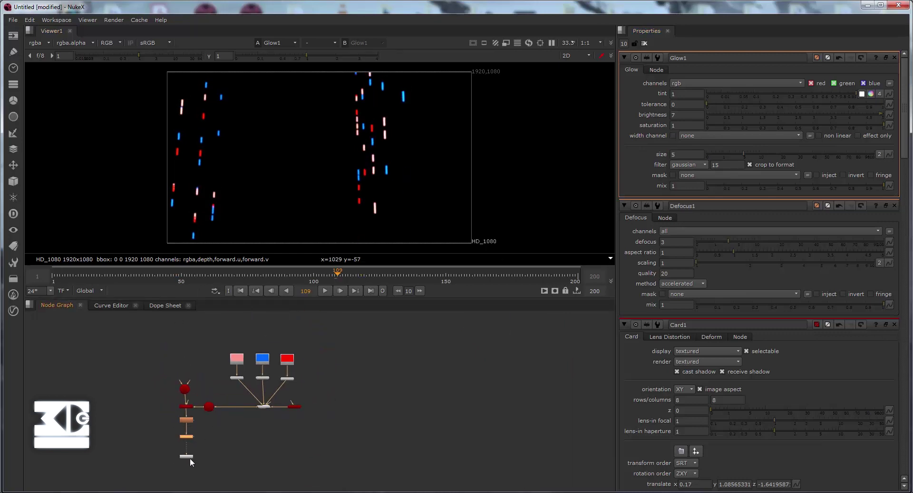
left_click_drag(193, 458, 350, 490)
middle_click_drag(356, 412, 375, 400)
scroll(372, 359, "down", 2)
scroll(284, 387, "up", 2)
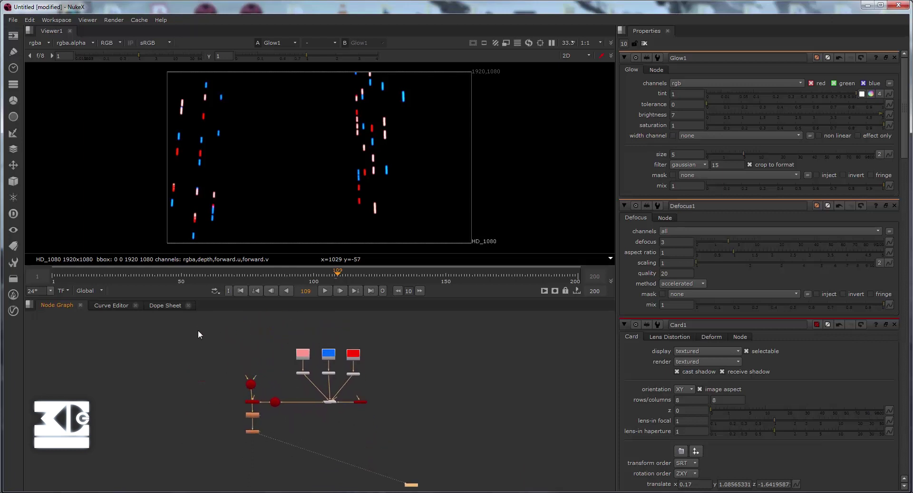
Duplicate the particle tree from the Constants through the ScanlineRender, without Defocus and Glow, into the empty space beside the original
left_click_drag(197, 328, 402, 409)
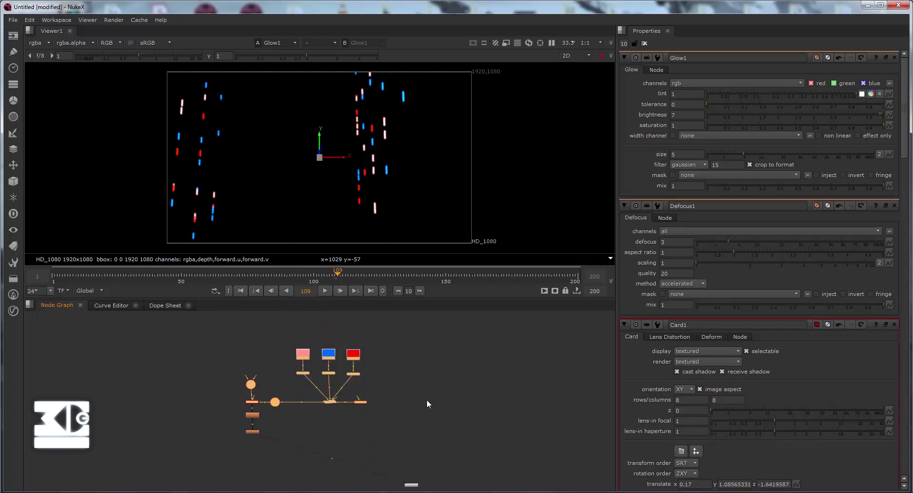
left_click(460, 386)
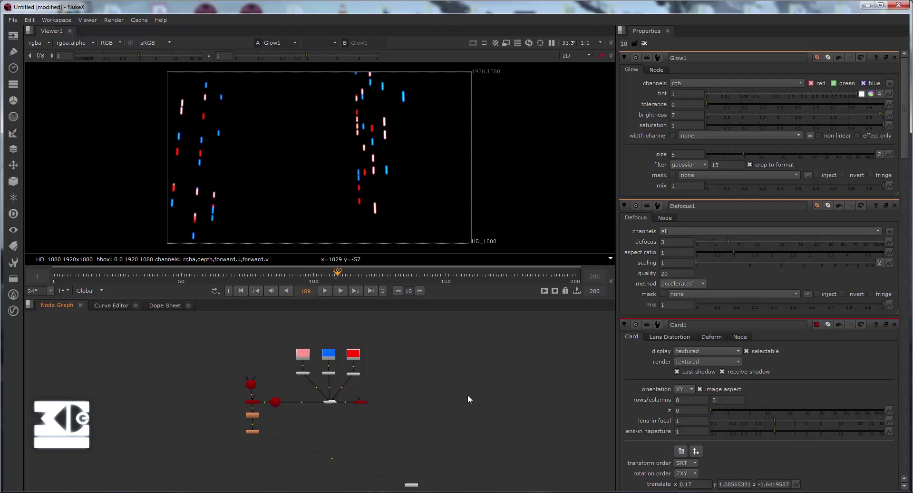
key("ctrl+v")
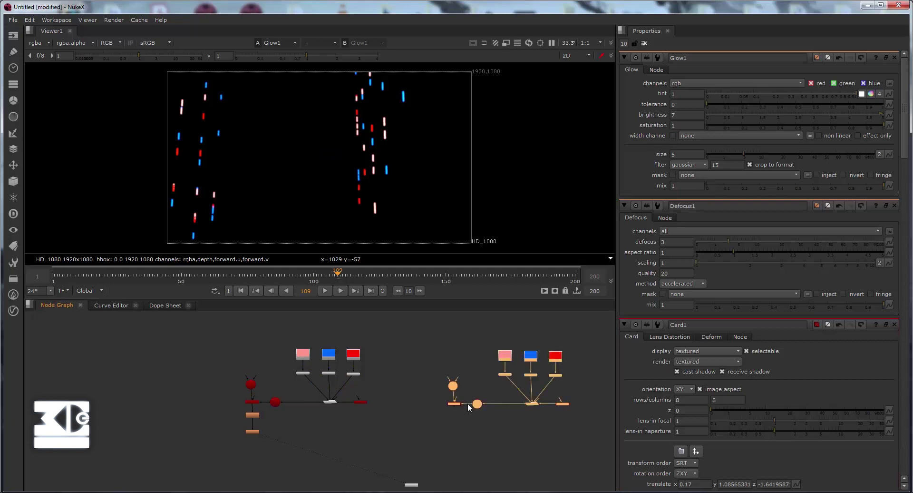
Add a Merge node between Glow1 and the Viewer and connect its A input to the duplicated ScanlineRender
scroll(456, 404, "up", 4)
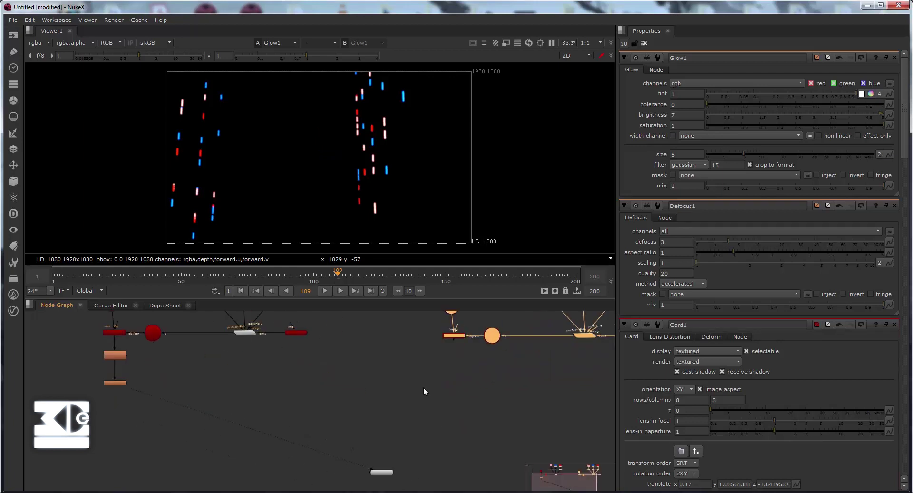
key("m")
middle_click_drag(329, 384, 343, 402)
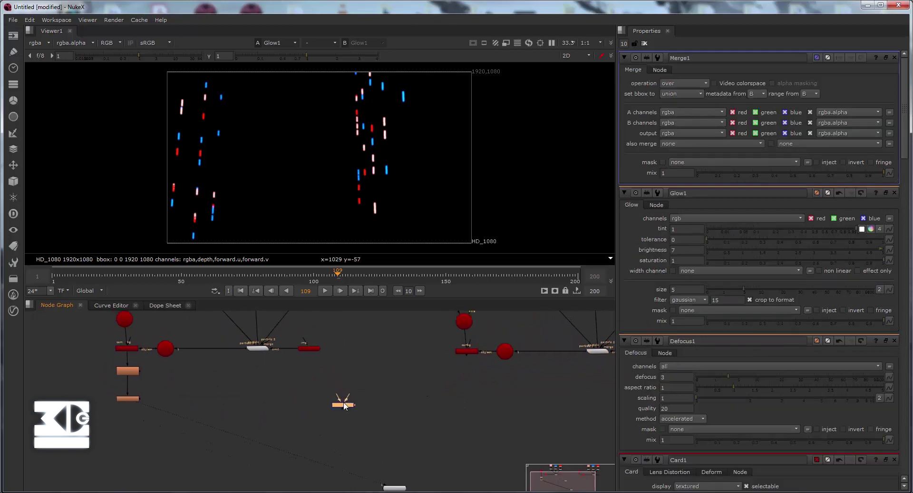
left_click_drag(341, 407, 391, 402)
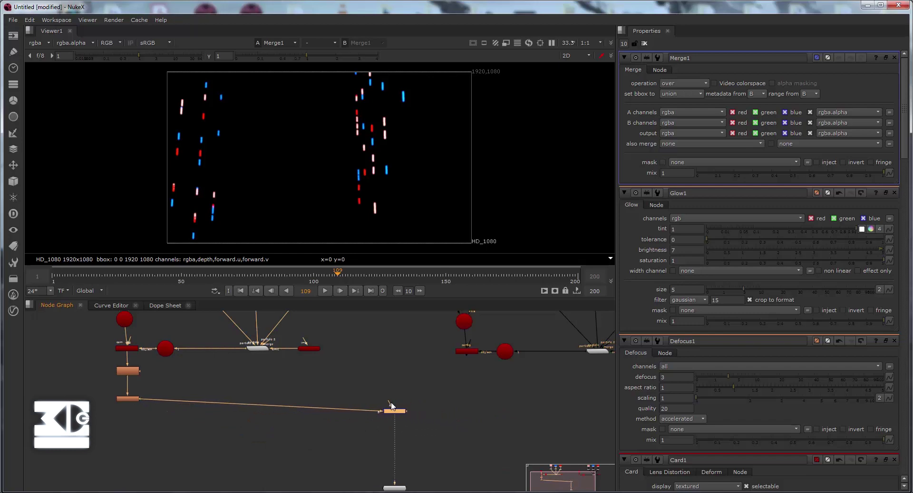
left_click_drag(447, 358, 471, 351)
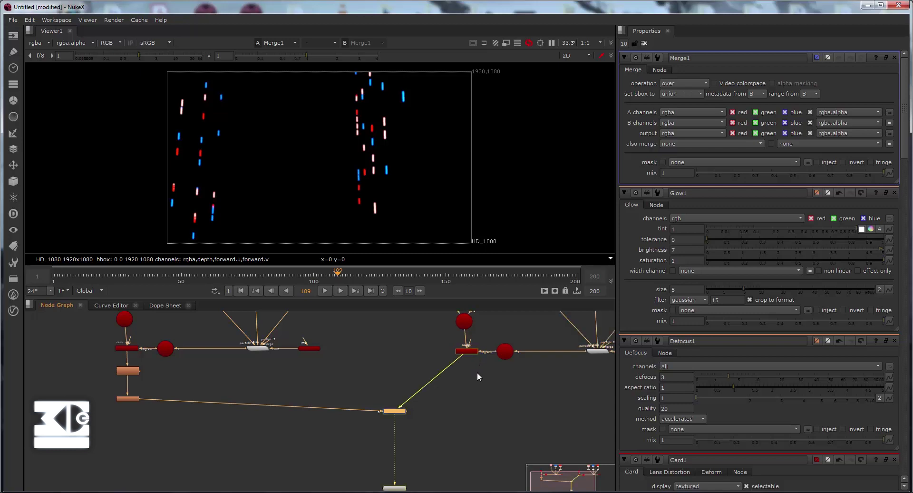
Move the duplicated and the original particle branches down so both line up horizontally with the Merge node
middle_click_drag(477, 372, 423, 409)
scroll(361, 423, "down", 5)
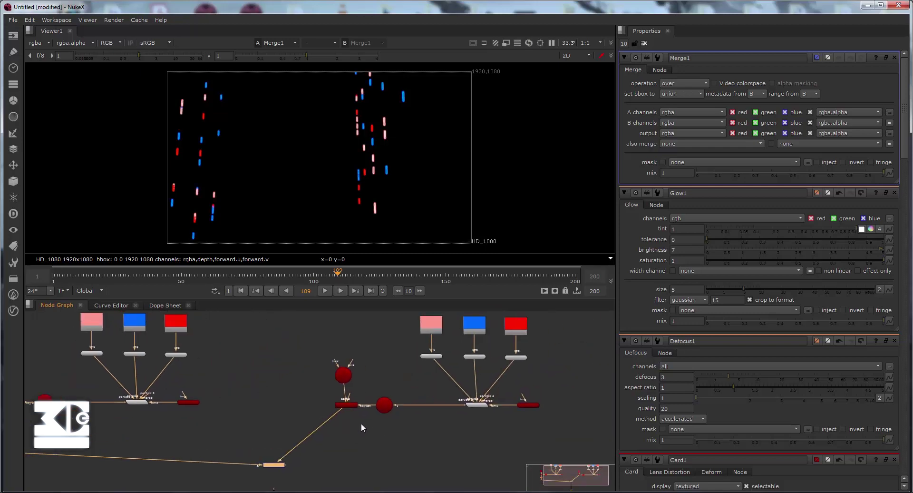
left_click_drag(316, 343, 474, 438)
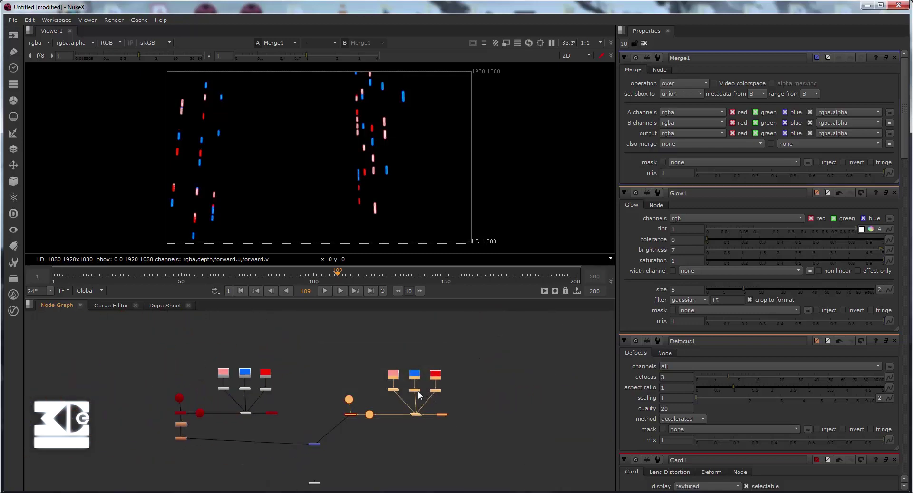
left_click_drag(422, 404, 418, 423)
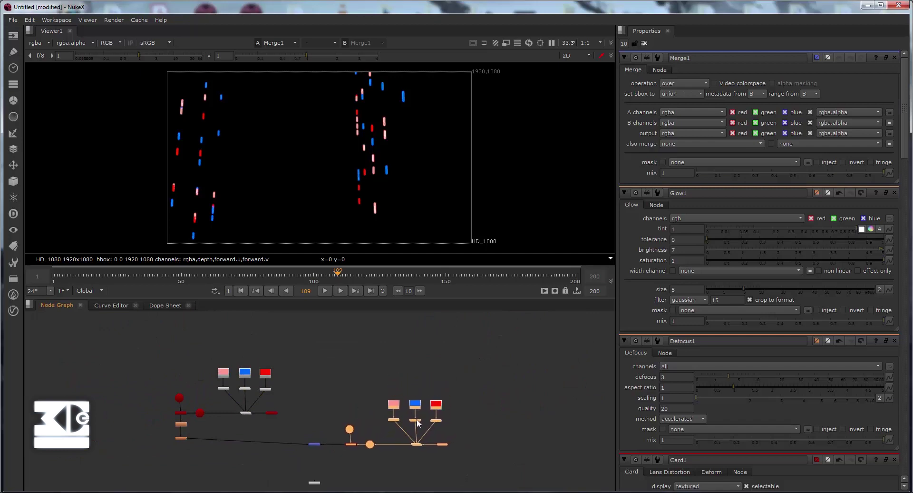
left_click_drag(101, 350, 299, 481)
left_click_drag(268, 376, 263, 383)
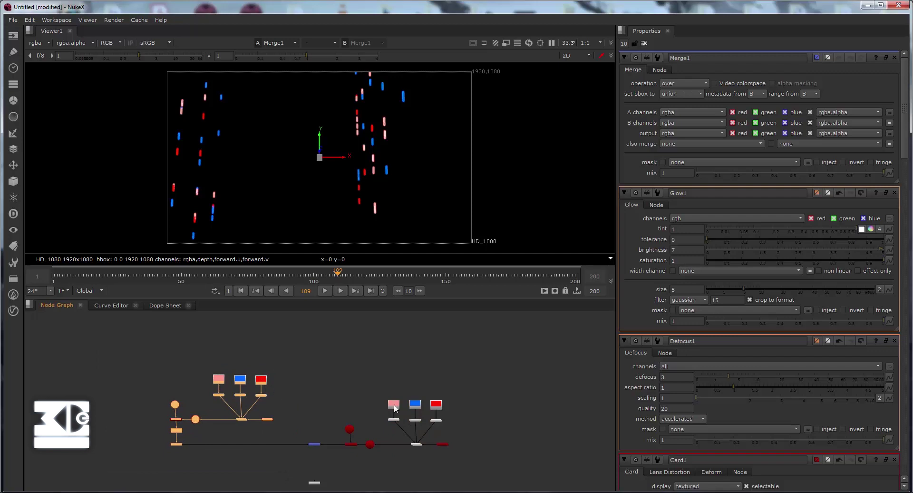
Set the uniform scale of Card2, the emitter card in the duplicated branch, to 10
scroll(350, 388, "up", 5)
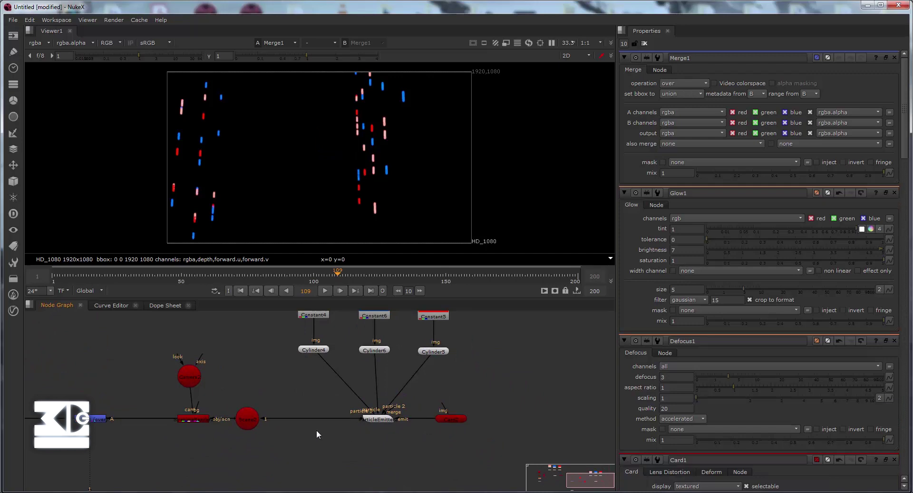
double_click(383, 419)
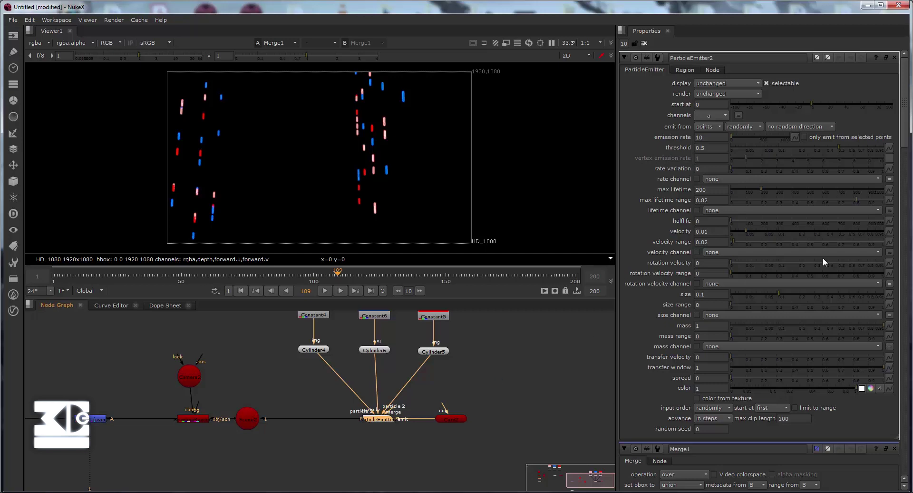
scroll(310, 376, "up", 2)
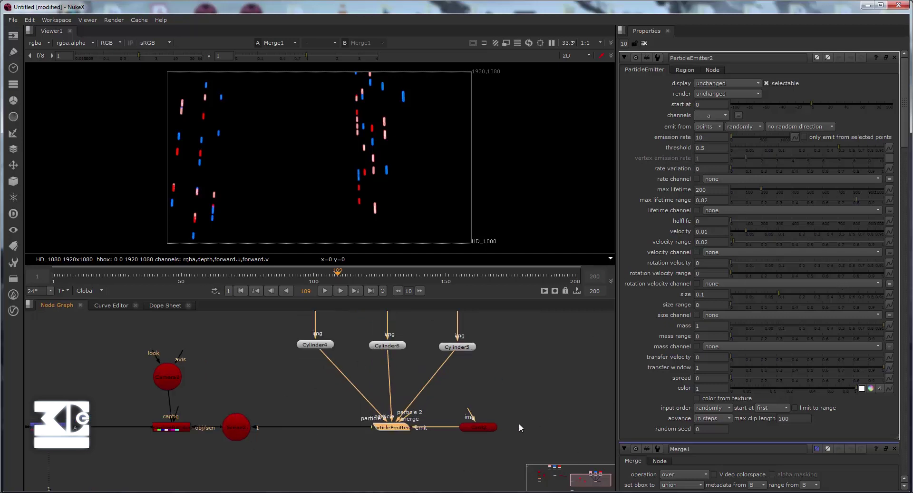
double_click(484, 426)
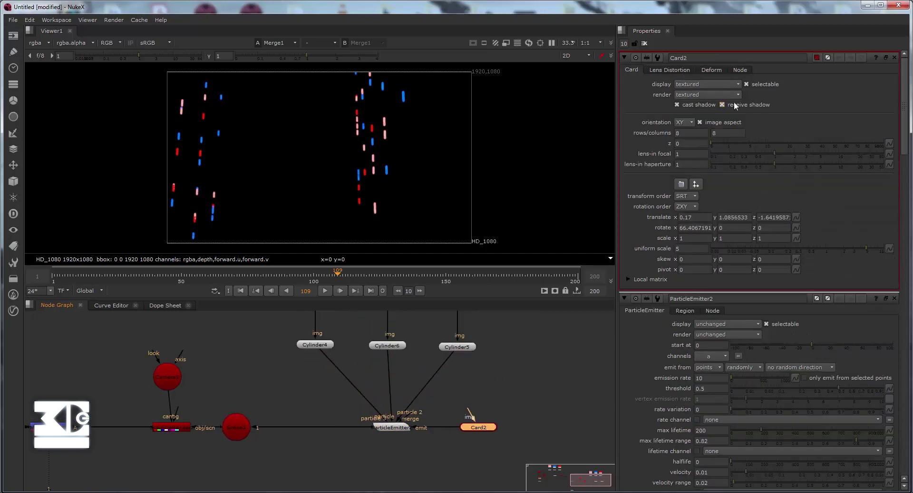
left_click(691, 247)
type("7")
key("Return")
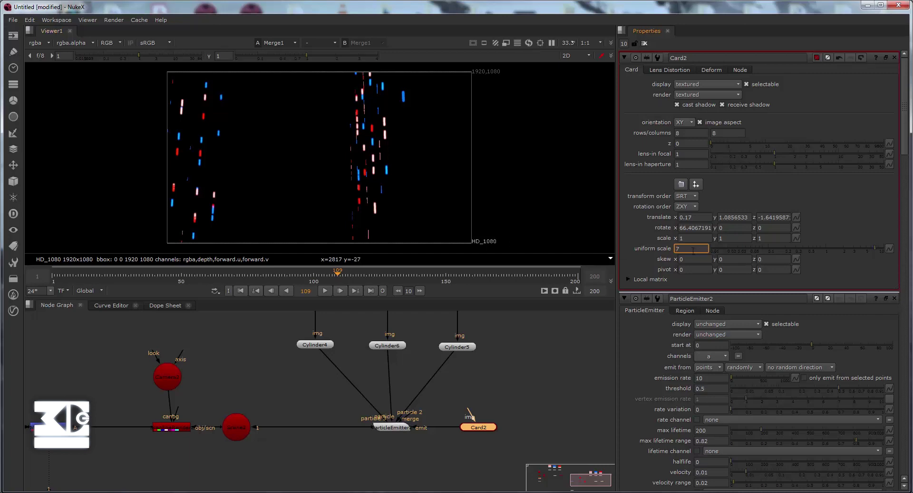
key("BackSpace")
type("10")
key("Return")
Set ParticleEmitter2 in the duplicated branch to emit from faces
middle_click_drag(589, 372, 573, 308)
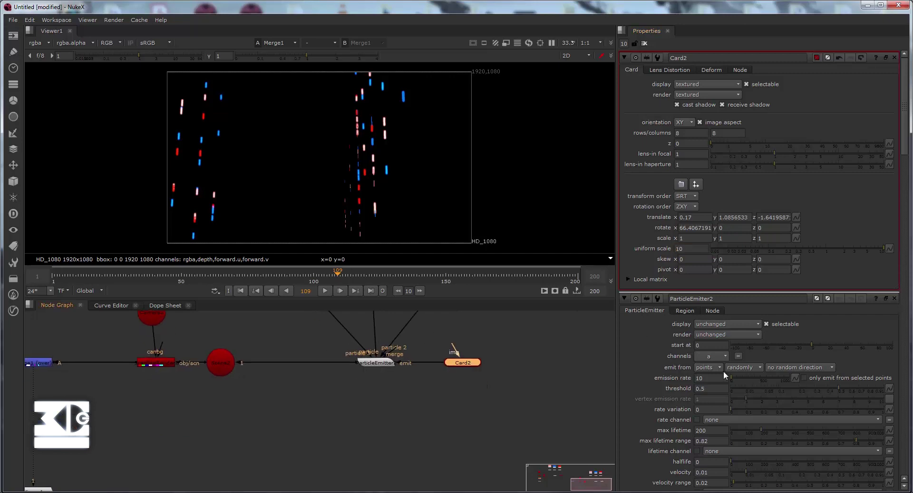
left_click(370, 362)
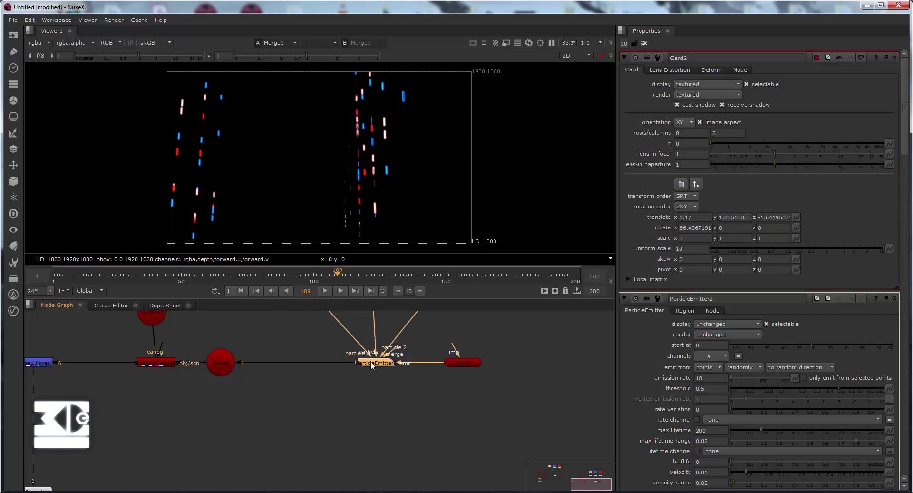
left_click(710, 127)
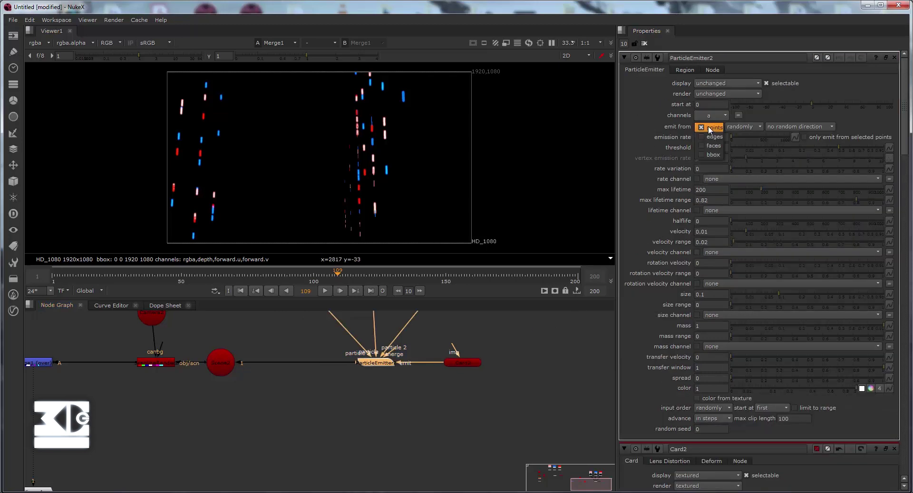
left_click(707, 148)
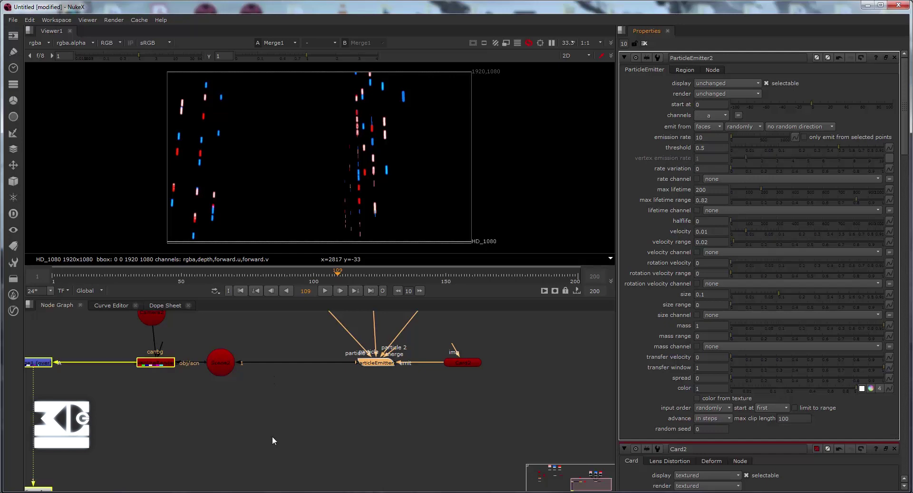
Set ParticleEmitter1 in the original branch to emit from faces
middle_click_drag(286, 433, 460, 422)
scroll(460, 422, "down", 5)
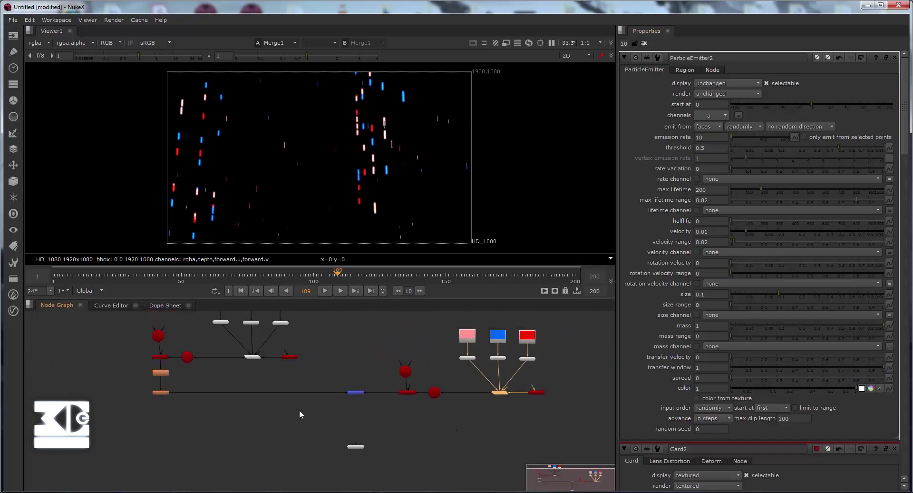
middle_click_drag(253, 394, 342, 430)
scroll(342, 430, "up", 5)
double_click(329, 341)
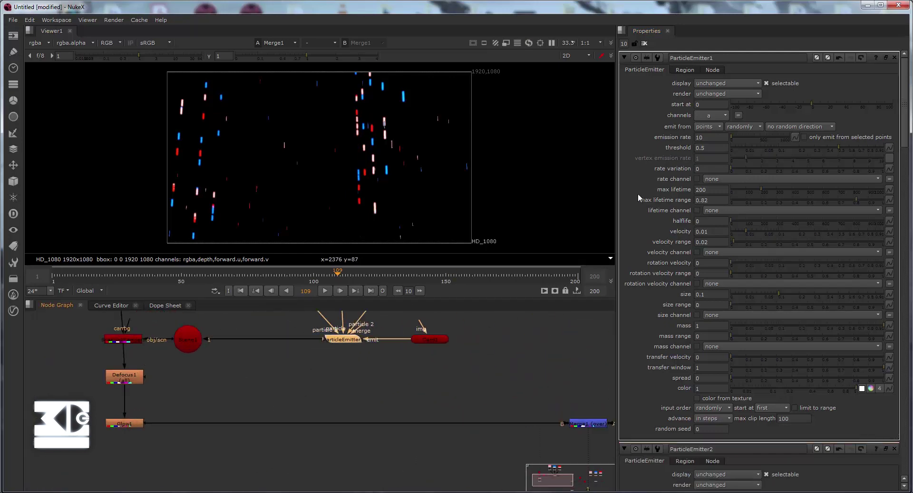
left_click(708, 126)
left_click(712, 146)
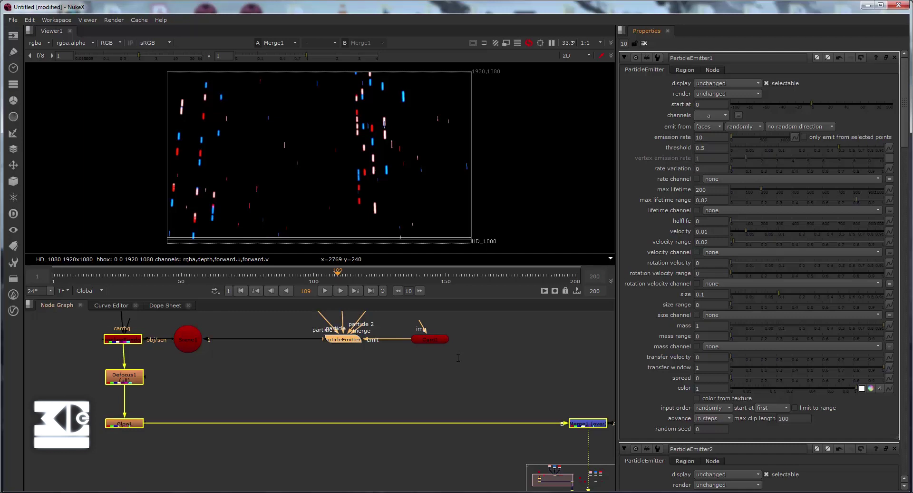
middle_click_drag(478, 359, 360, 363)
scroll(359, 363, "down", 4)
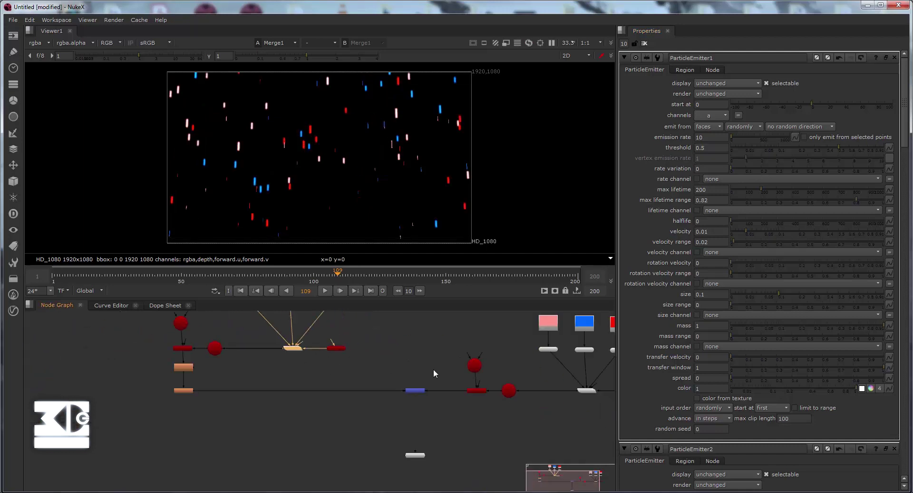
middle_click_drag(405, 382, 371, 380)
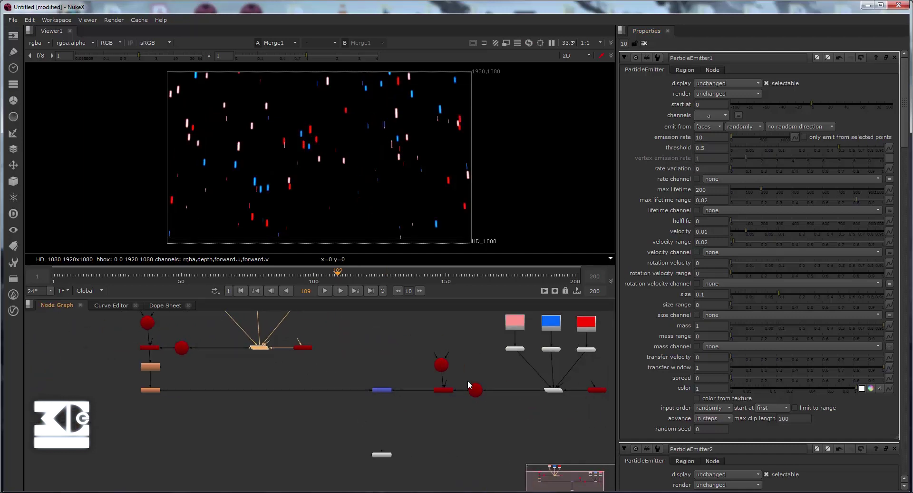
scroll(468, 386, "up", 3)
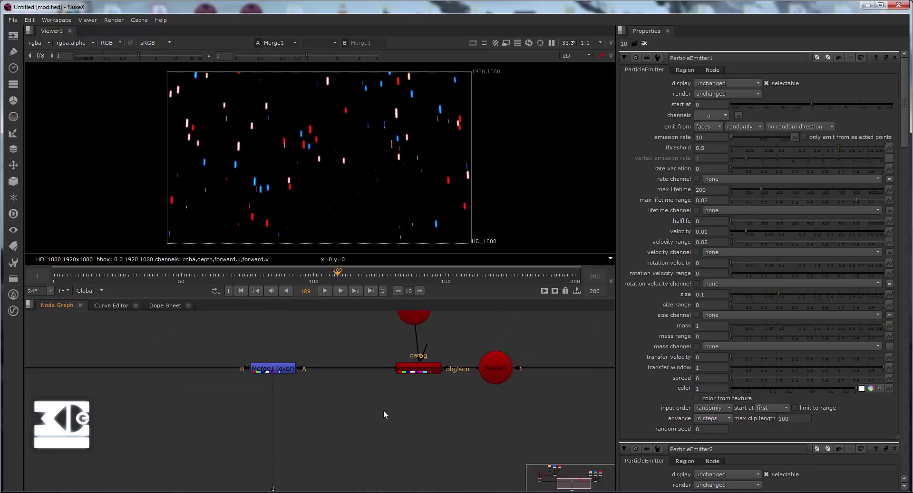
Add a Defocus node and insert it between the duplicated branch's ScanlineRender and the A input of Merge1
key("Tab")
type("def")
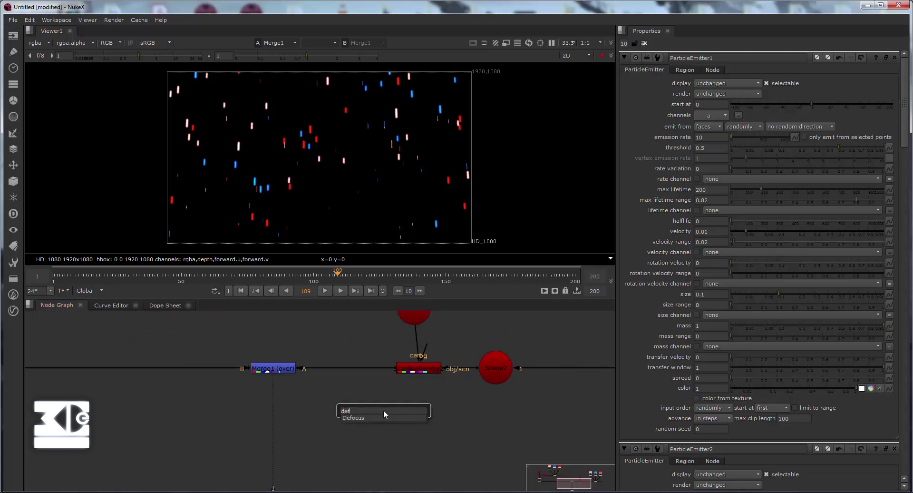
key("Return")
scroll(384, 410, "down", 1)
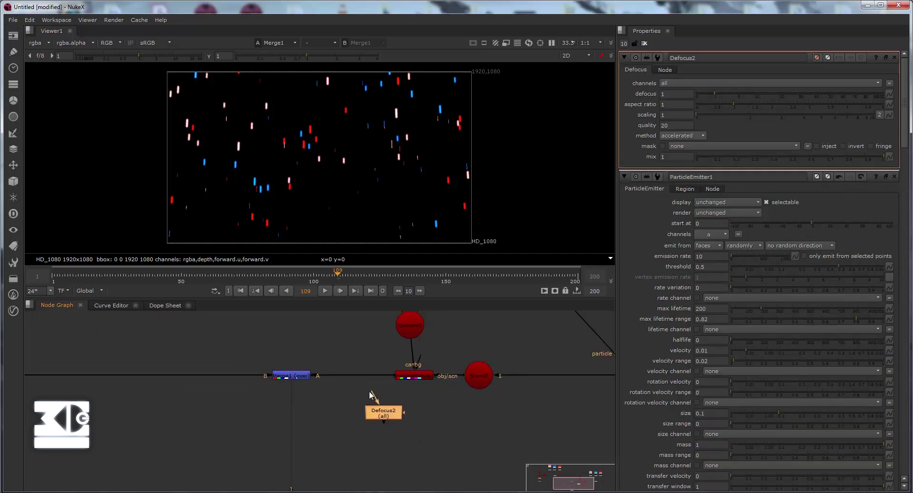
left_click_drag(380, 411, 354, 373)
Move Merge1 and Viewer1 together away from the new Defocus node to make room between them
middle_click_drag(227, 356, 248, 371)
scroll(219, 324, "down", 3)
left_click_drag(249, 330, 306, 467)
left_click_drag(287, 429, 224, 428)
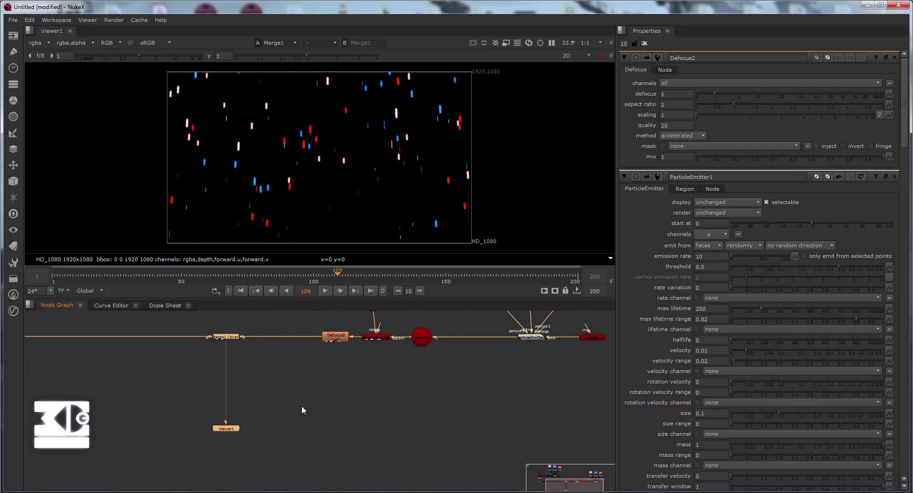
left_click(302, 405)
Set the defocus amount of Defocus2 to 13
left_click(335, 335)
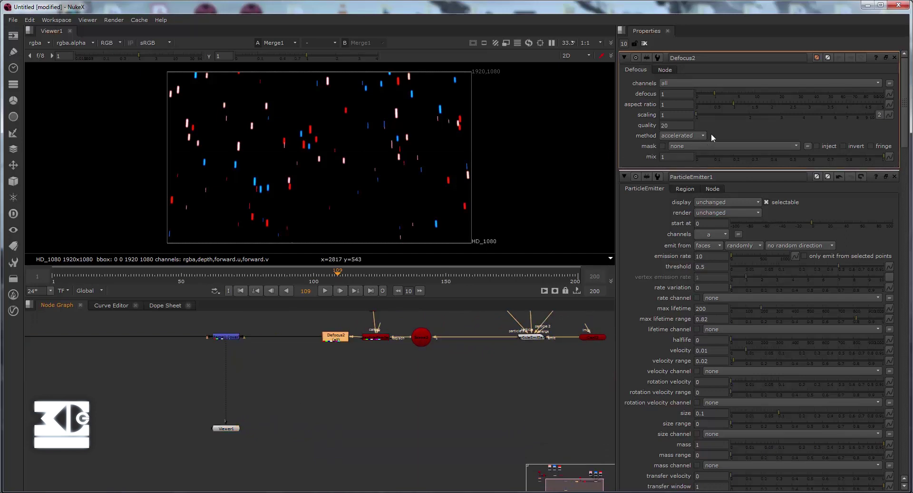
left_click(674, 94)
type("3")
key("Return")
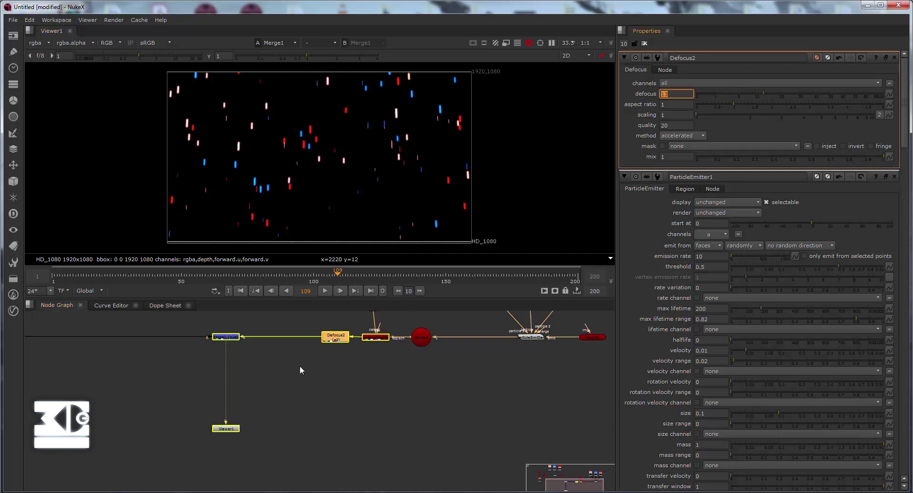
Add a Glow node and insert it between Defocus2 and Merge1
left_click(365, 383)
key("Tab")
type("glow")
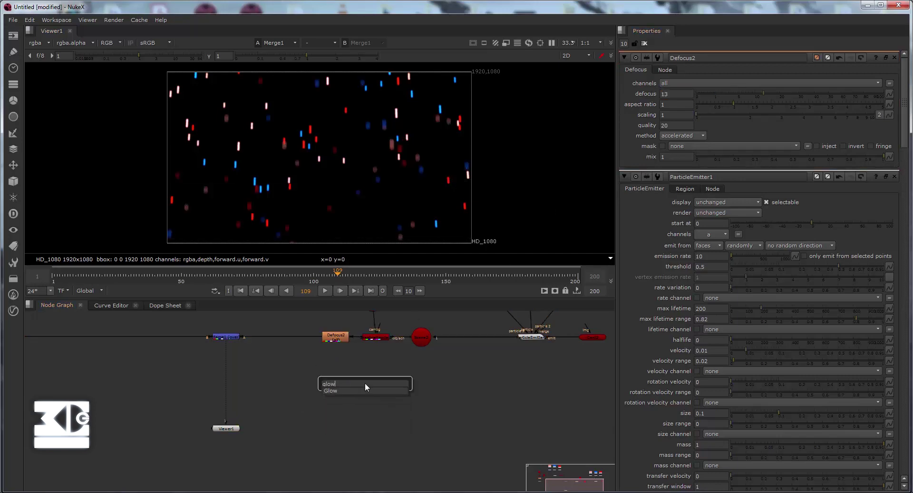
key("Return")
left_click_drag(365, 383, 283, 335)
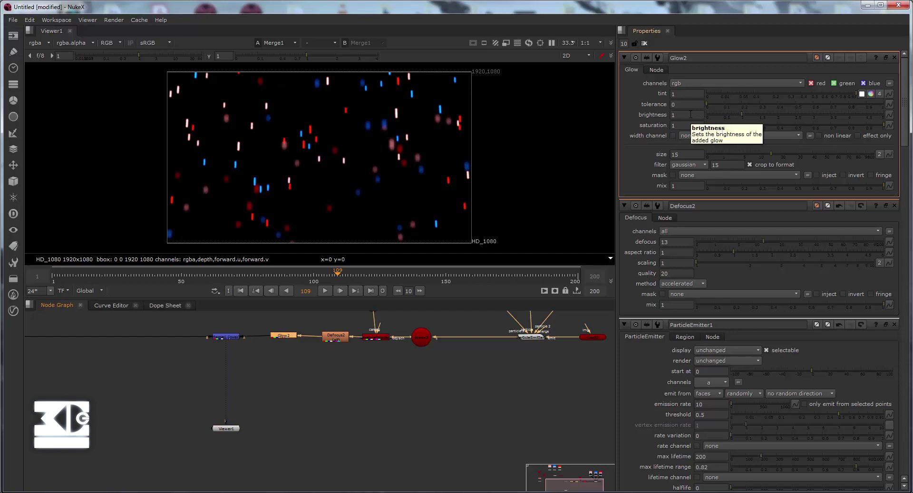
Set the brightness of Glow2 to 10
left_click(690, 114)
type("10")
key("Return")
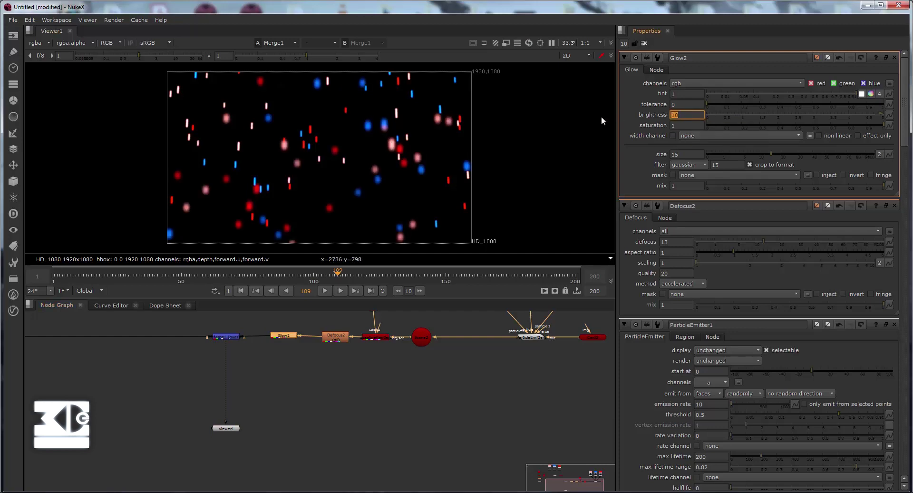
Move the whole duplicated particle branch farther from Merge1 and lower the Viewer to free space beneath it
scroll(379, 389, "down", 3)
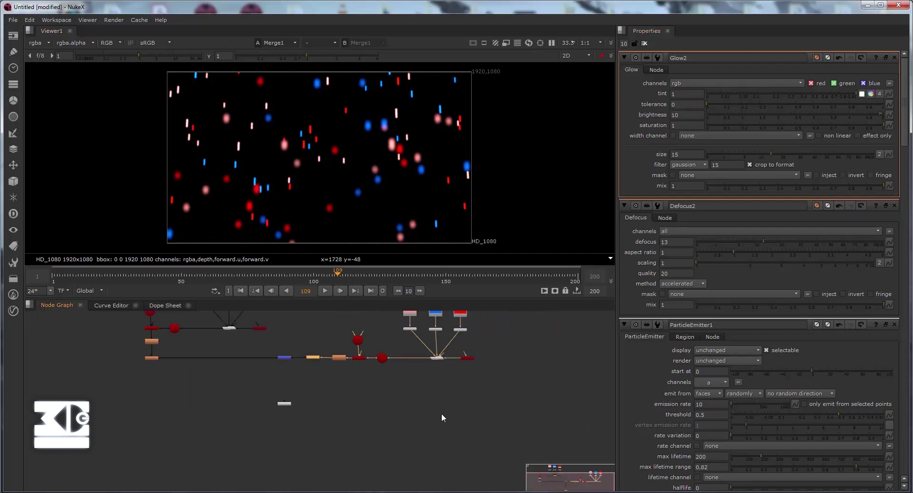
middle_click_drag(443, 417, 430, 422)
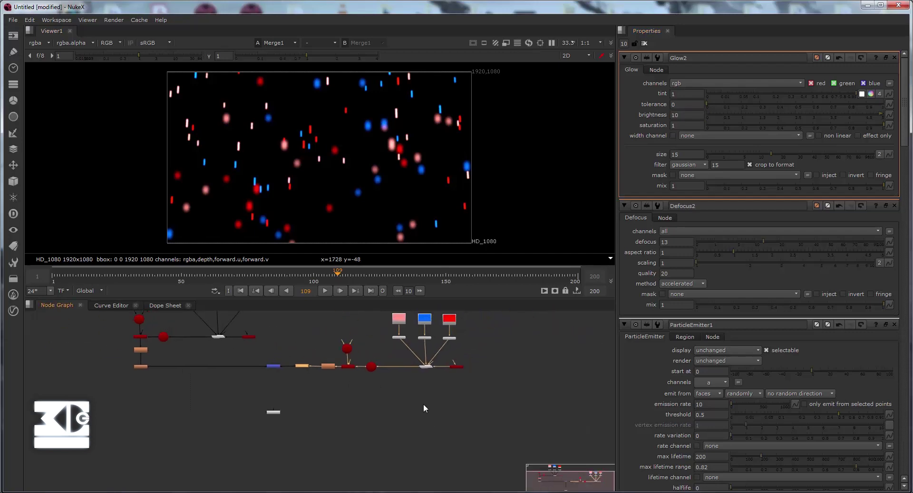
scroll(324, 419, "down", 1)
middle_click_drag(349, 429, 435, 448)
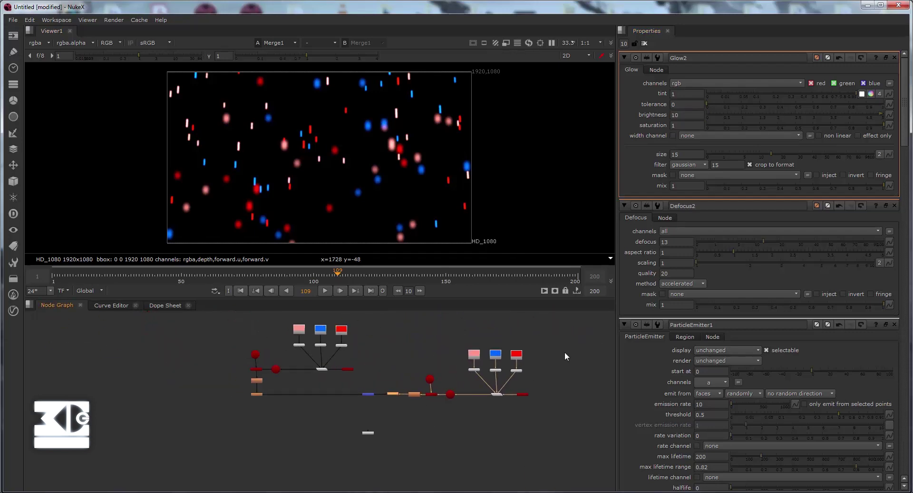
left_click_drag(558, 340, 465, 398)
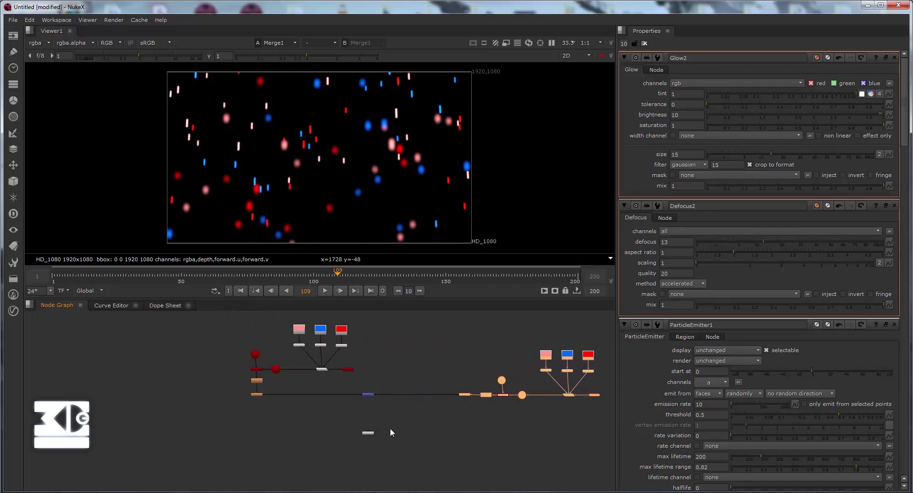
middle_click_drag(391, 428, 386, 403)
scroll(386, 403, "down", 1)
left_click_drag(369, 407, 369, 472)
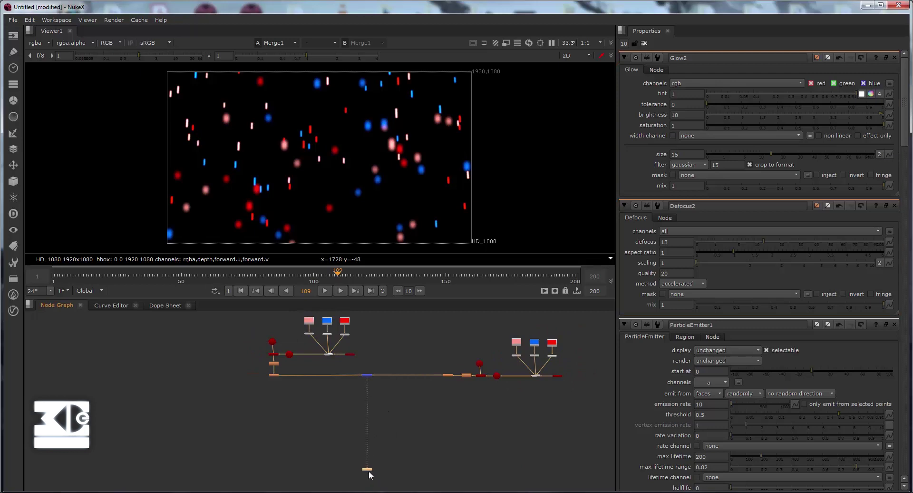
Copy the duplicated particle branch with its Defocus and Glow nodes and paste it below as a third branch
left_click_drag(434, 328, 576, 409)
left_click(526, 429)
middle_click_drag(504, 437, 478, 408)
key("ctrl+v")
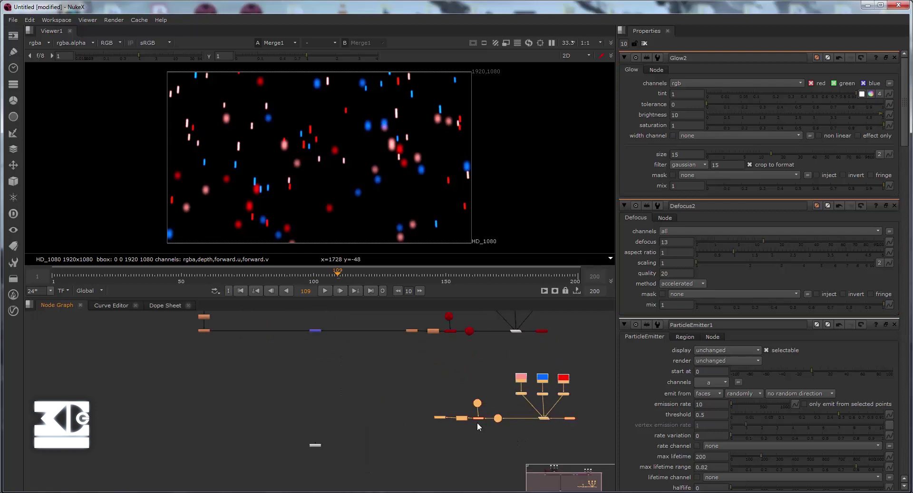
scroll(481, 423, "up", 2)
left_click_drag(246, 455, 246, 464)
left_click_drag(422, 416, 424, 417)
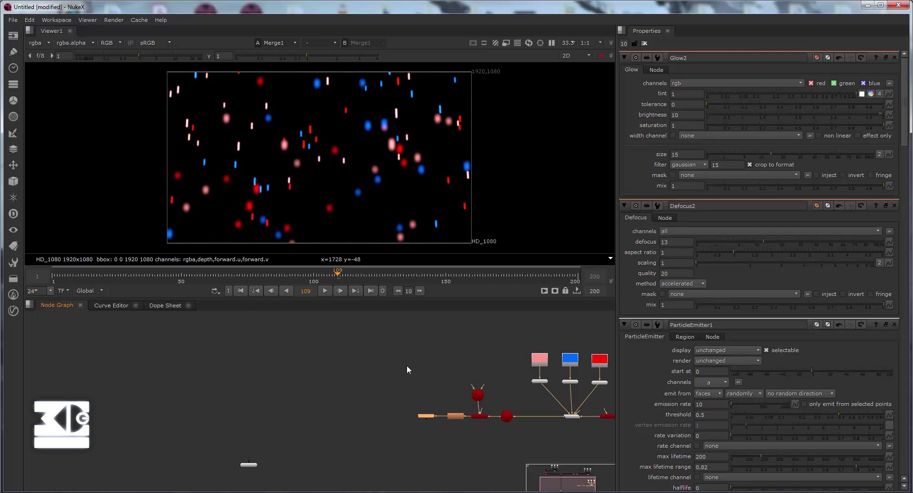
Add a second Merge between Merge1 and the Viewer, connect the third branch's Glow to its A input, and align them
middle_click_drag(292, 361, 301, 383)
key("m")
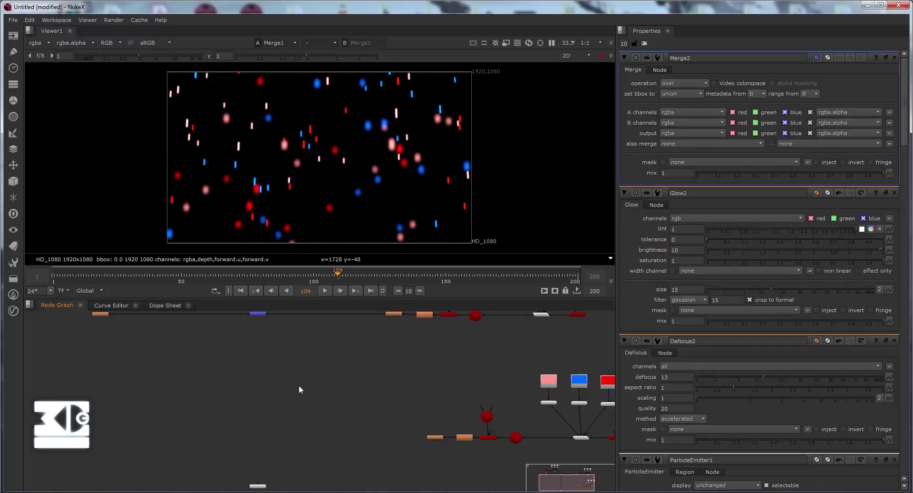
left_click_drag(297, 386, 437, 441)
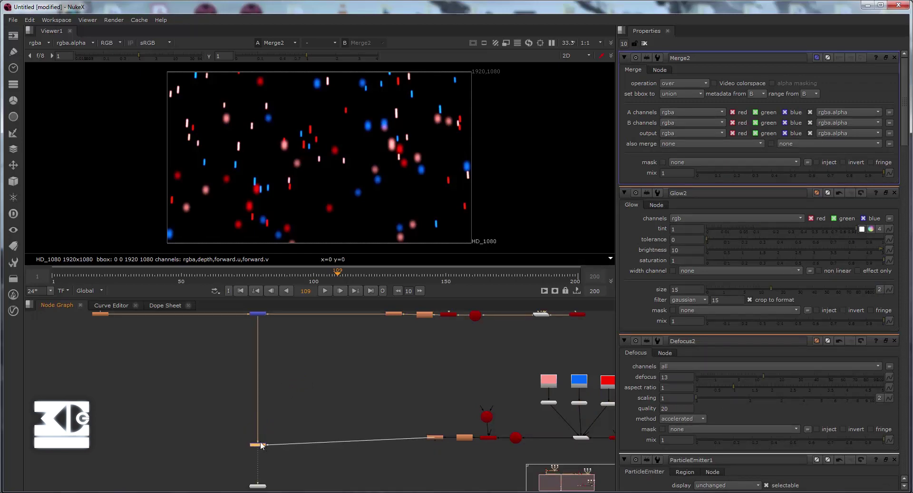
left_click_drag(259, 443, 260, 438)
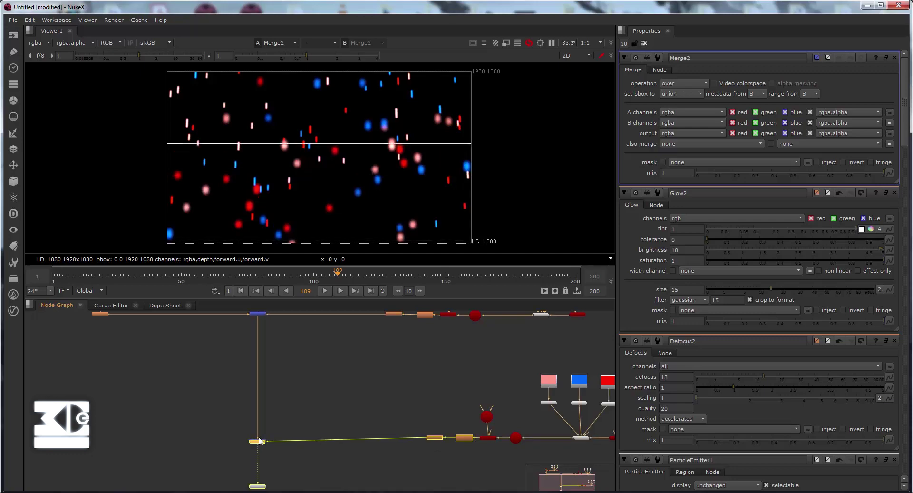
scroll(408, 434, "up", 2)
middle_click_drag(408, 435, 408, 439)
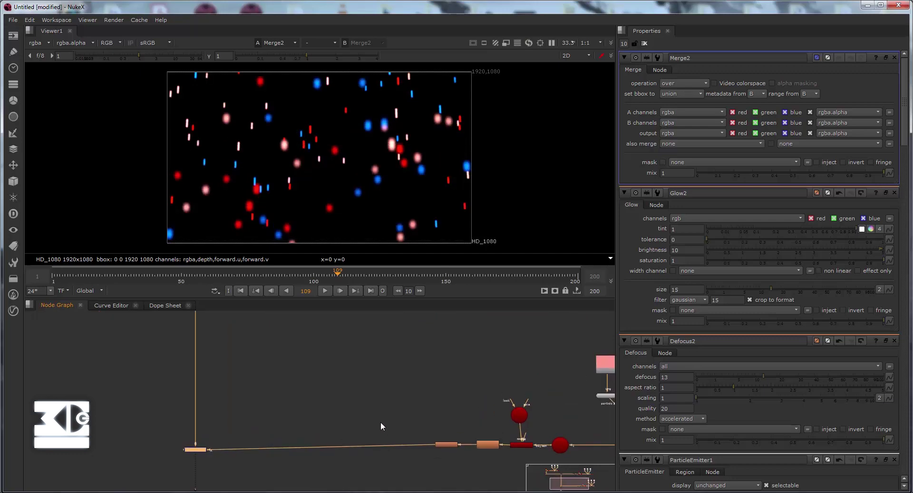
scroll(376, 420, "down", 5)
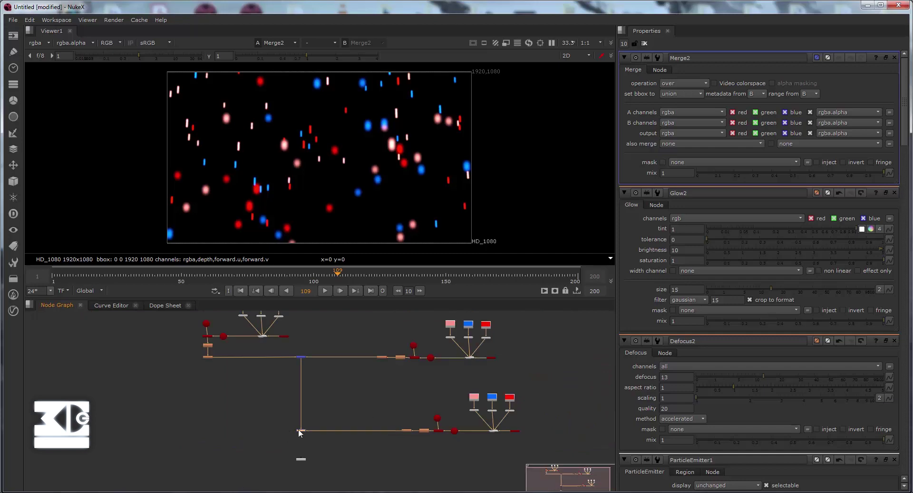
Set the defocus amount of Defocus3 in the third branch to 7
scroll(367, 424, "up", 5)
scroll(351, 401, "up", 1)
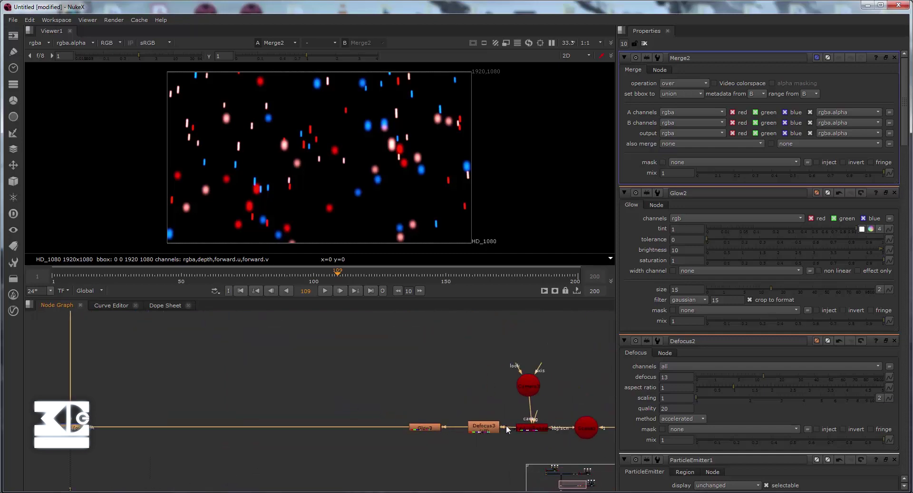
double_click(487, 429)
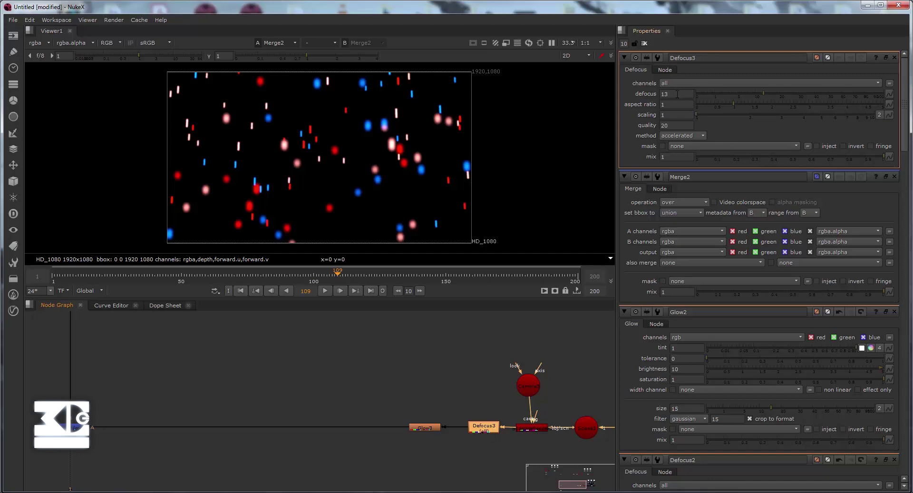
left_click(677, 94)
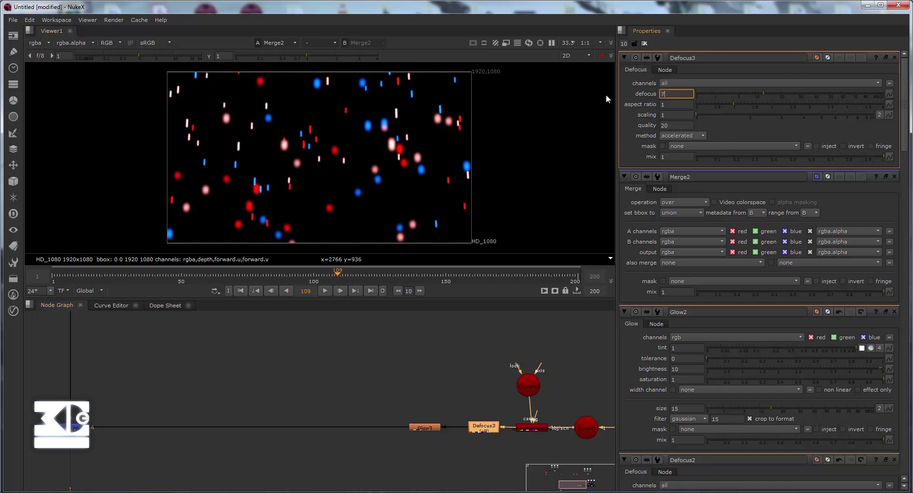
key("Return")
Set the brightness of Glow3 in the third branch to 7
double_click(422, 428)
left_click(685, 115)
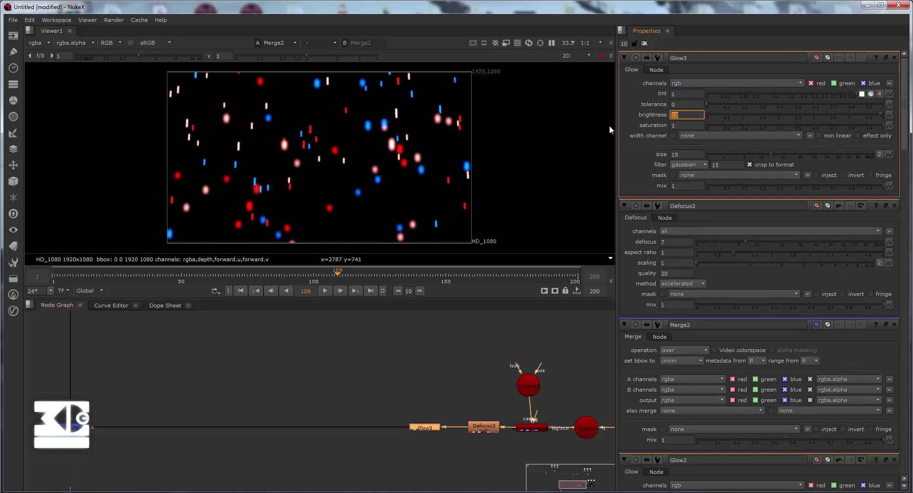
type("7")
key("Return")
Set the uniform scale of Card3, the third branch's emitter card, to 8
key("f")
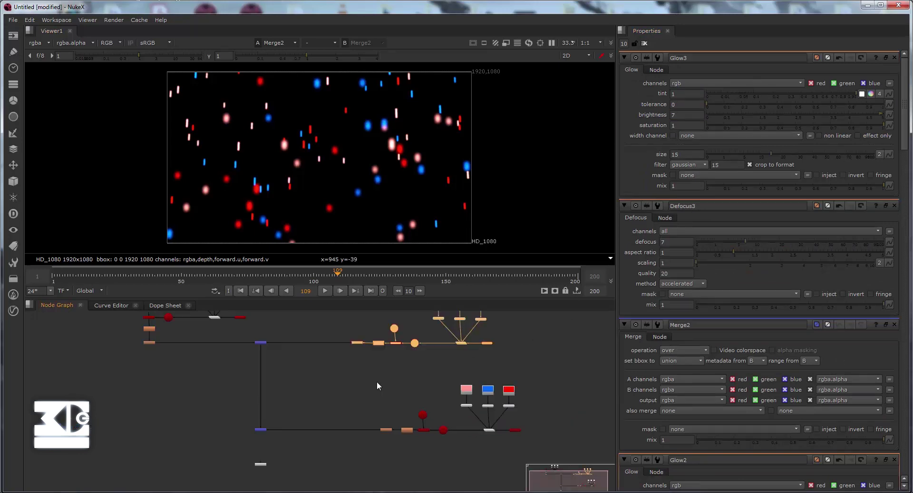
middle_click_drag(401, 415, 342, 391)
scroll(388, 404, "up", 4)
double_click(523, 410)
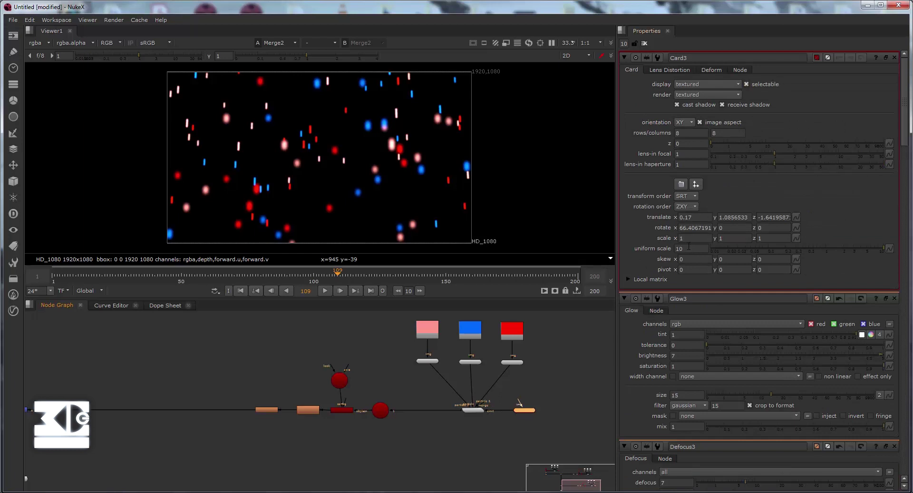
double_click(687, 250)
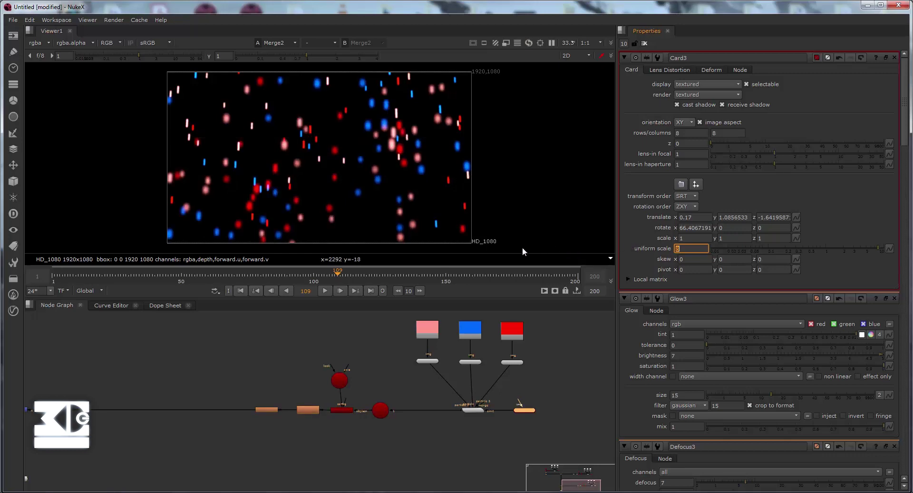
Set the emission rate of ParticleEmitter2 in the second branch to 5
middle_click_drag(405, 376, 539, 492)
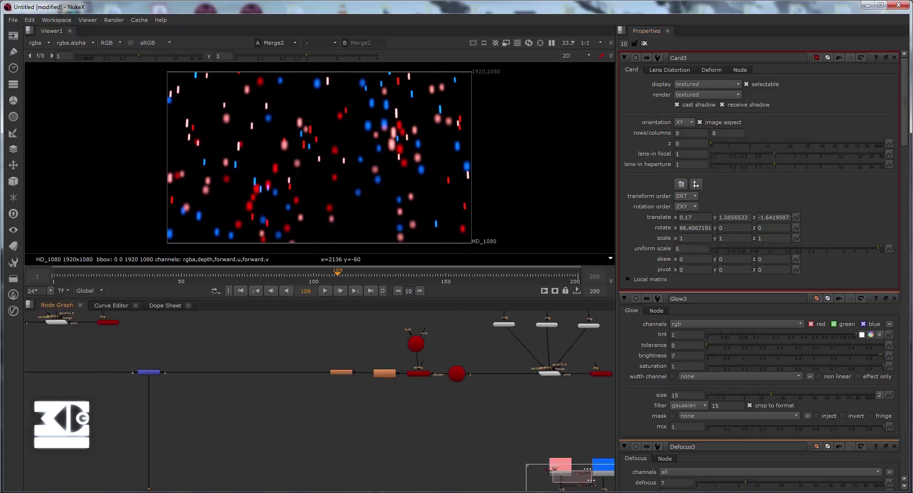
scroll(420, 410, "down", 2)
middle_click_drag(457, 402, 346, 406)
scroll(366, 394, "up", 5)
double_click(445, 380)
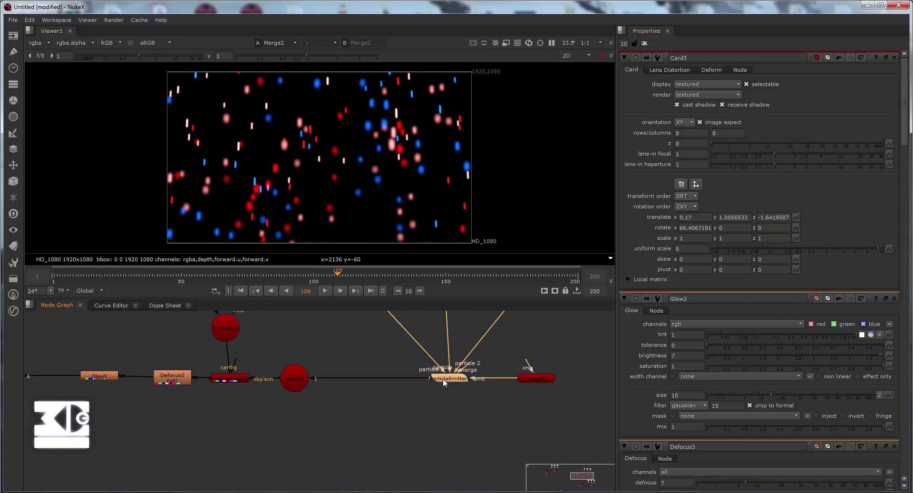
left_click_drag(705, 138, 662, 140)
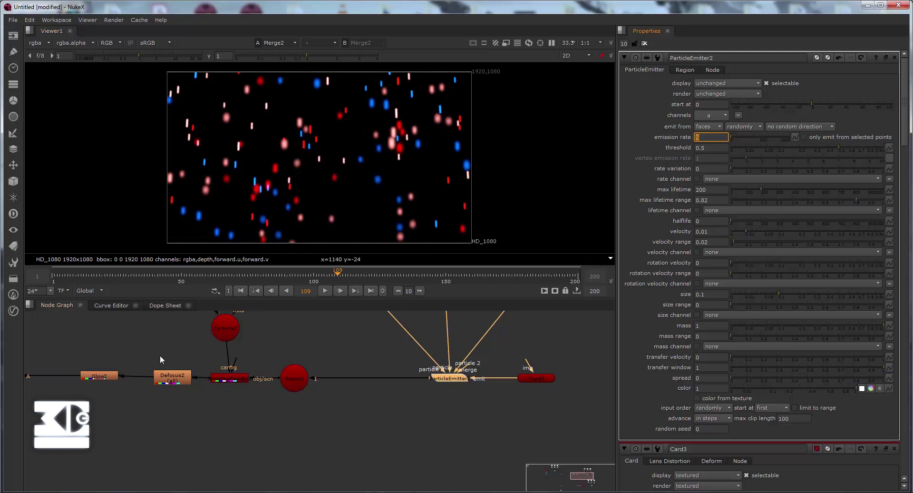
Move the Viewer node farther down below Merge2
middle_click_drag(159, 363, 449, 367)
scroll(447, 366, "down", 3)
middle_click_drag(163, 366, 214, 356)
scroll(214, 356, "down", 2)
scroll(215, 357, "down", 1)
middle_click_drag(257, 452, 245, 356)
left_click_drag(253, 376, 254, 420)
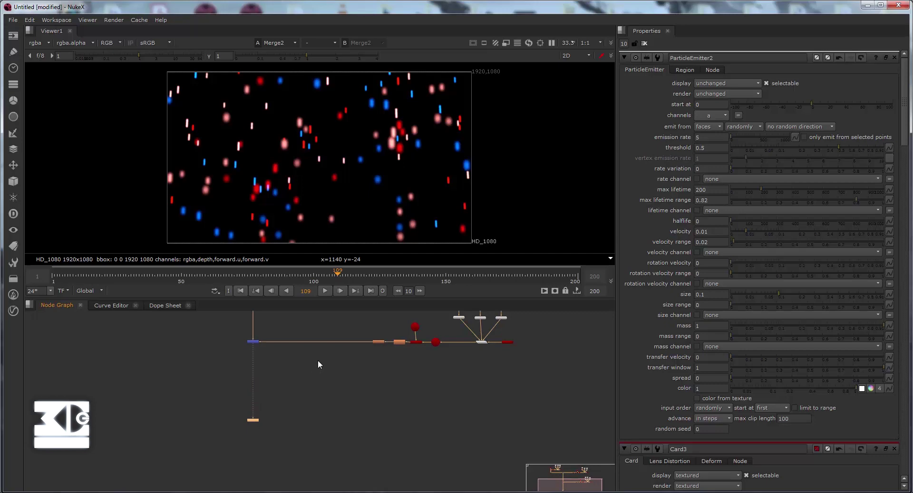
Preview the particle animation over frames 50 to 100 and set the size range of ParticleEmitter2 to 1
left_click(325, 291)
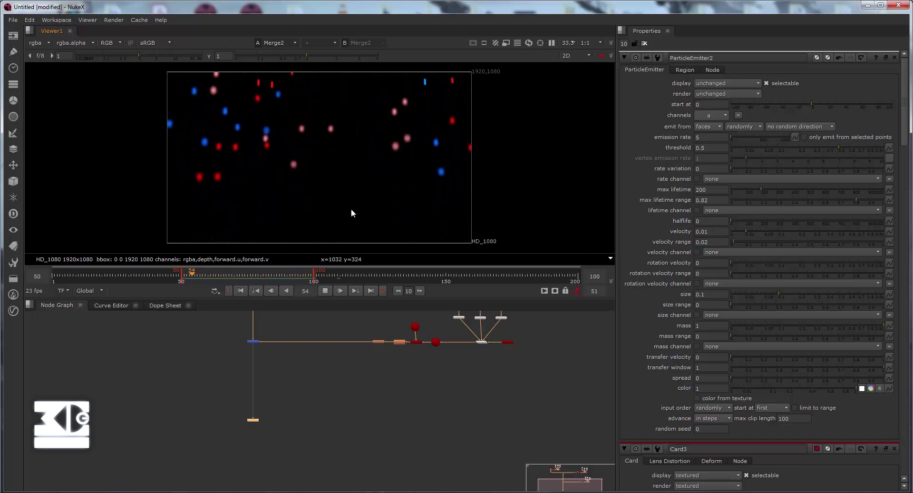
left_click(326, 290)
left_click(714, 304)
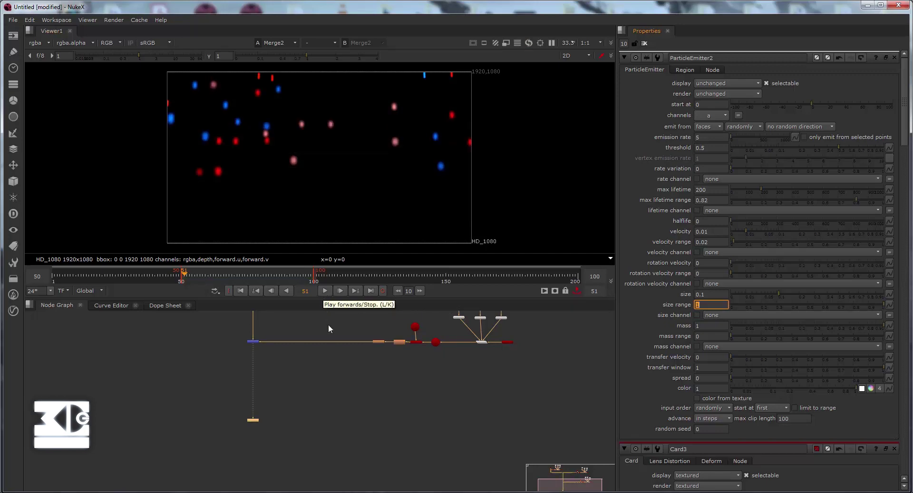
Set the size range of ParticleEmitter3 in the third branch to 1
middle_click_drag(368, 401, 421, 400)
scroll(421, 396, "down", 3)
middle_click_drag(509, 359, 291, 401)
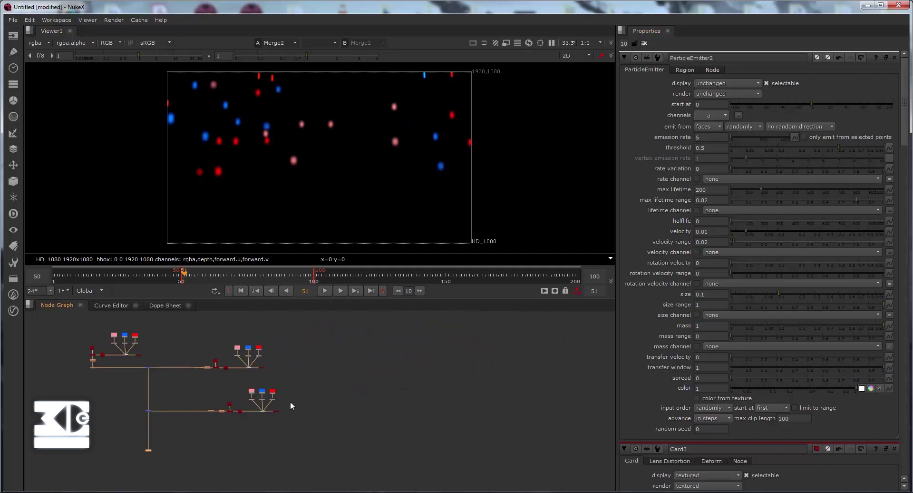
scroll(287, 400, "up", 6)
middle_click_drag(180, 319, 236, 420)
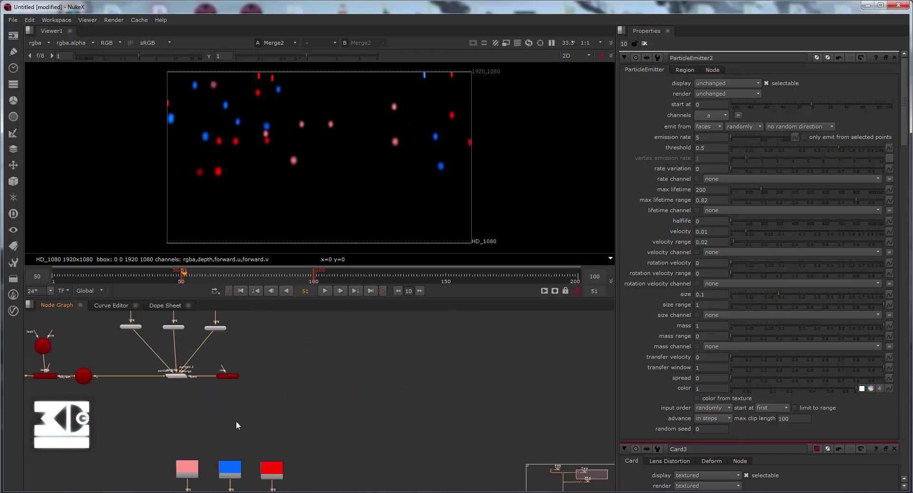
left_click(175, 377)
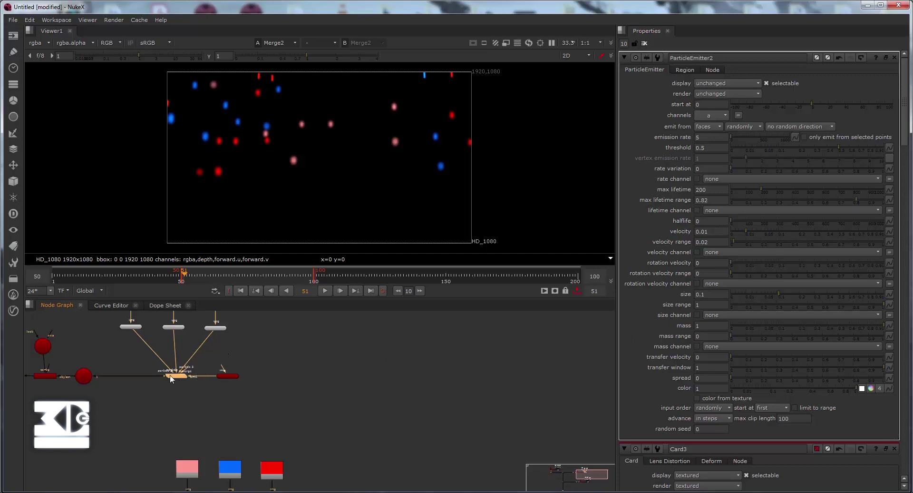
middle_click_drag(228, 349, 386, 452)
left_click(330, 479)
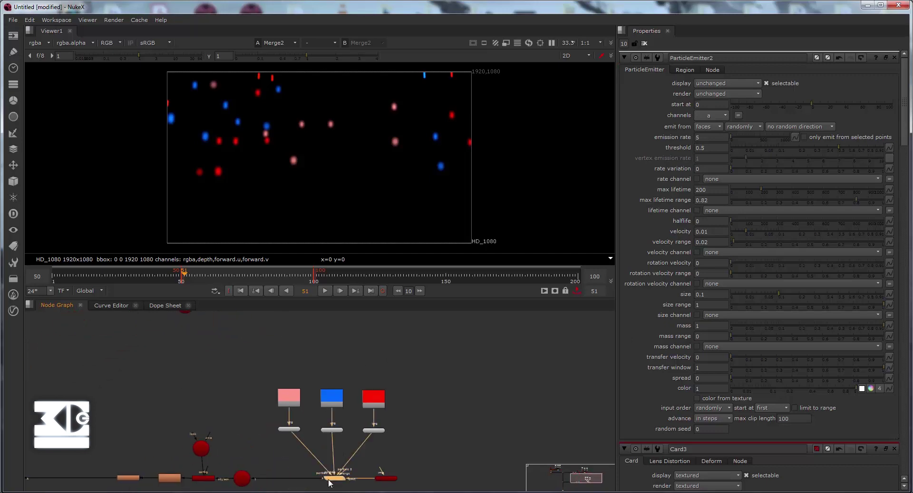
double_click(330, 481)
left_click(711, 305)
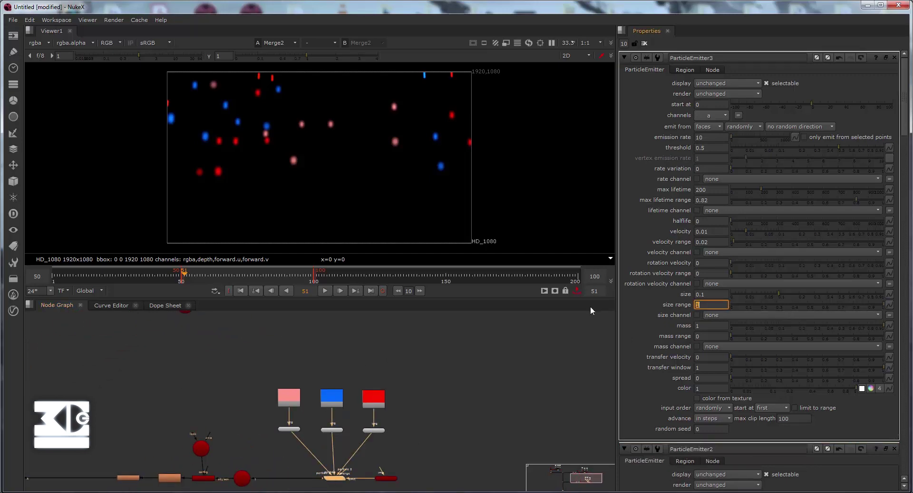
Set the size range of ParticleEmitter1 in the first branch to 1
middle_click_drag(91, 407, 376, 372)
scroll(190, 361, "down", 2)
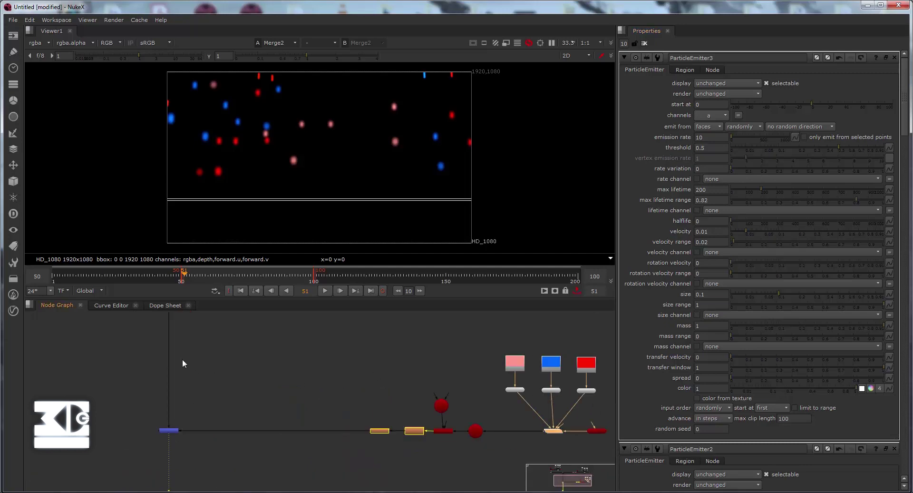
middle_click_drag(191, 369, 298, 466)
double_click(206, 357)
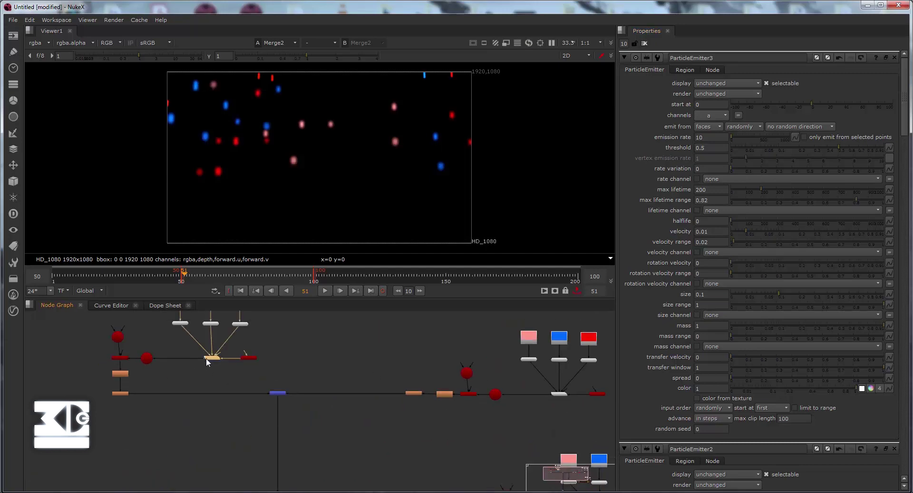
left_click(711, 302)
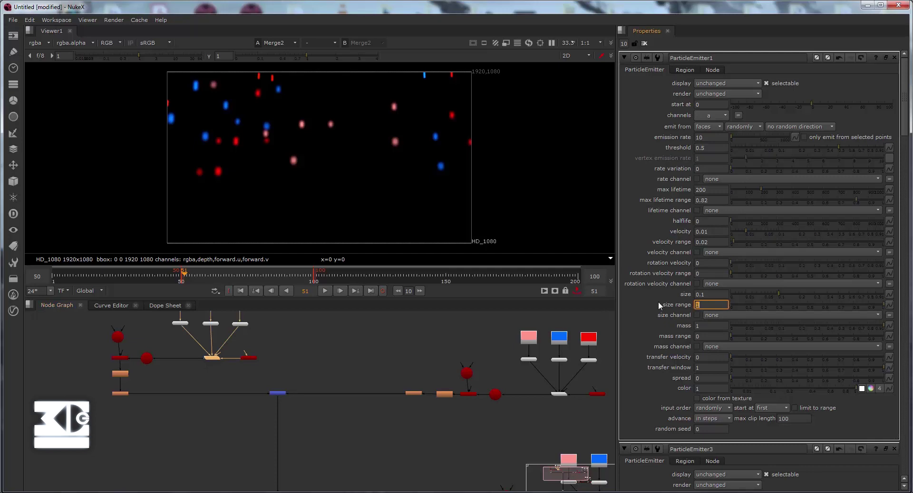
Switch the viewer to 3D and look through Camera1
left_click(527, 141)
key("Tab")
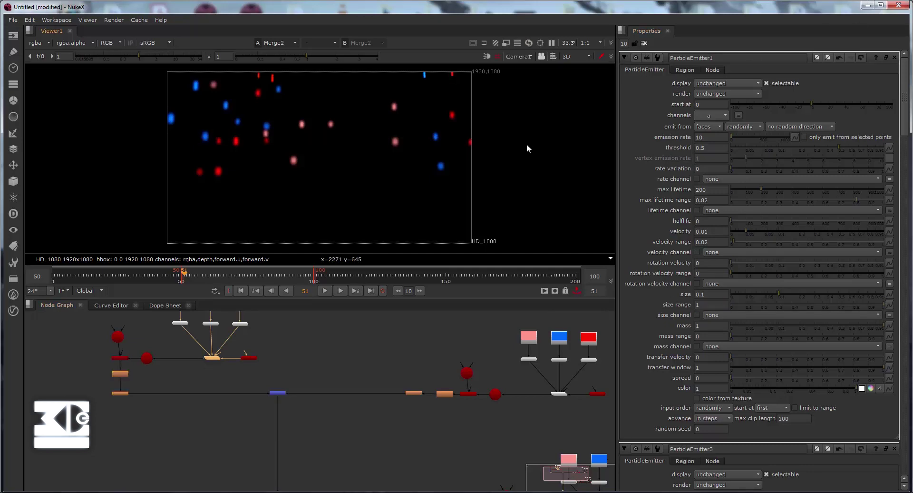
left_click(507, 43)
left_click(520, 75)
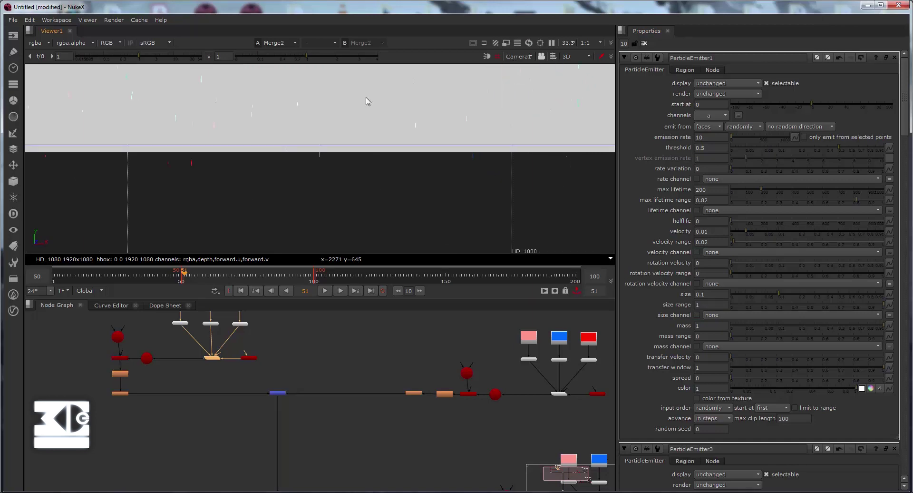
Raise Card1, the first branch's emitter card, along its local z axis to about y 1.42, z -1.79
left_click(343, 104)
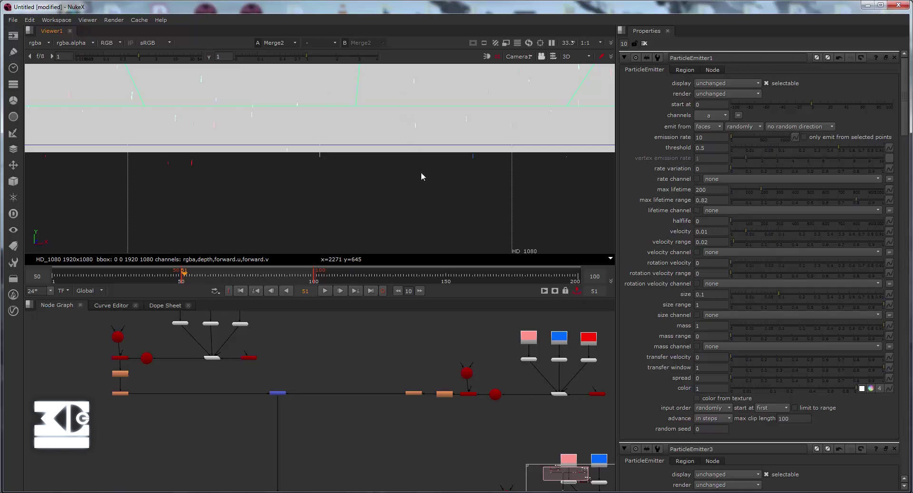
scroll(384, 194, "down", 3)
left_click_drag(384, 194, 298, 215, "ctrl")
scroll(373, 195, "down", 5)
key("Right")
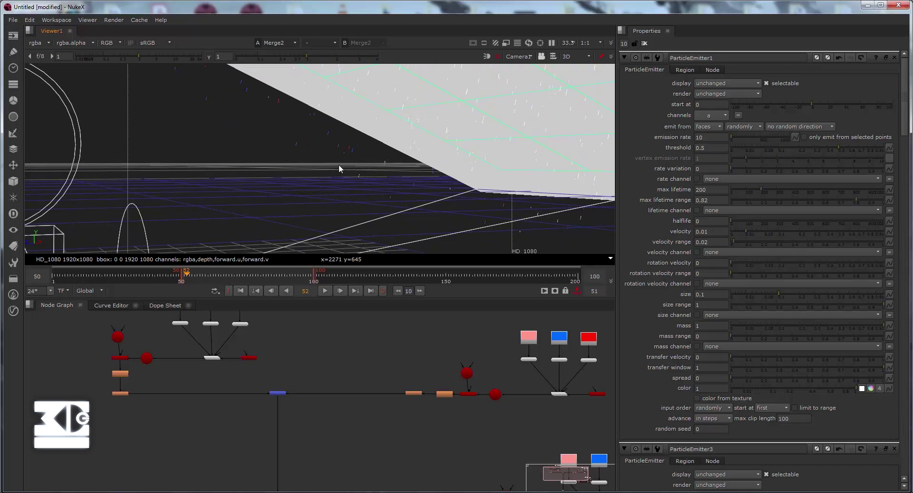
left_click_drag(284, 155, 202, 159, "alt")
scroll(283, 146, "down", 8)
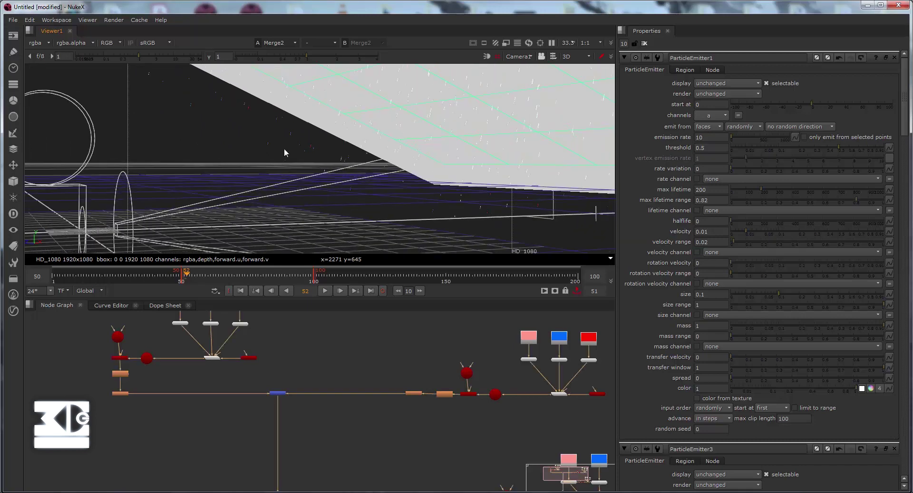
double_click(249, 358)
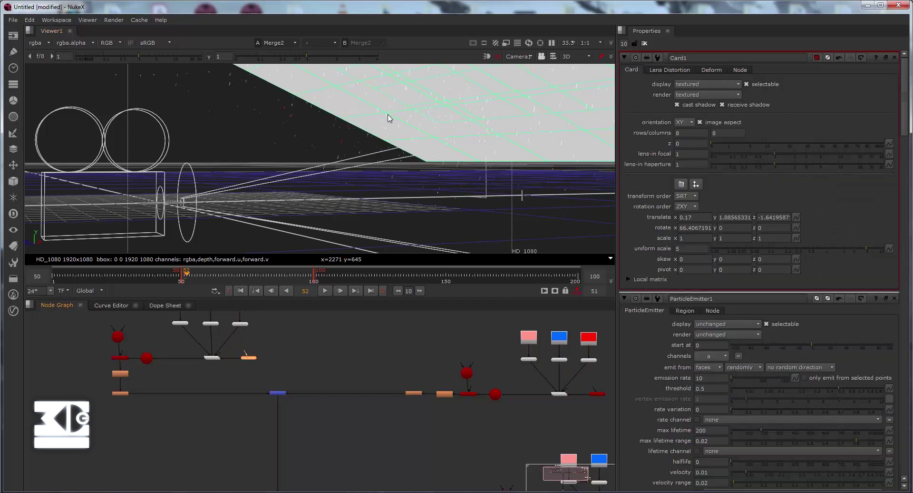
key("f")
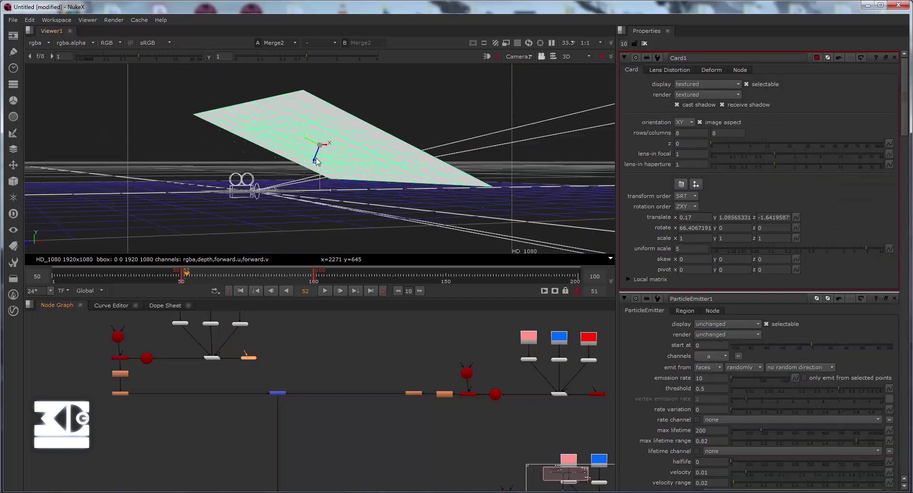
left_click_drag(320, 158, 318, 151)
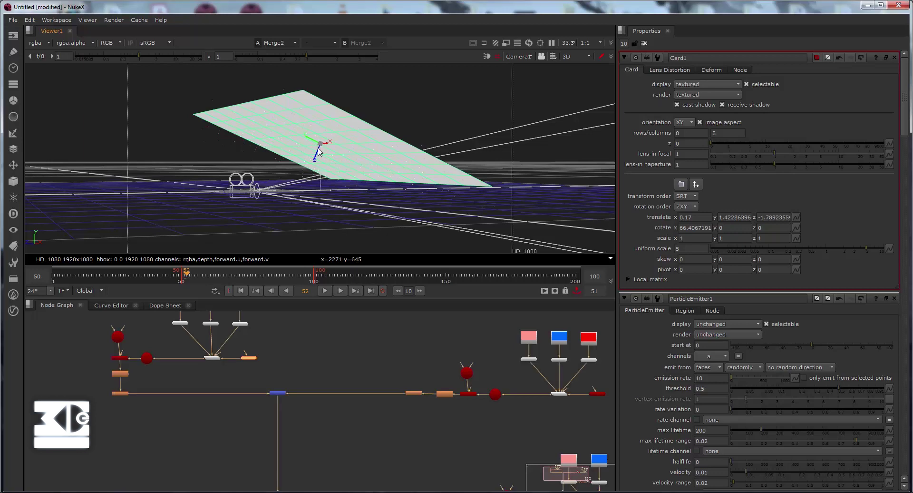
scroll(332, 167, "up", 3)
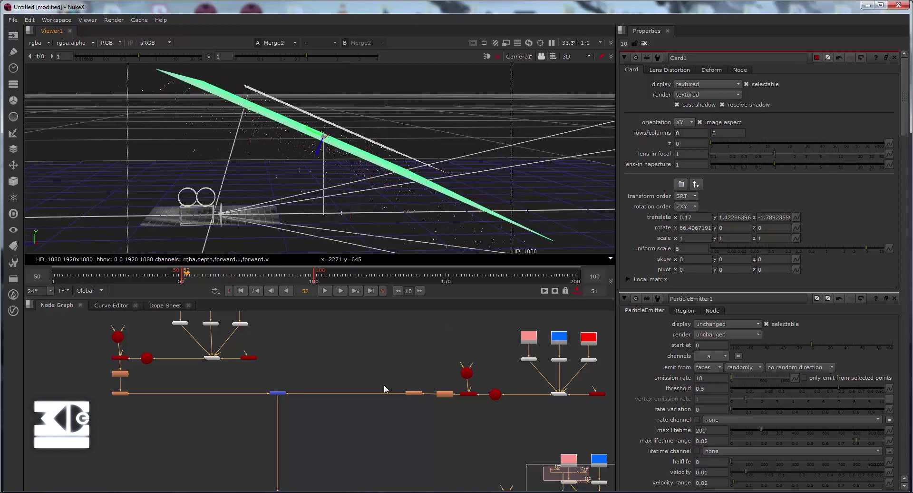
Raise Card2, the second branch's emitter card, along its local z axis to about y 1.32, z -1.74
middle_click_drag(283, 370, 171, 366)
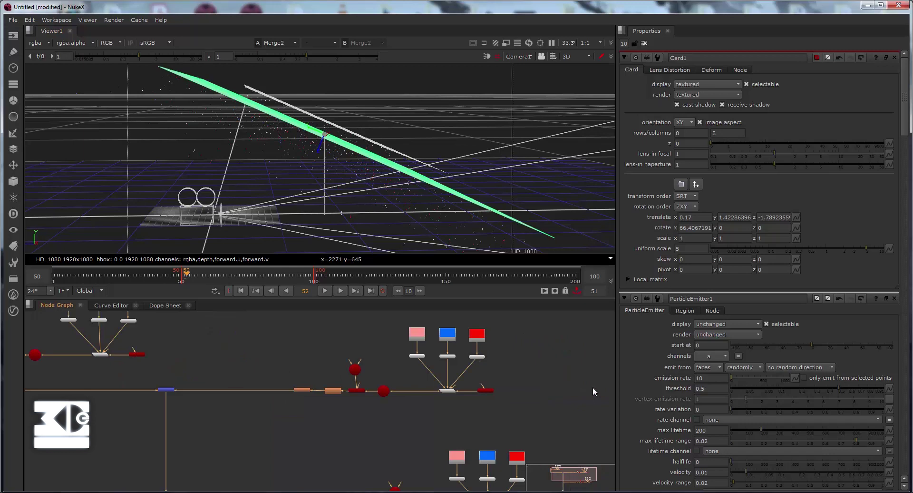
double_click(483, 391)
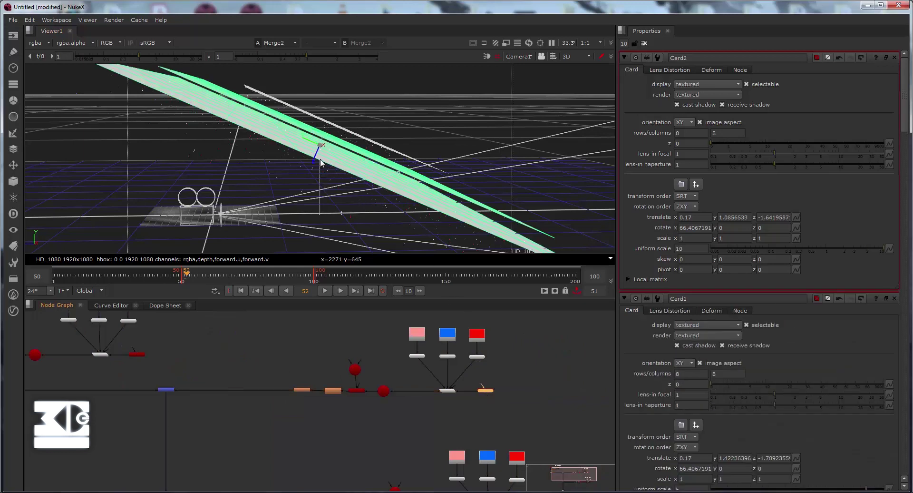
scroll(320, 161, "up", 3)
left_click_drag(295, 224, 322, 169, "ctrl")
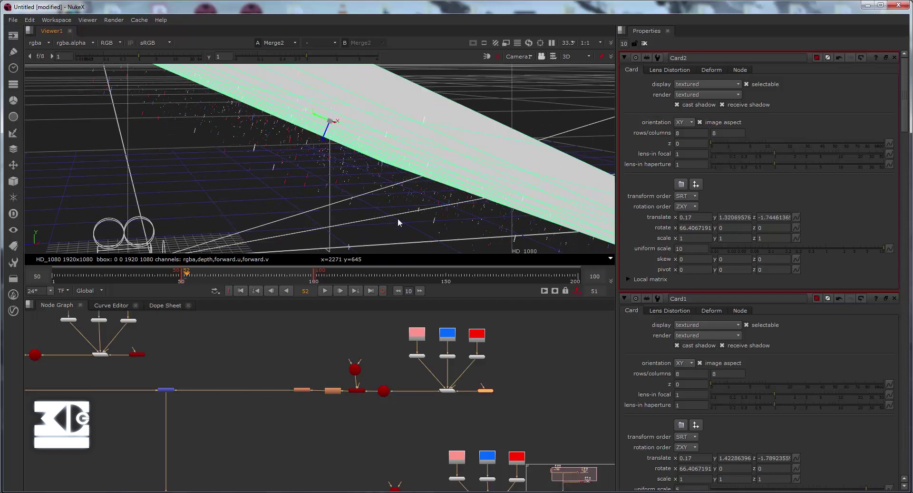
scroll(334, 216, "down", 2)
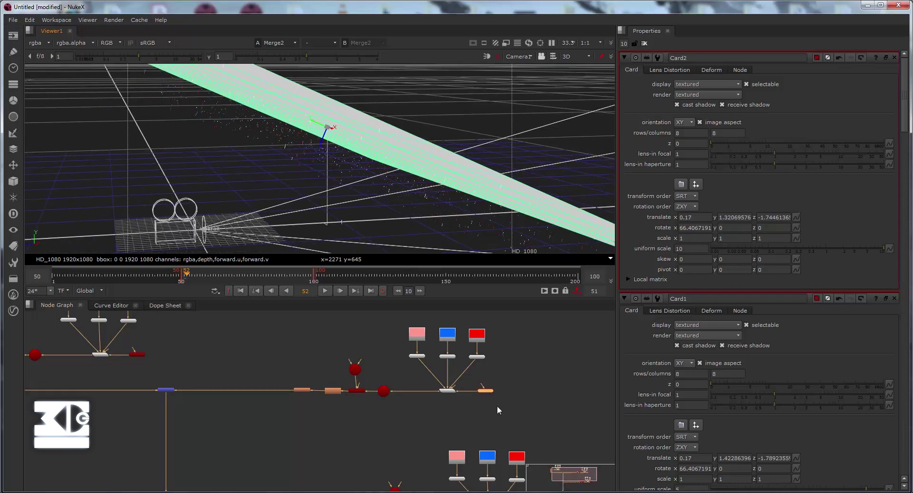
Raise Card3, the third branch's emitter card, along its local z axis to about y 1.46, z -1.80
scroll(523, 440, "down", 1)
middle_click_drag(546, 463, 325, 394)
double_click(300, 434)
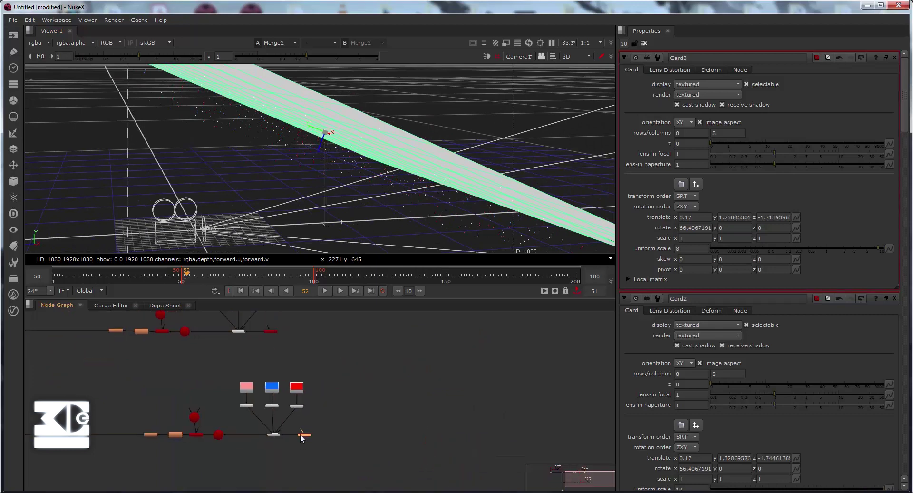
scroll(321, 147, "up", 3)
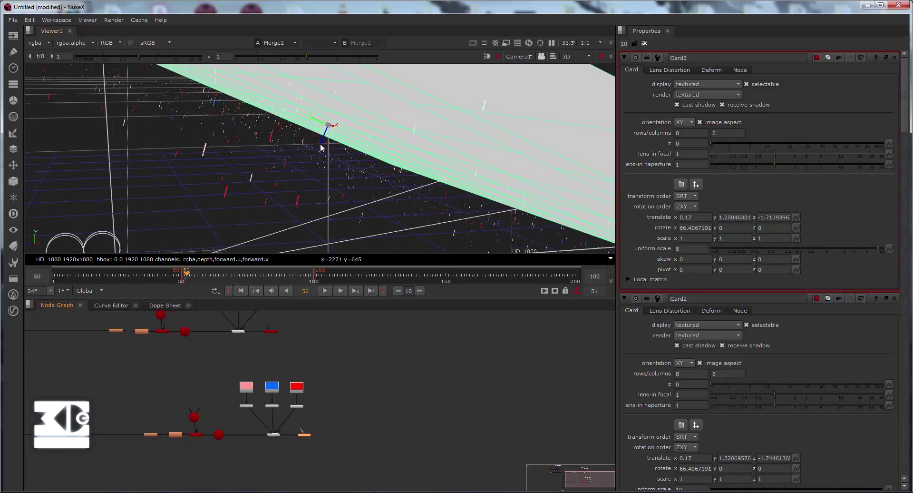
left_click_drag(320, 143, 332, 123)
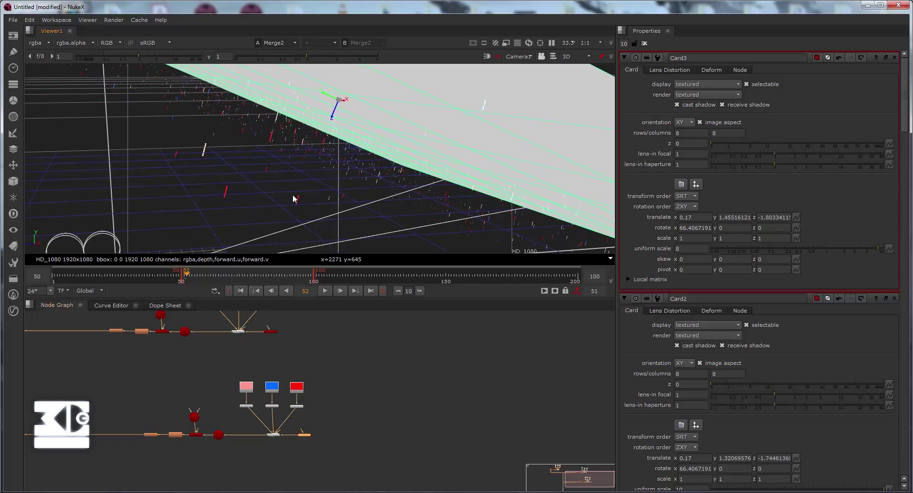
Raise Card3 to about y 1.96, z -2.02 and Card2 to about y 1.91, z -2.00, checking the framing through Camera1
left_click(525, 57)
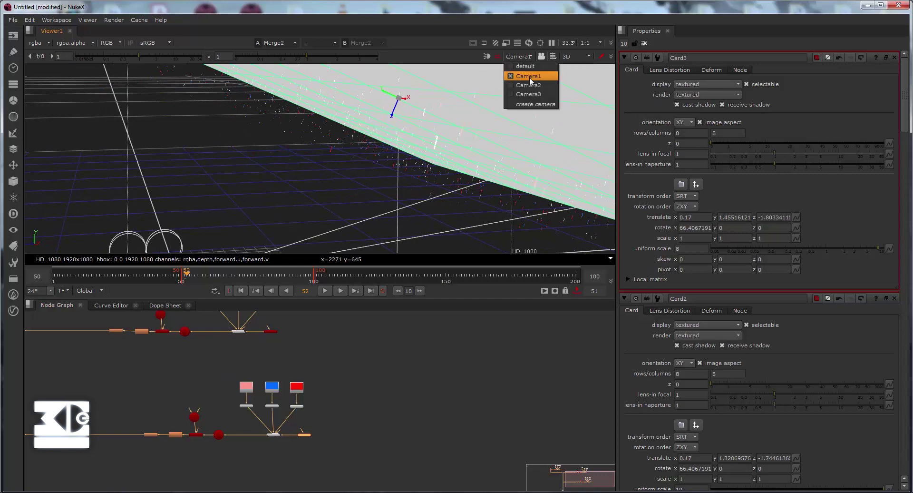
left_click(530, 77)
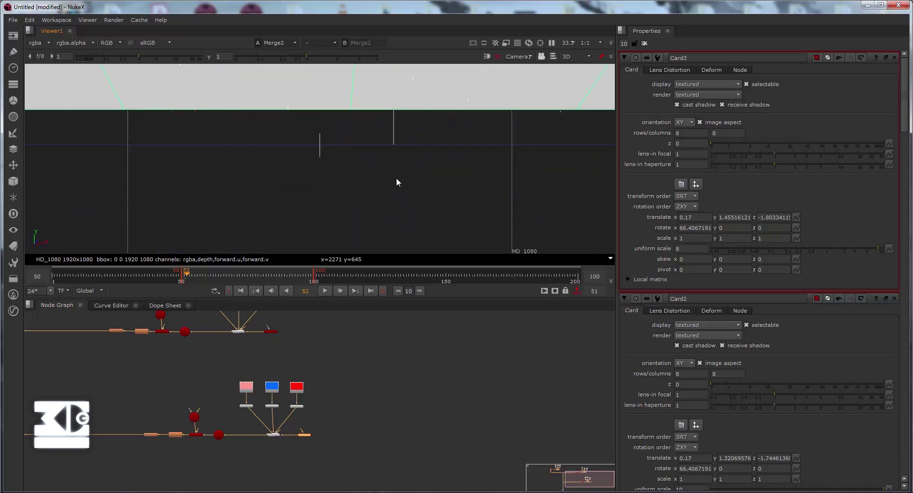
left_click_drag(389, 172, 242, 171, "ctrl")
scroll(360, 162, "down", 8)
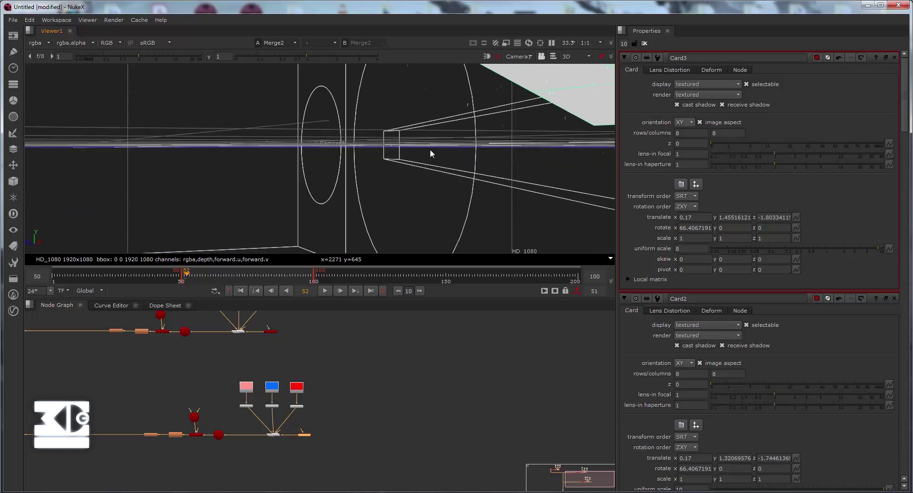
left_click_drag(430, 149, 252, 200, "ctrl")
left_click_drag(391, 139, 232, 293, "ctrl")
scroll(329, 196, "down", 3)
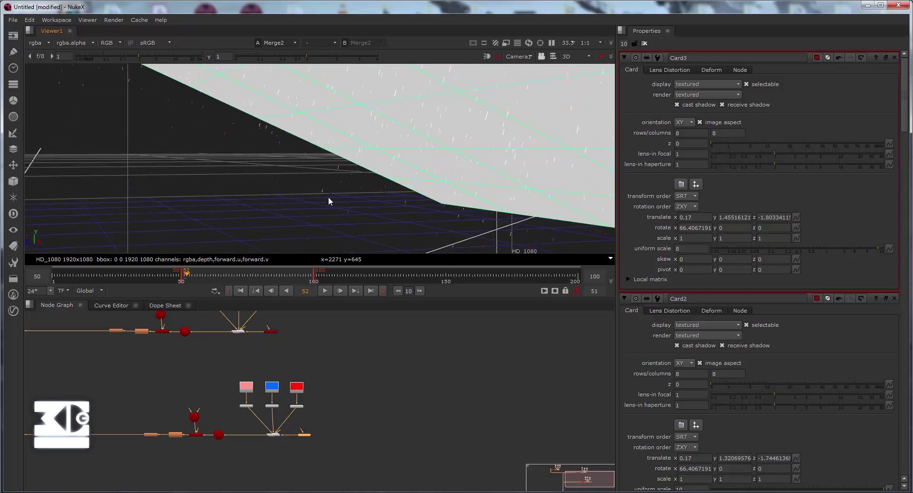
scroll(339, 170, "down", 4)
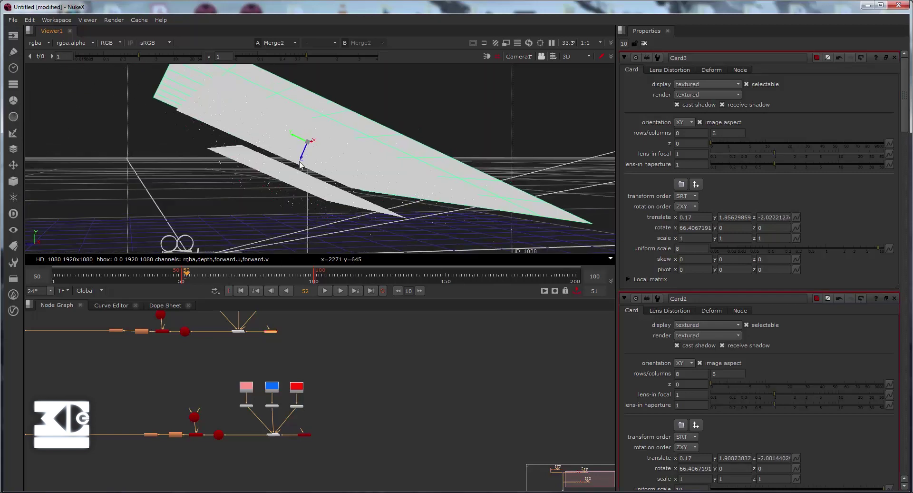
left_click_drag(298, 162, 427, 56)
left_click(521, 56)
left_click(532, 77)
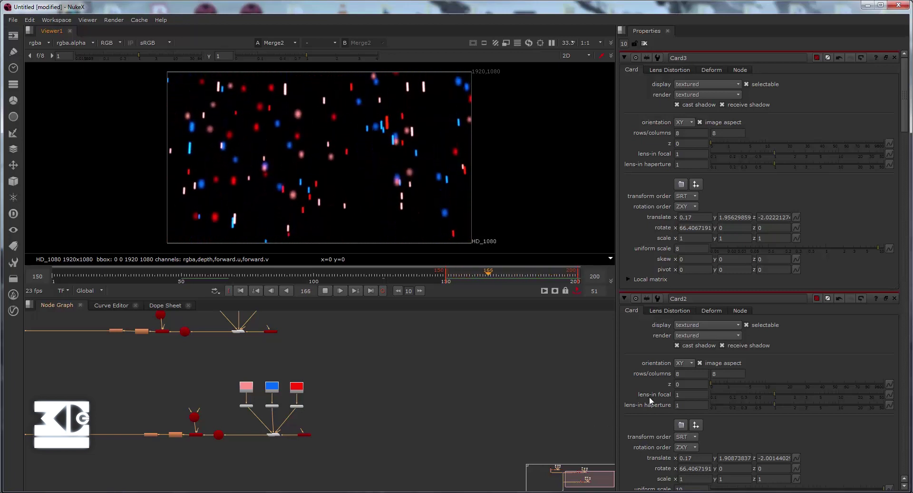
Set the max lifetime range of ParticleEmitter3 in the third branch to 0
double_click(273, 434)
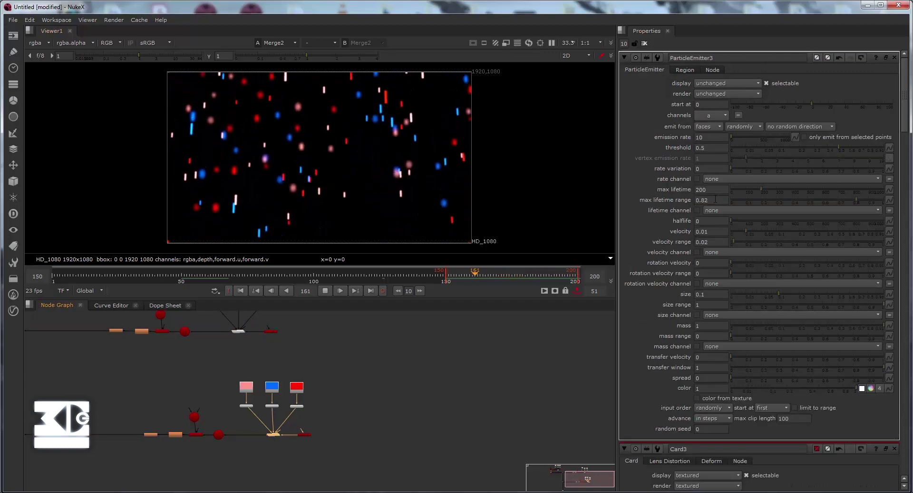
double_click(710, 199)
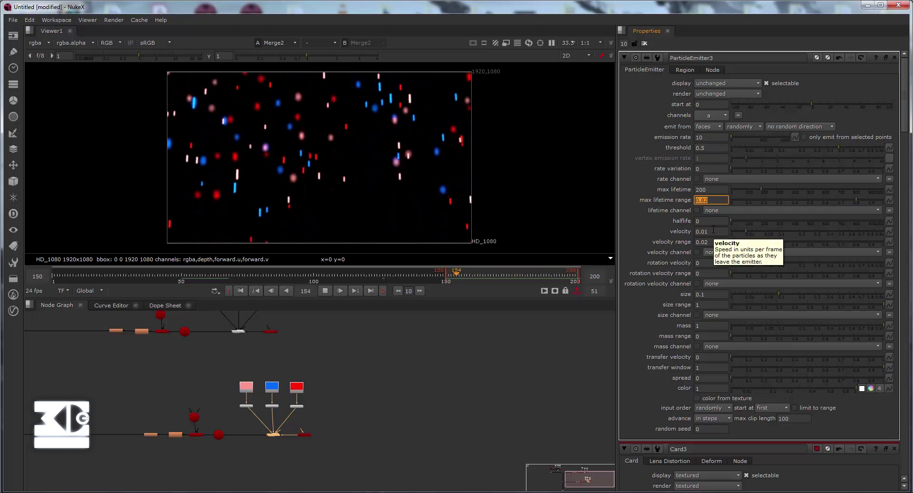
type("0")
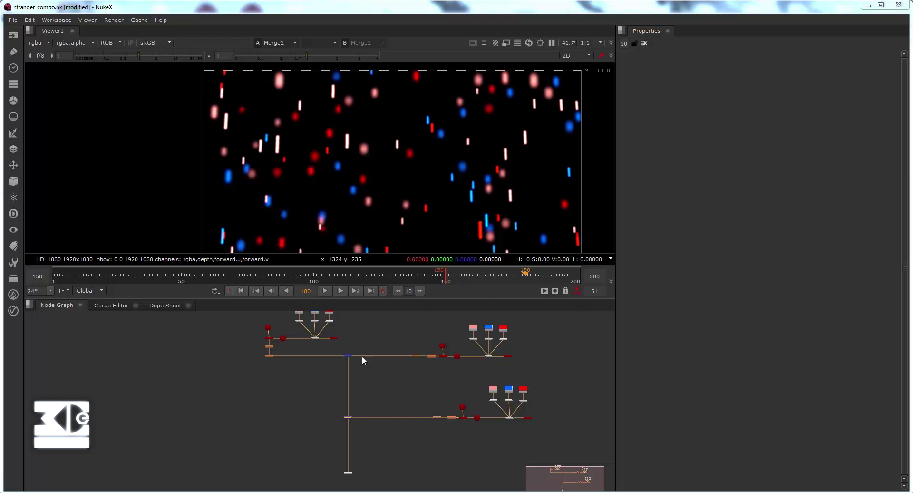
Add a leos_text node and place it unconnected beside Merge2
middle_click_drag(261, 400, 341, 380)
scroll(376, 453, "up", 5)
middle_click_drag(443, 334, 374, 375)
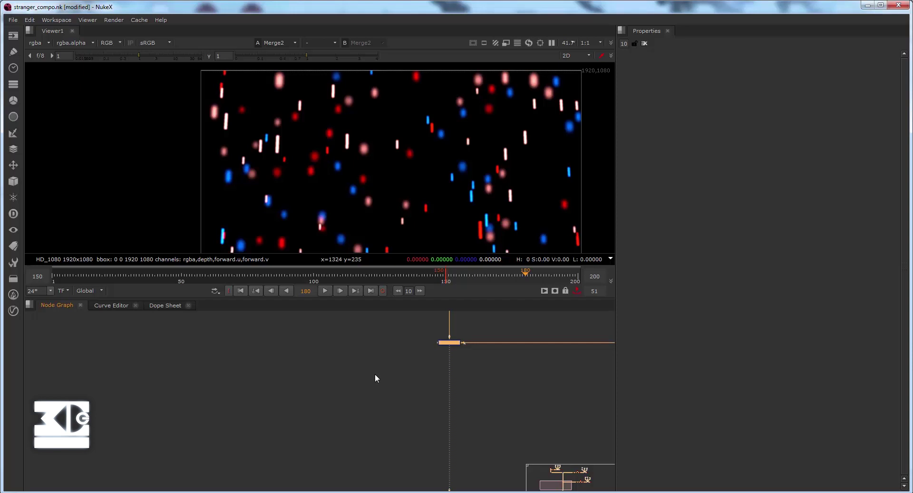
key("Tab")
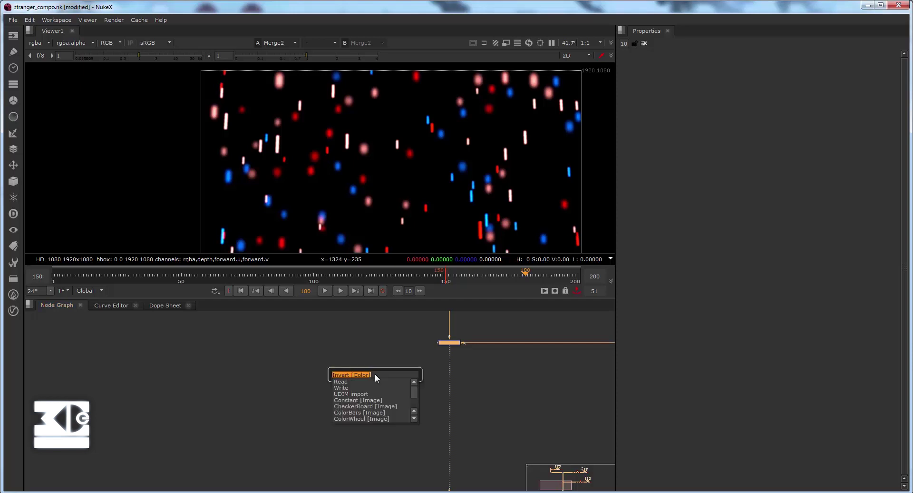
type("leos_text")
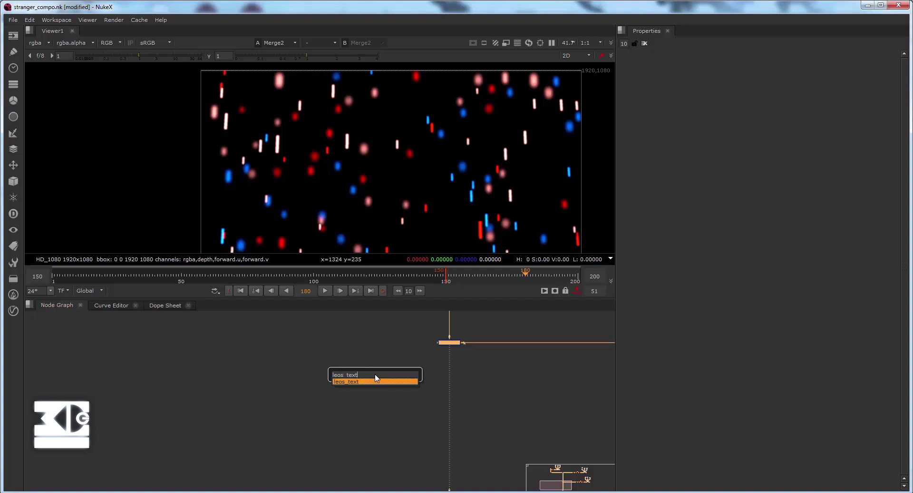
left_click(375, 380)
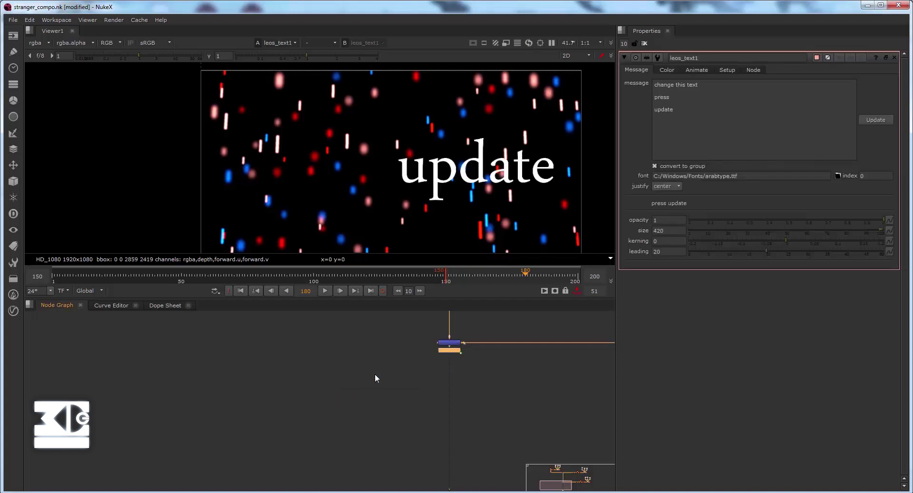
left_click_drag(444, 350, 327, 360)
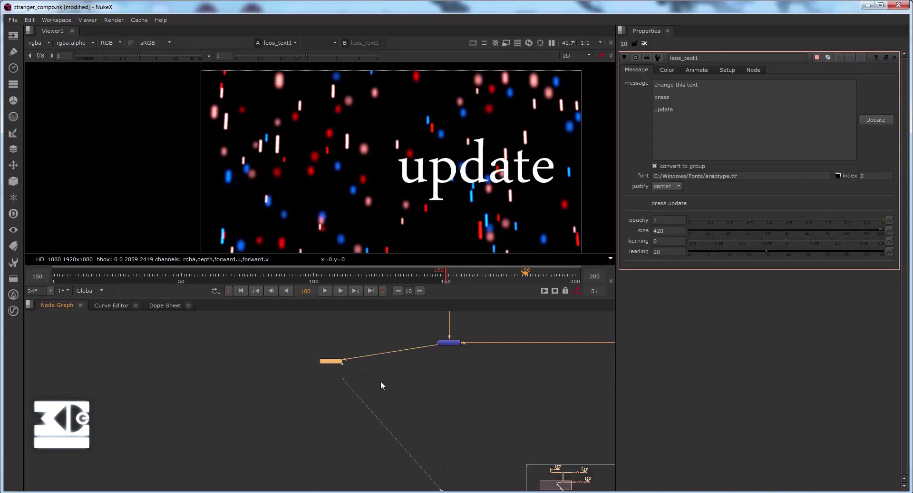
left_click_drag(450, 351, 318, 352)
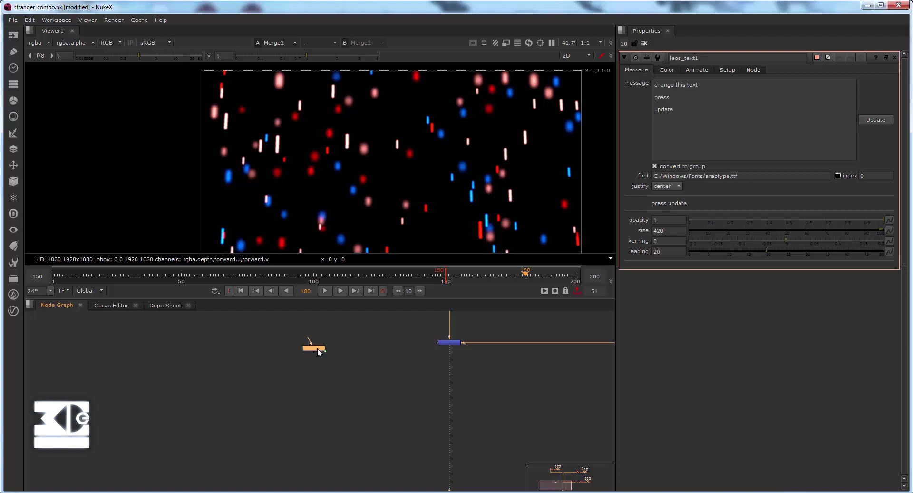
left_click_drag(318, 352, 307, 348)
scroll(306, 345, "up", 5)
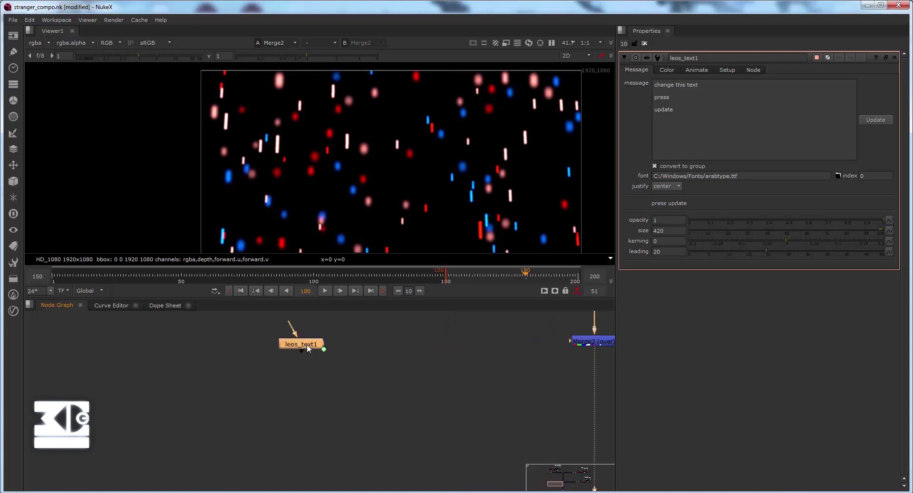
Merge leos_text1 over the particle composite with a new Merge node below Merge2, lining the text node up beside it
middle_click_drag(307, 346, 239, 351)
scroll(240, 351, "down", 4)
left_click(322, 362)
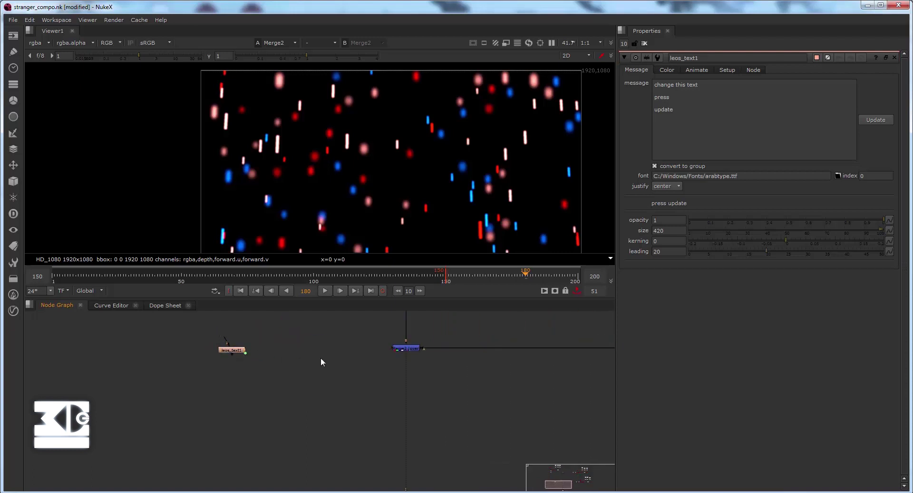
key("m")
left_click_drag(331, 360, 260, 399)
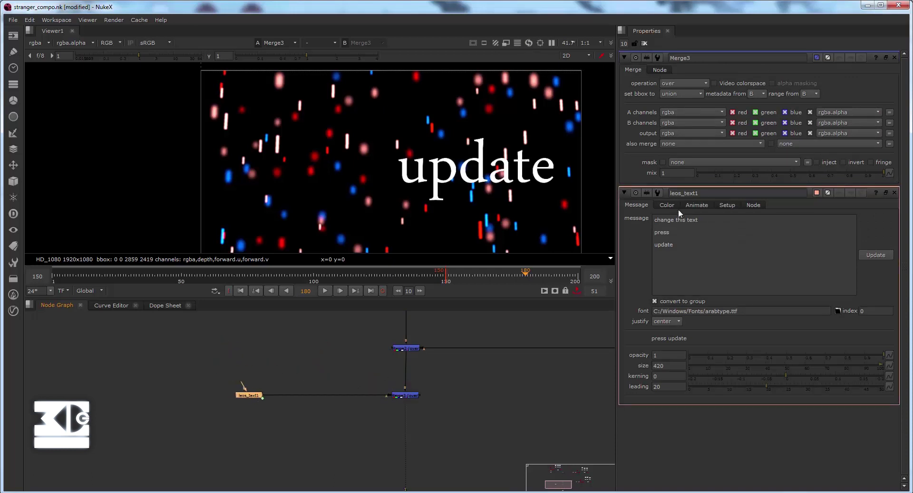
Replace the whole leos_text1 message with STRANGER
left_click_drag(677, 246, 638, 218)
left_click(665, 252)
type("STRANGER")
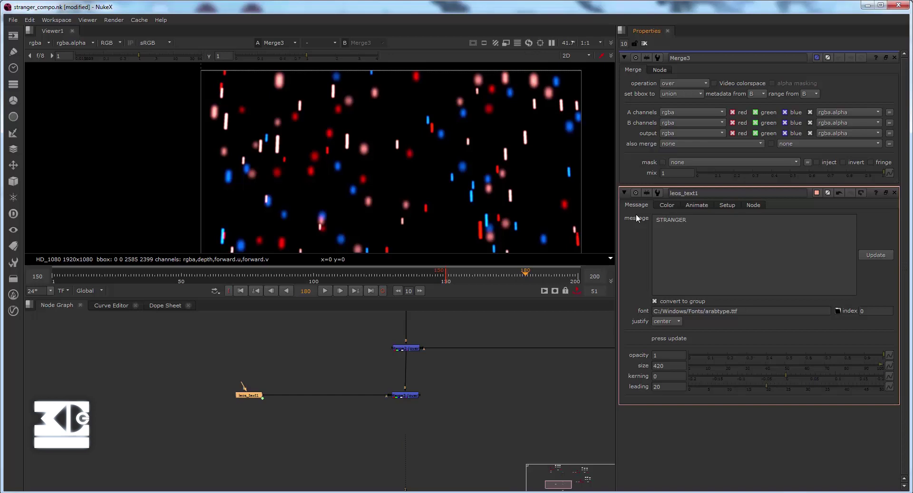
Change the font of leos_text1 to Benguiat Bold.ttf from the Windows Fonts folder
left_click(839, 311)
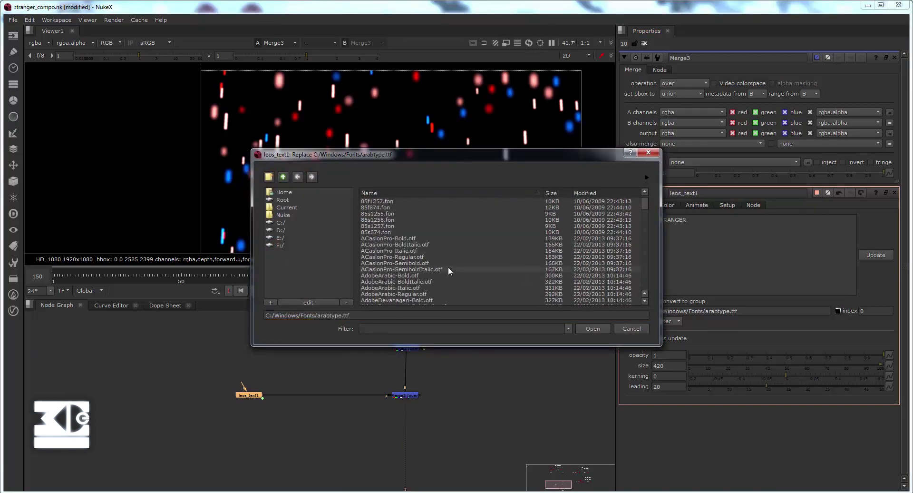
scroll(448, 270, "down", 15)
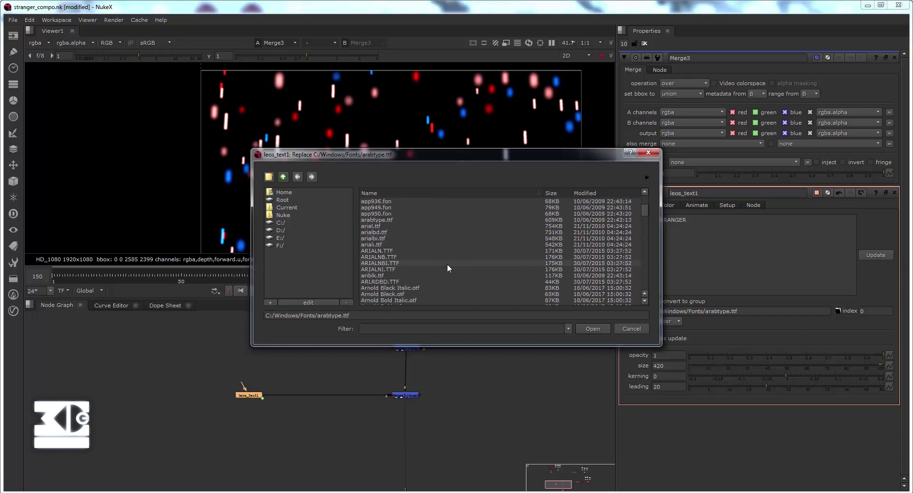
scroll(447, 266, "down", 7)
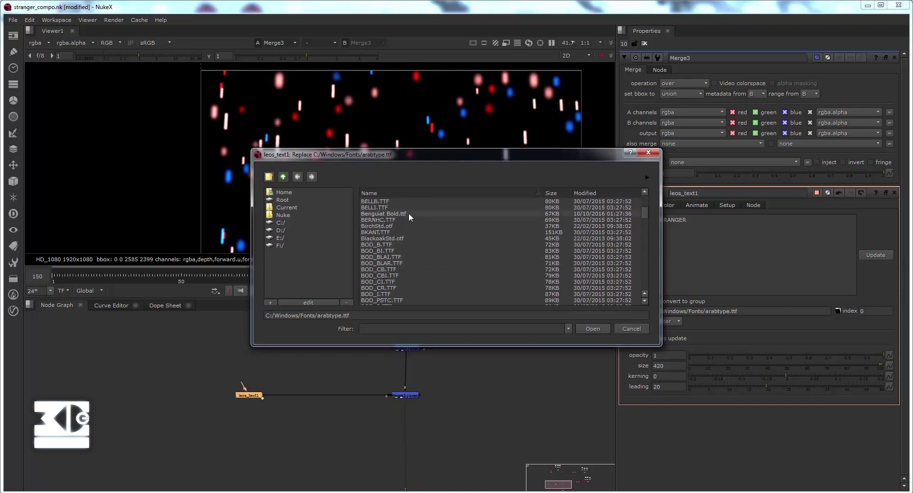
left_click(408, 215)
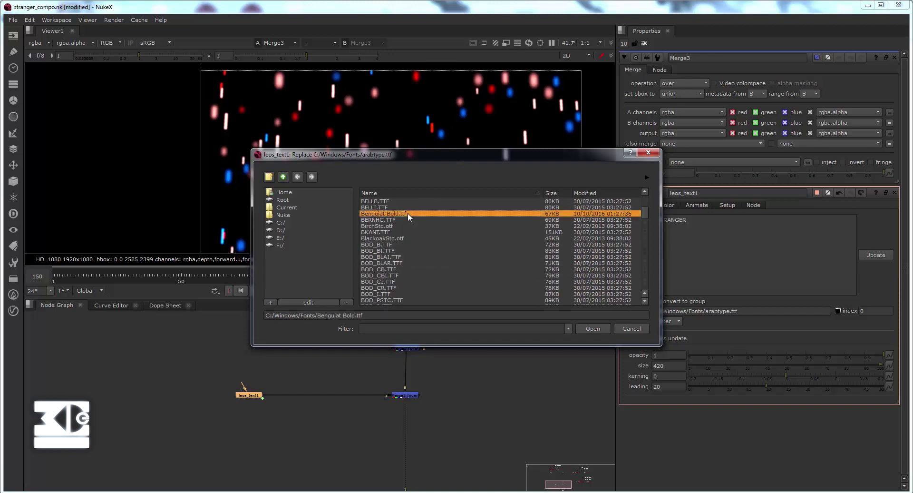
left_click(592, 329)
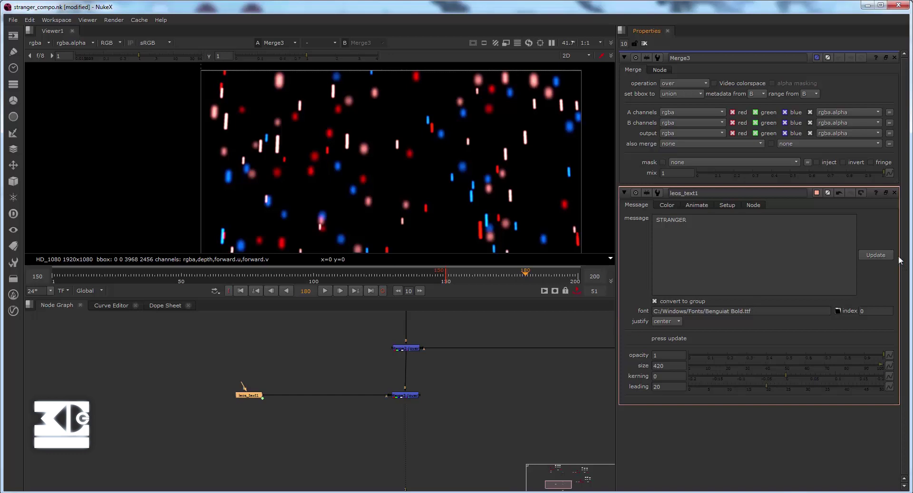
Update the text node to convert it to a group, realign it with its merge, and update it again
left_click(876, 255)
left_click(457, 263)
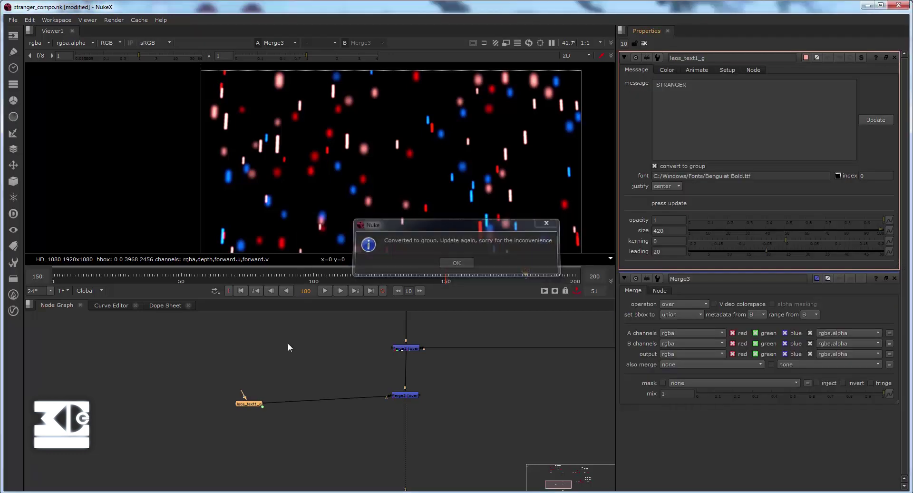
left_click_drag(243, 407, 242, 394)
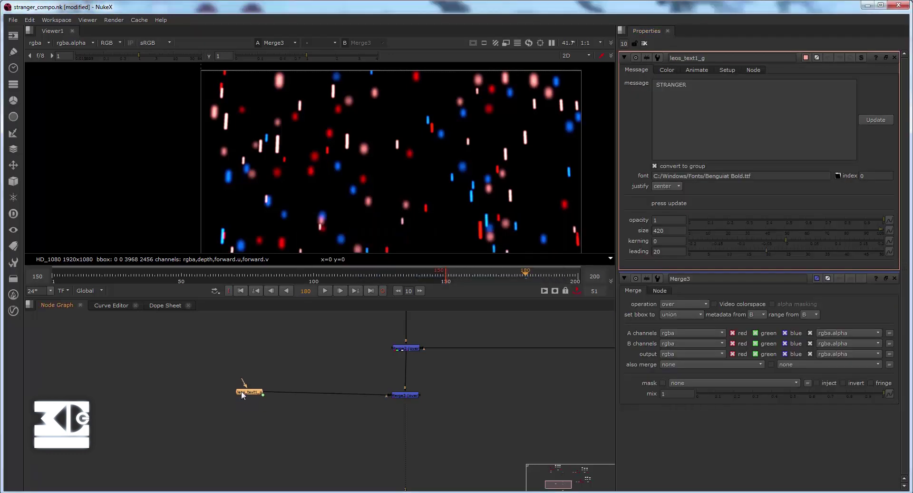
left_click(880, 120)
Set both the size and the leading of the STRANGER text to 150
double_click(660, 230)
type("150")
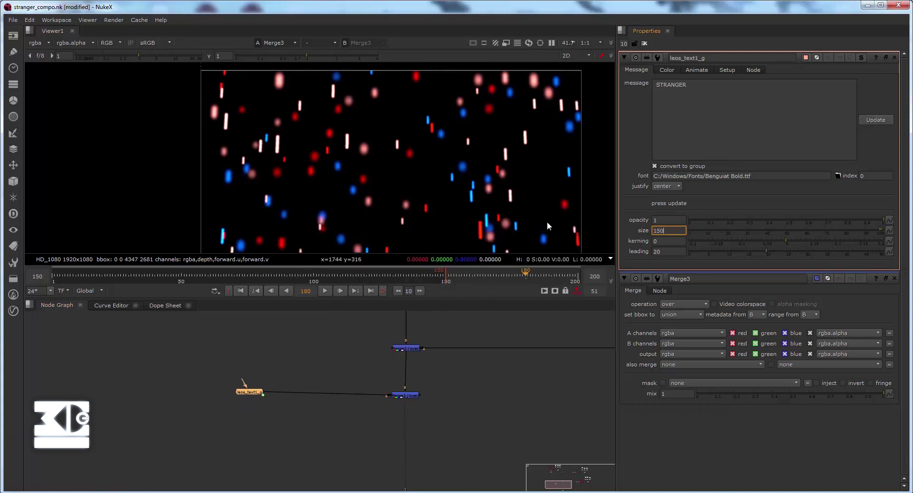
double_click(666, 251)
type("15")
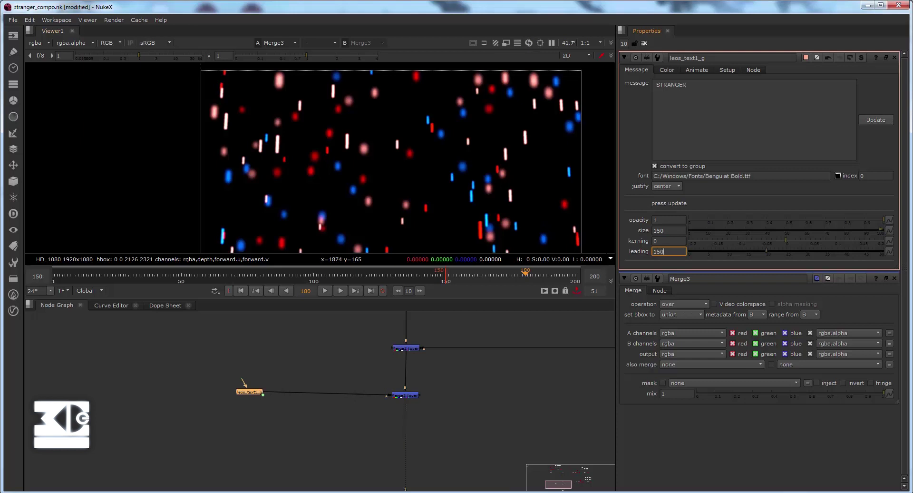
key("Return")
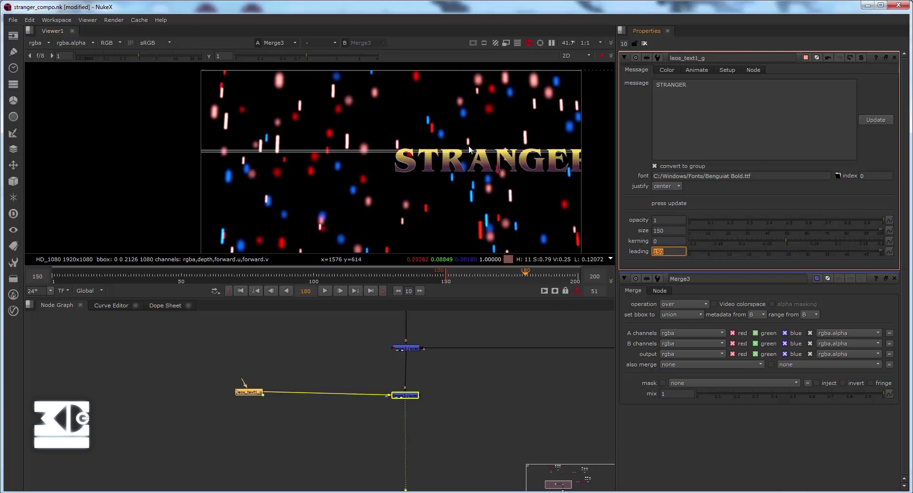
middle_click_drag(468, 150, 316, 146)
middle_click_drag(397, 145, 449, 142)
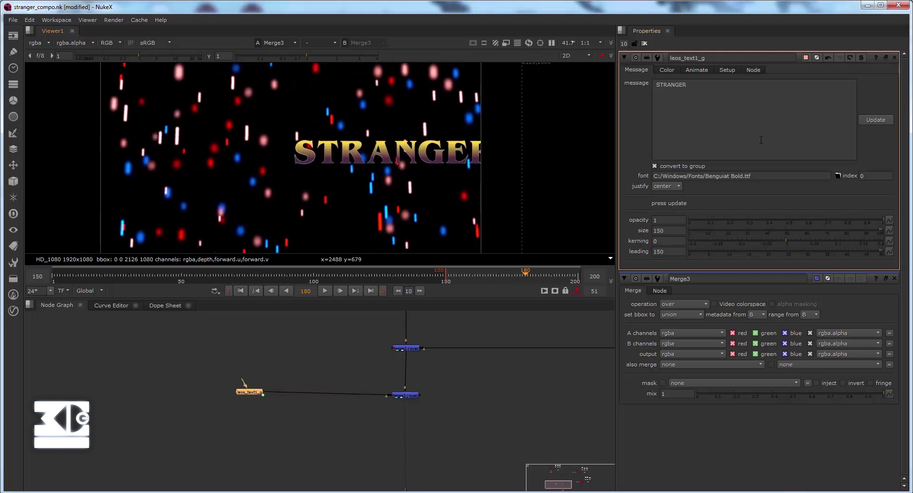
Set the STRANGER text's base color to black, with red, green and blue all at 0
left_click(666, 70)
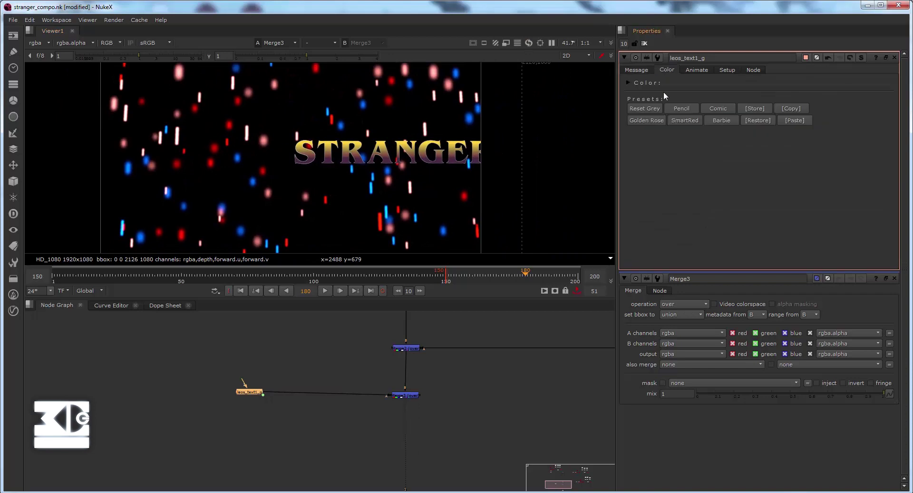
left_click(629, 84)
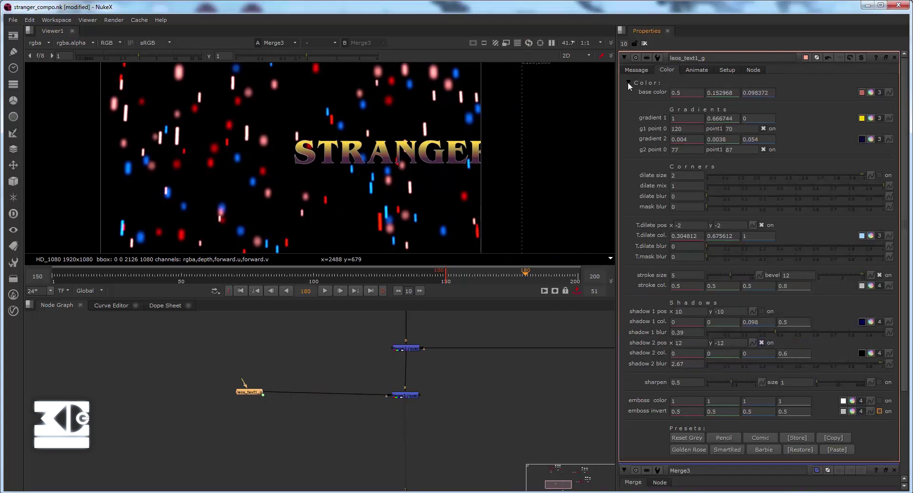
left_click(871, 92)
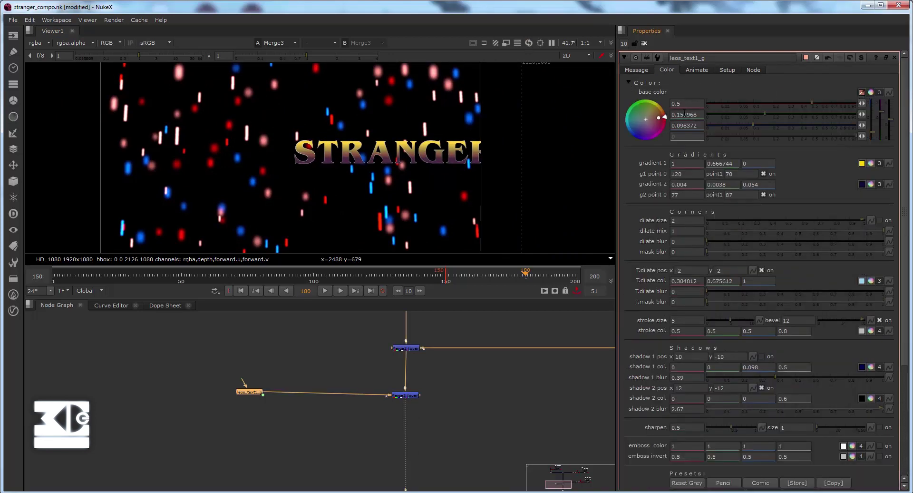
left_click(686, 114)
type("0")
key("Tab")
type("0")
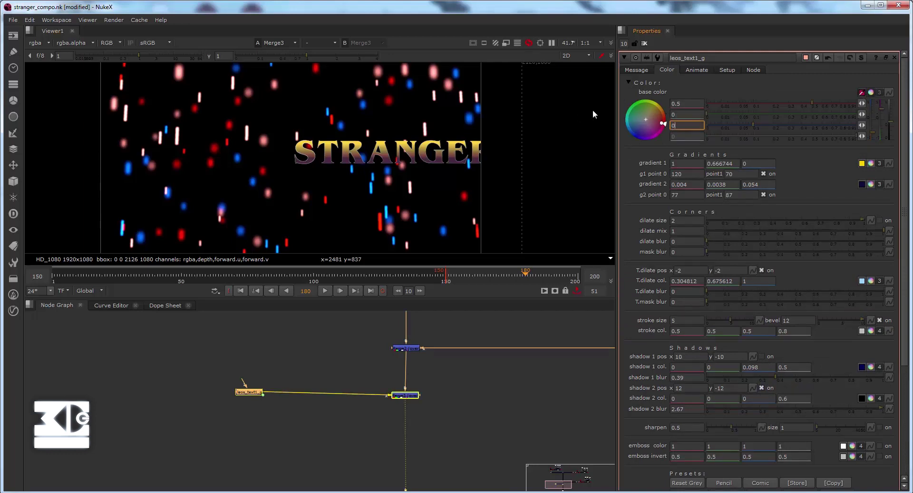
left_click(681, 103)
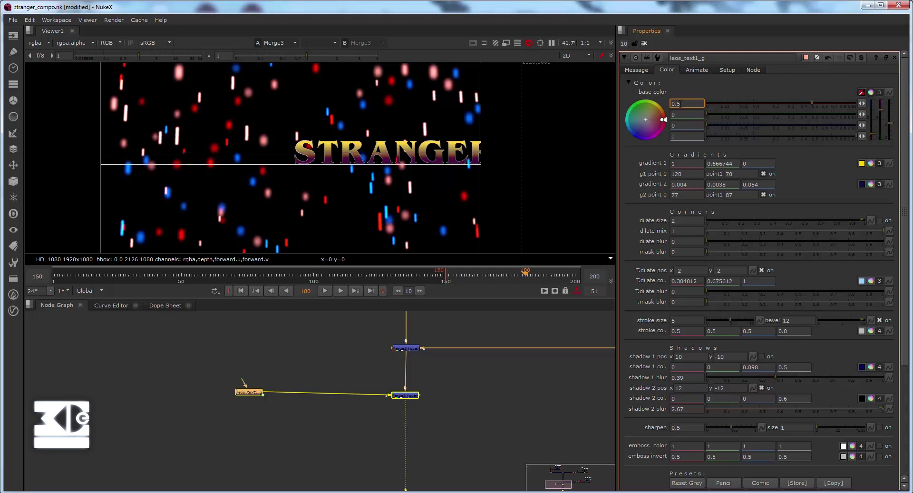
type("0")
key("Return")
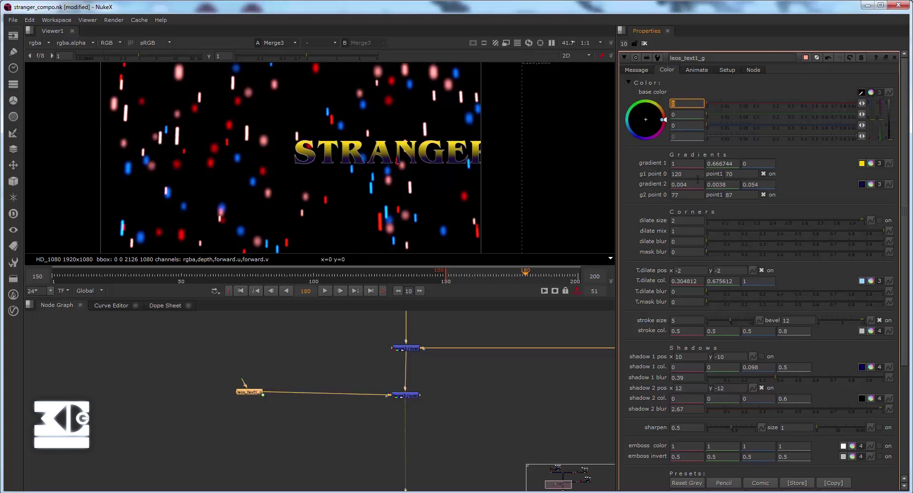
Turn off both text gradients and set the corner dilate size to 5
left_click(763, 174)
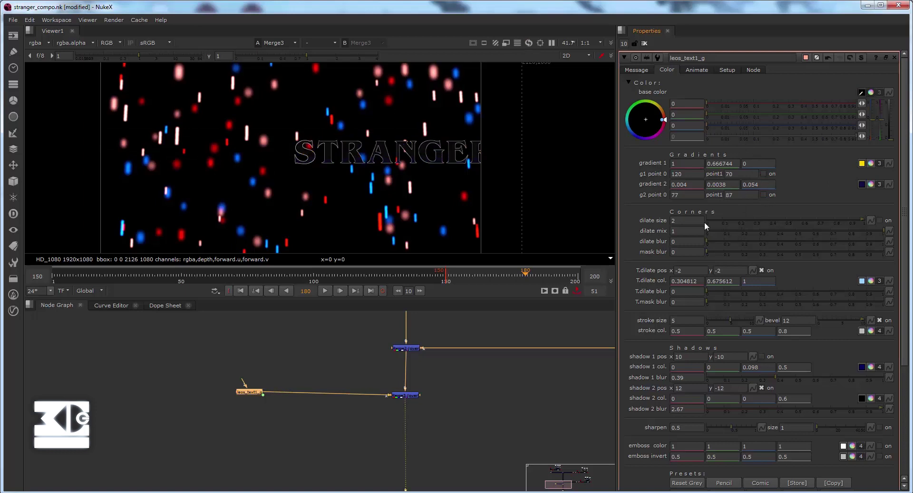
left_click(695, 223)
type("25")
key("BackSpace")
key("BackSpace")
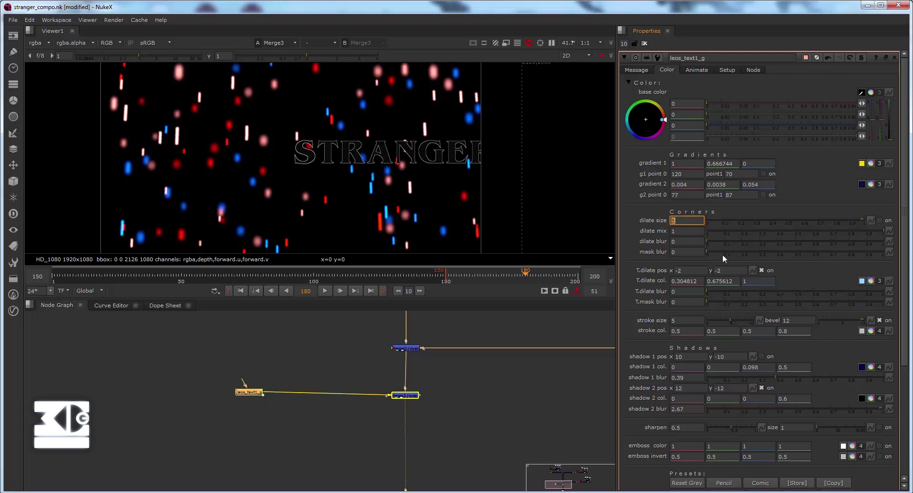
key("Return")
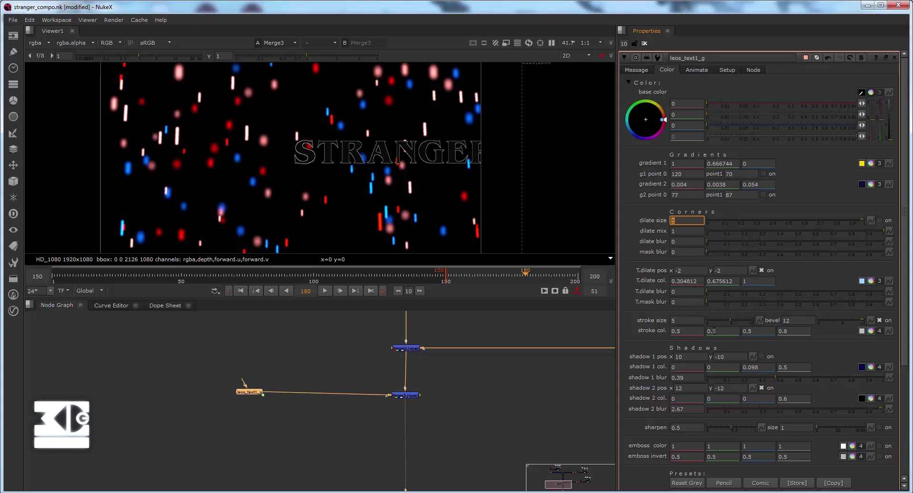
Set the stroke size of the STRANGER text to 10
left_click(685, 320)
type("10")
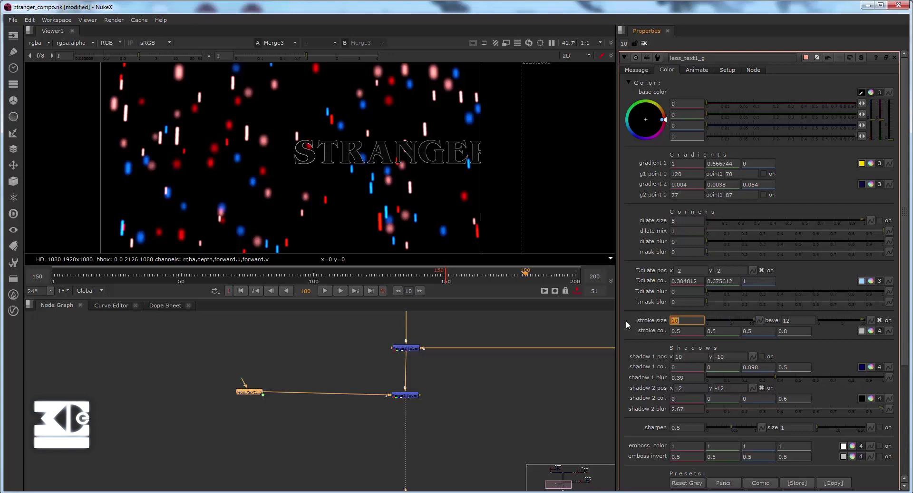
key("Return")
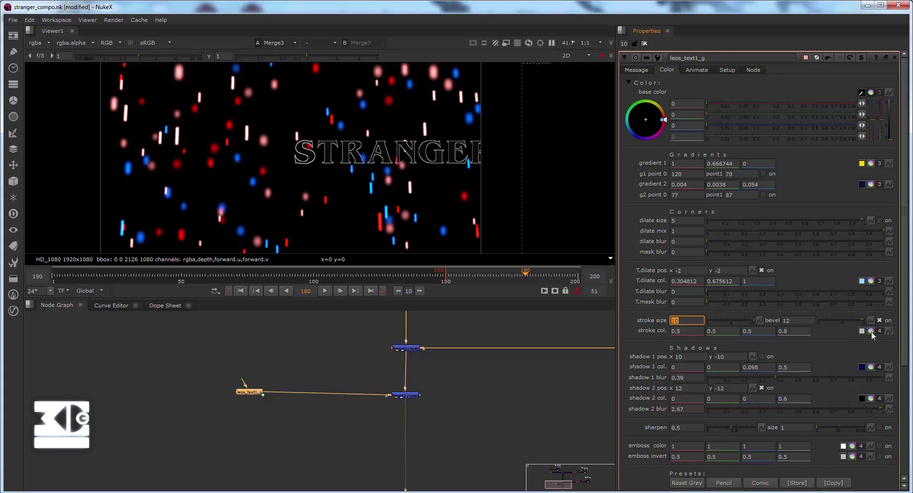
Make the text's stroke color red by setting its green and blue channels to 0
left_click(874, 335)
double_click(688, 352)
type("0")
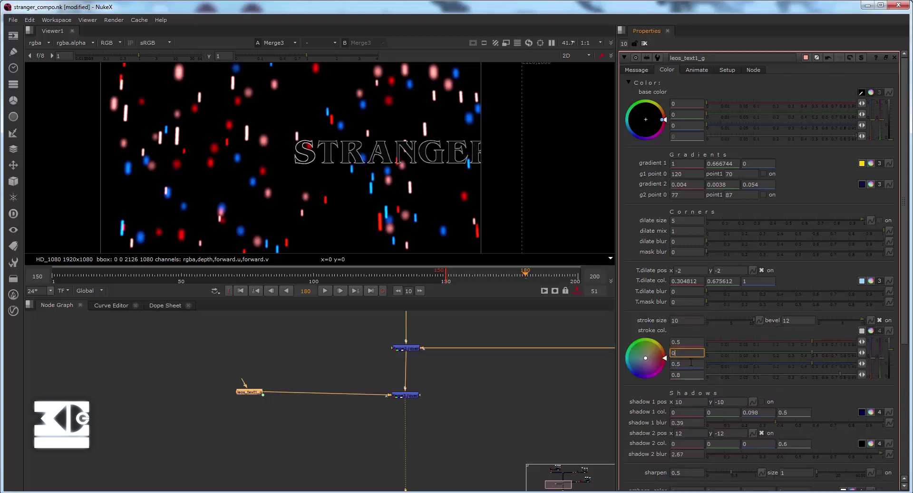
key("Tab")
type("0")
key("Return")
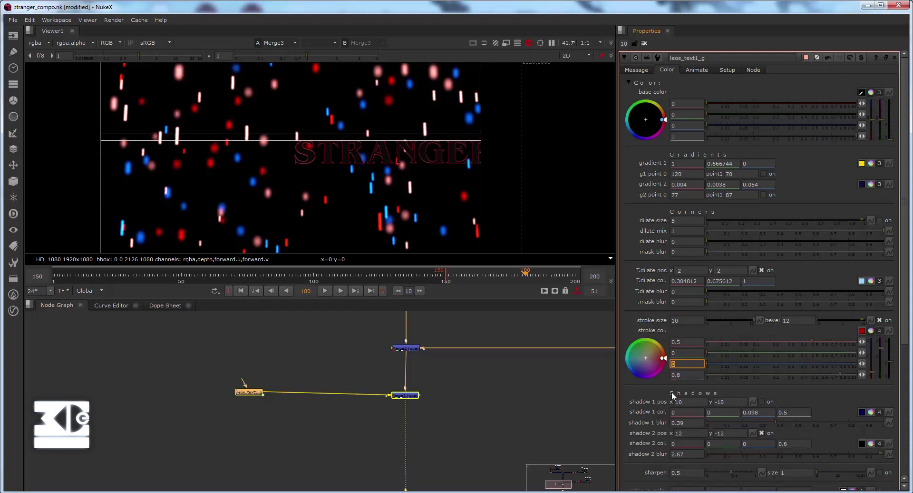
scroll(672, 395, "down", 3)
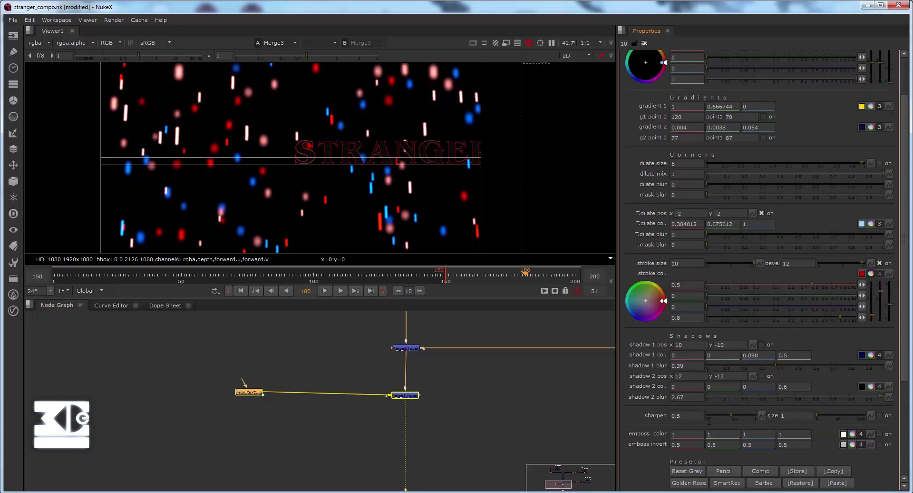
Change the operation of the Merge node that joins the STRANGER text to the particles to screen
scroll(751, 414, "down", 3)
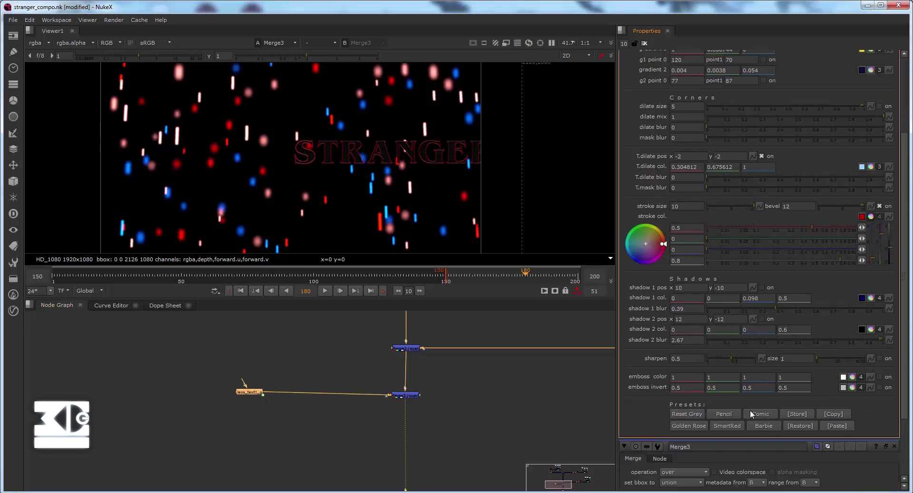
scroll(579, 388, "up", 7)
scroll(451, 343, "down", 4)
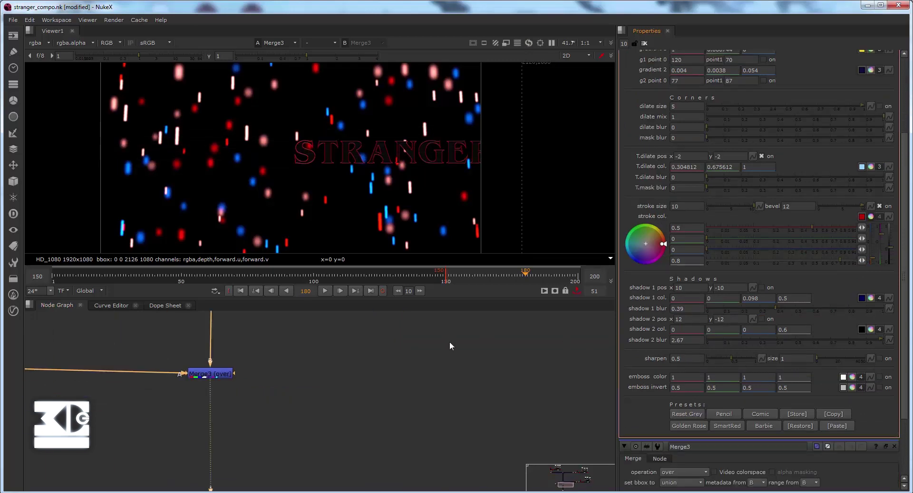
scroll(450, 346, "down", 2)
middle_click_drag(484, 363, 637, 378)
left_click_drag(250, 378, 251, 382)
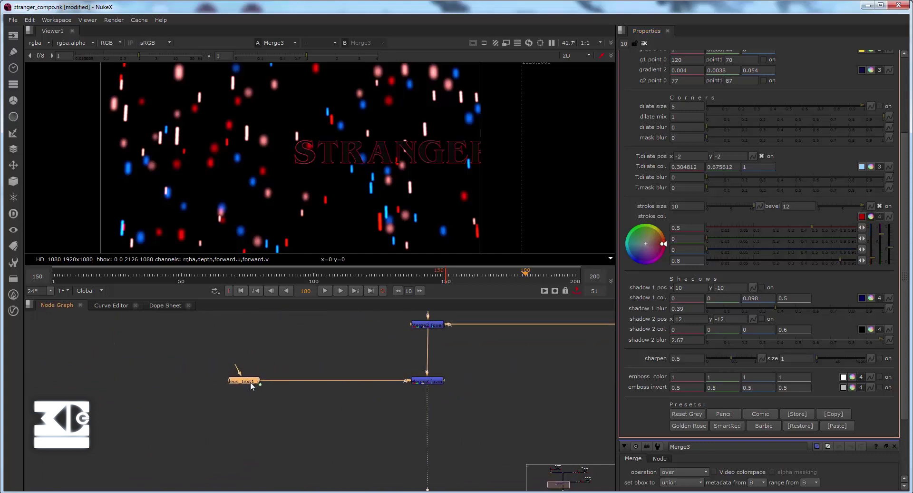
left_click(418, 388)
double_click(422, 381)
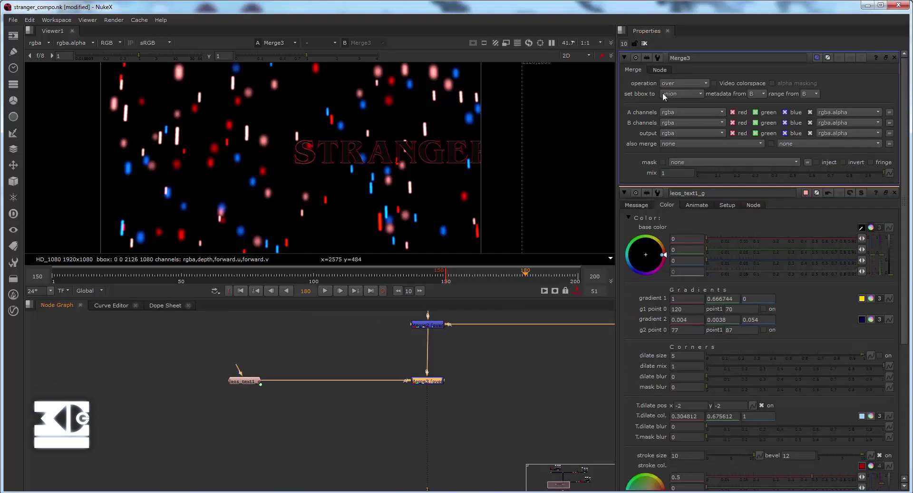
left_click(683, 83)
left_click(685, 232)
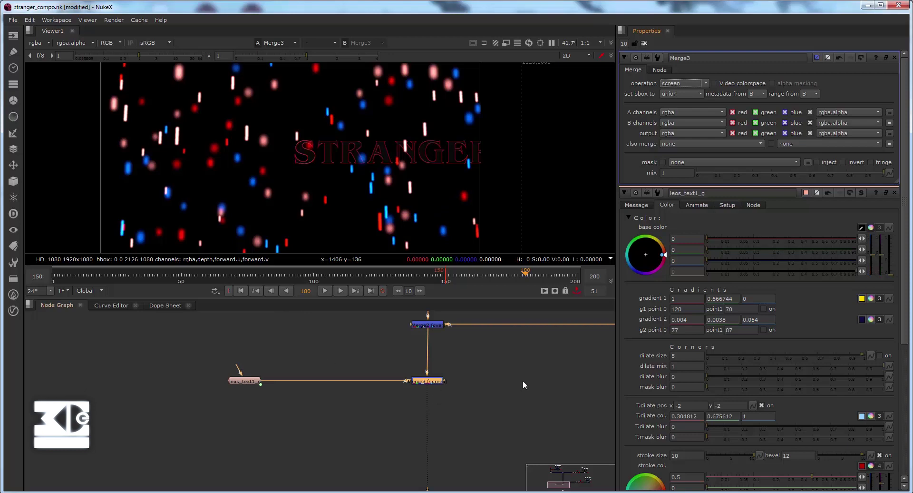
Add a Glow node and insert it between the STRANGER text node and the Merge node
left_click(314, 428)
key("Tab")
type("glo")
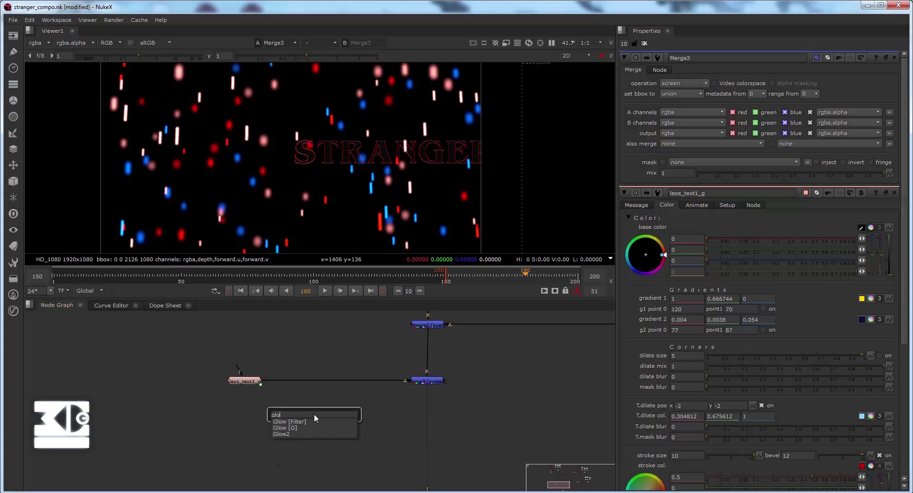
key("Return")
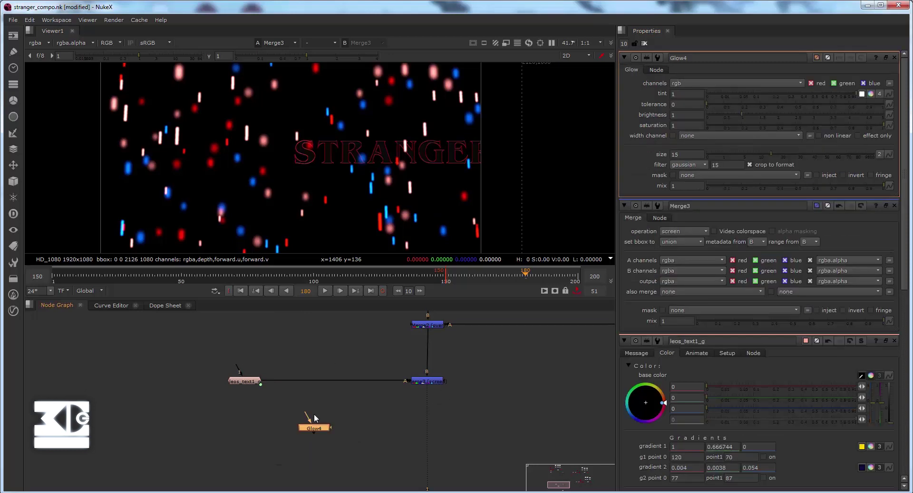
left_click_drag(310, 427, 303, 384)
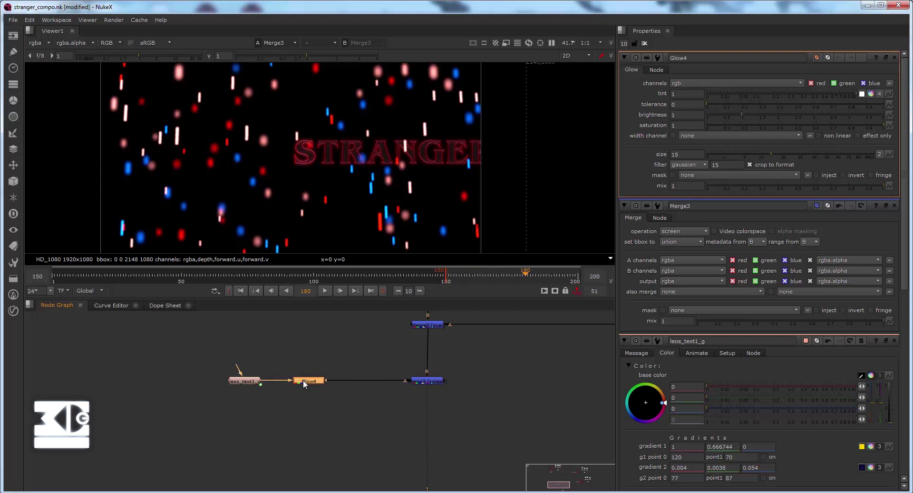
Set the text glow's brightness to 1.3
left_click(677, 114)
left_click_drag(672, 115, 615, 118)
type("1.3")
key("Return")
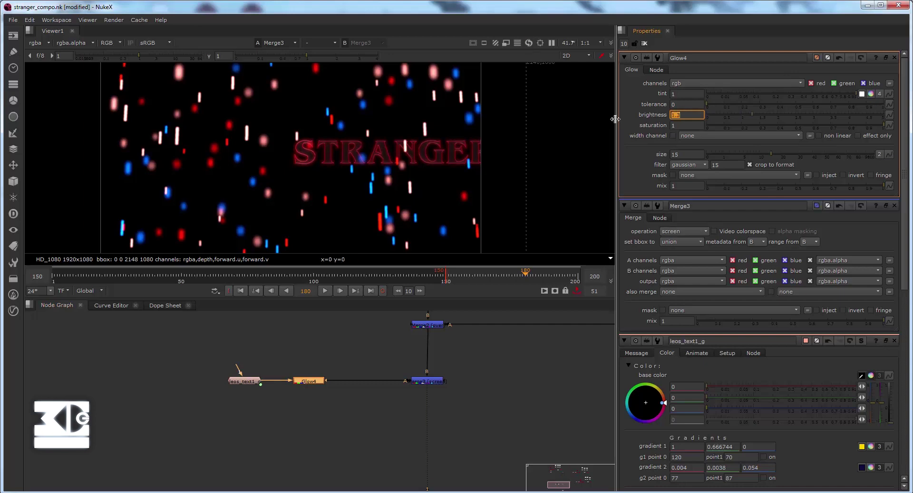
Add a ColorCorrect node after the text's Glow node and space out the text branch before the Merge node
left_click(328, 428)
key("Tab")
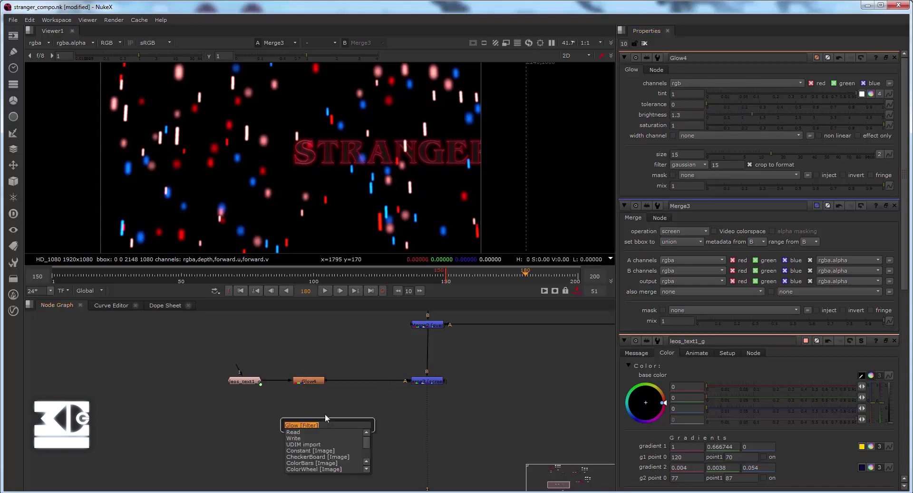
type("colo")
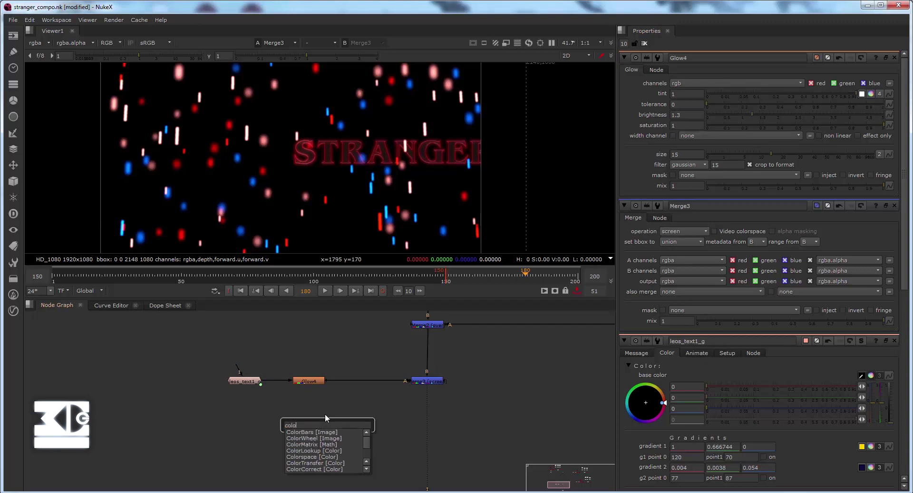
type("rco")
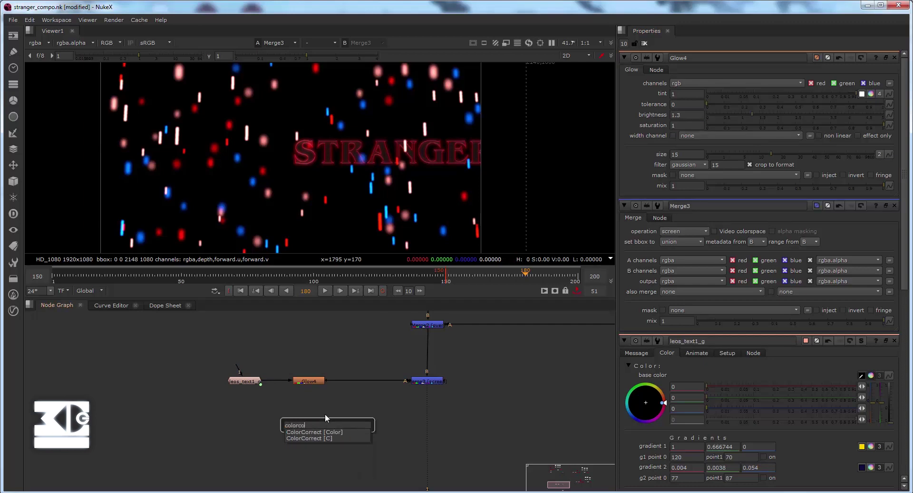
key("Return")
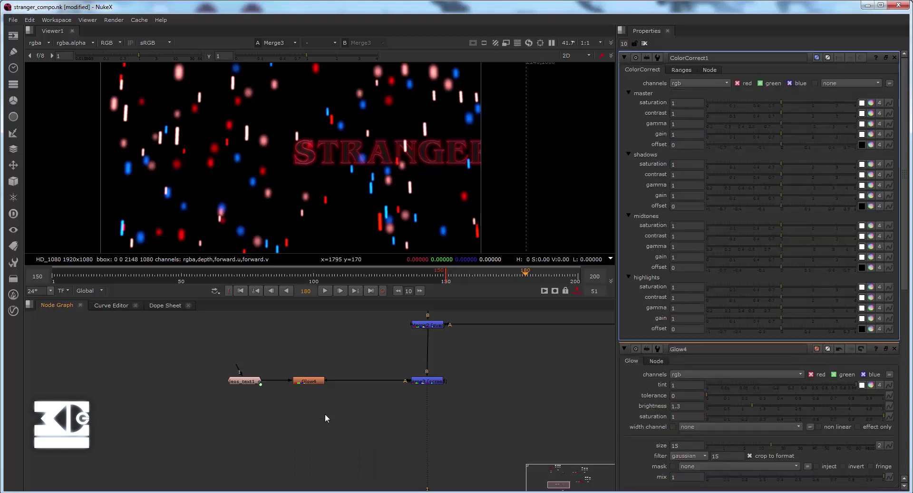
left_click_drag(324, 425, 343, 381)
left_click_drag(204, 364, 246, 384)
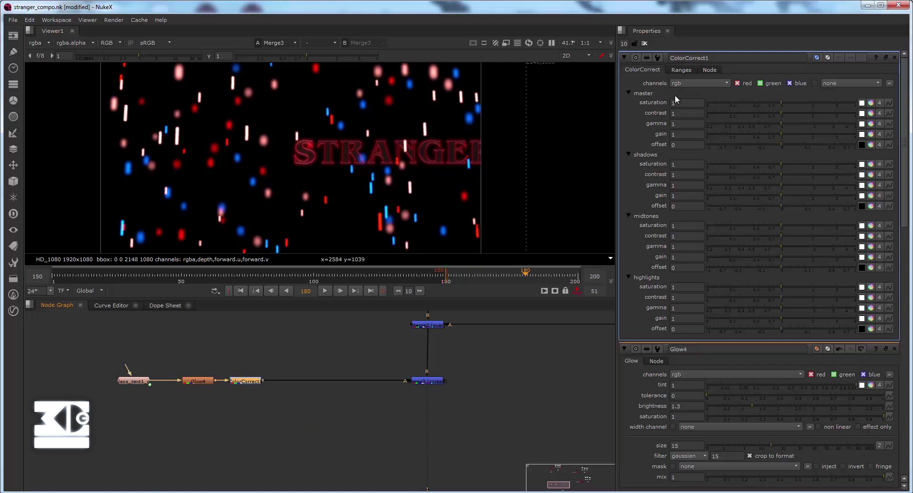
Set the master saturation of the text's color correction to 1.2
left_click(685, 102)
type("1.2")
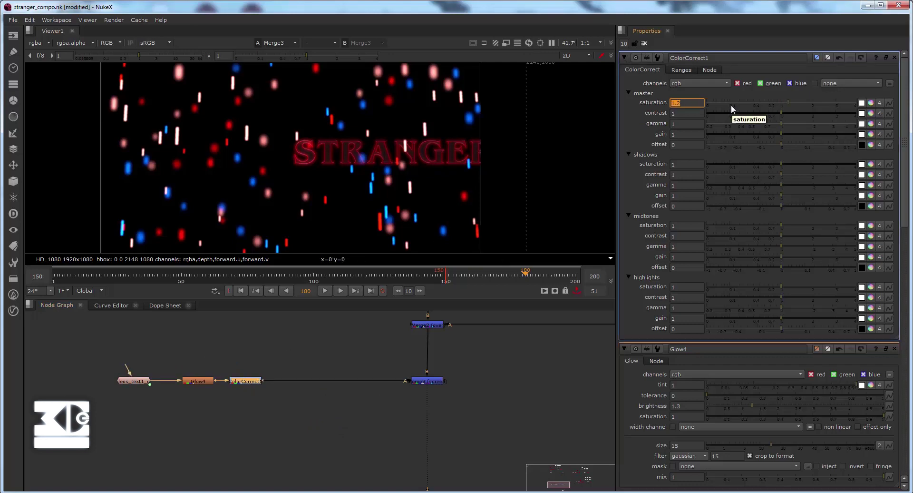
key("Return")
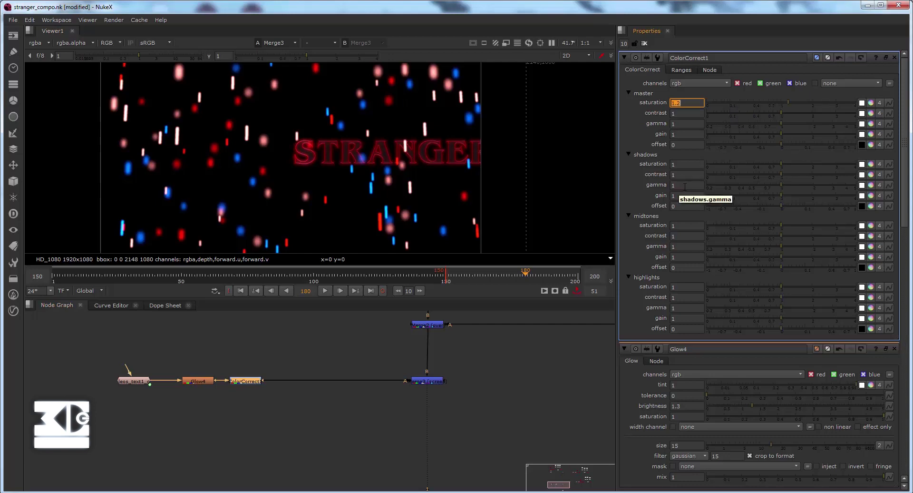
Split the master gamma into channels with green 0.95 and blue 0.86, and set the master gain to 1.32
left_click(871, 123)
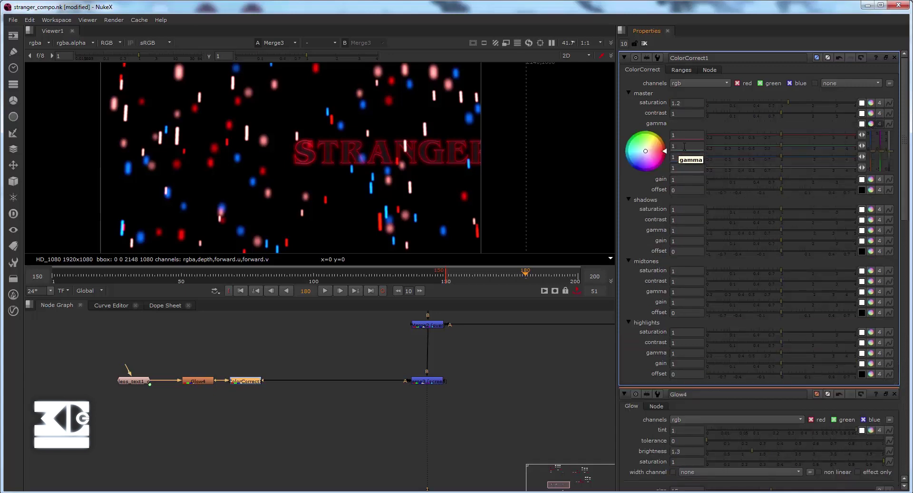
left_click(684, 146)
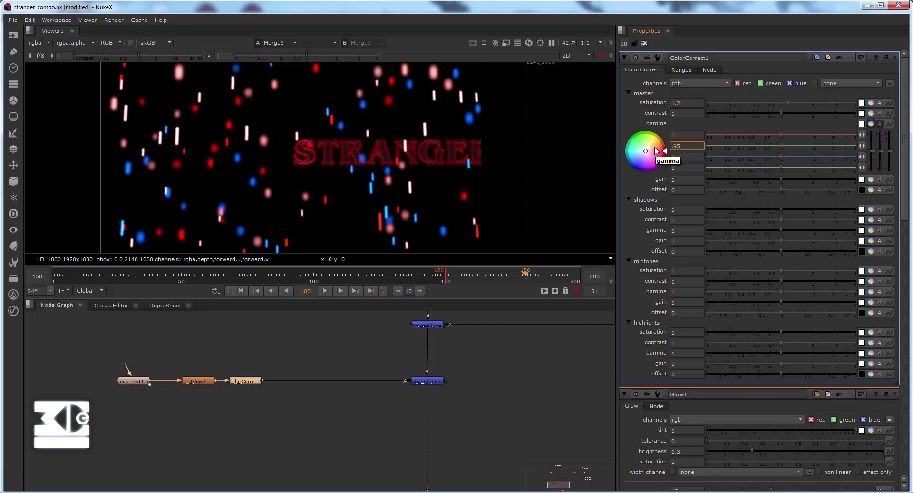
key("Tab")
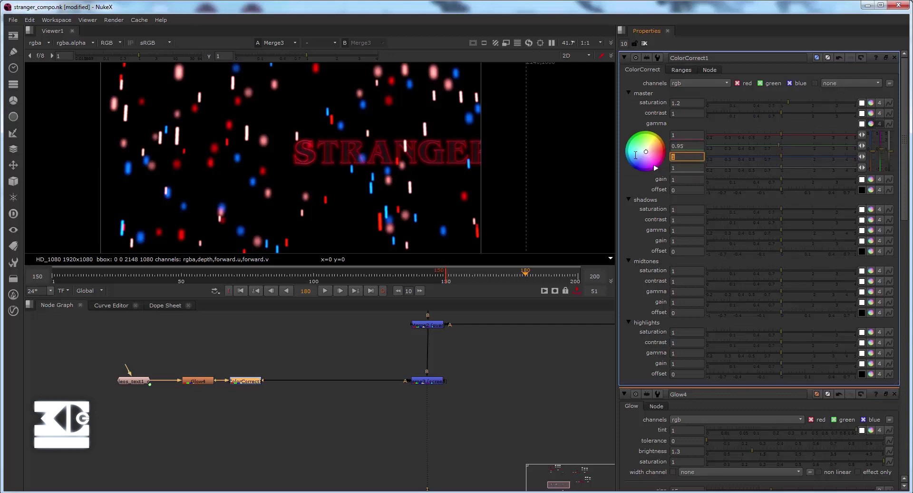
type(".86")
key("Tab")
type("1.32")
key("Return")
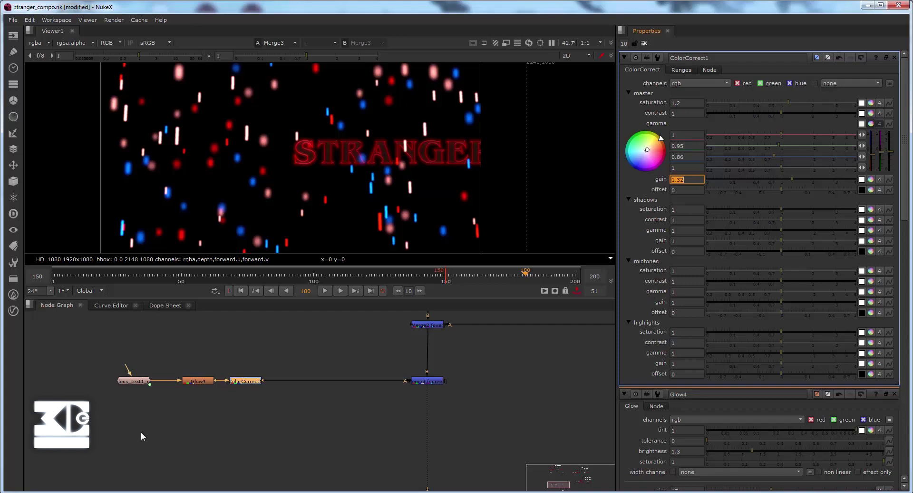
Add a second Glow node and insert it between the ColorCorrect node and the Merge node
left_click(241, 430)
key("Tab")
type("glo")
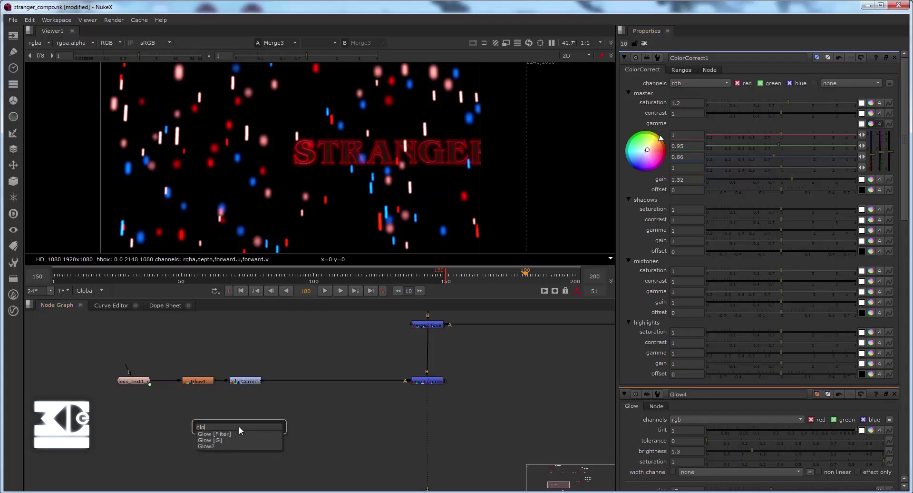
key("Return")
left_click_drag(240, 430, 297, 382)
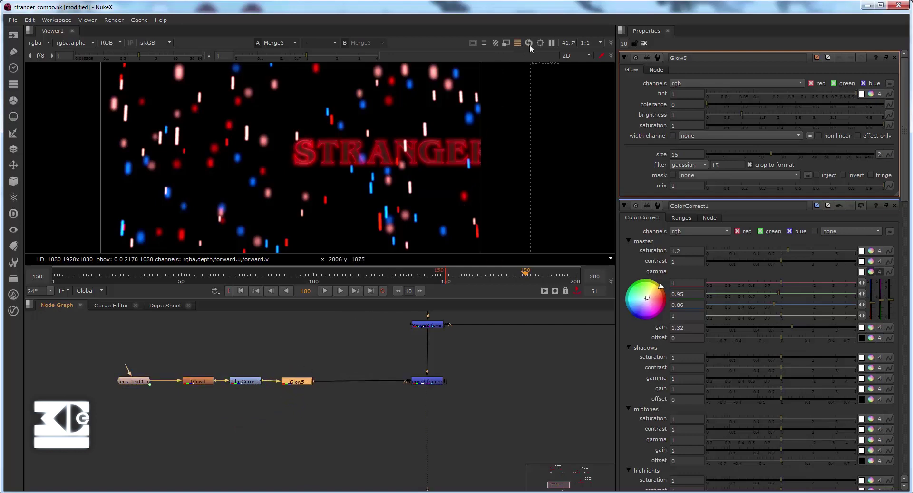
Set the second glow's brightness to 0.7 and its size to 60
left_click(674, 115)
type("0.7")
key("Tab")
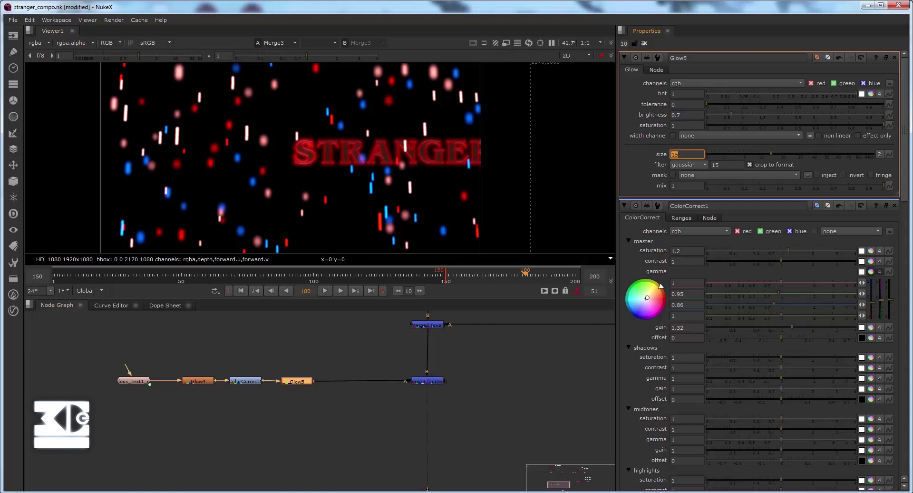
type("60")
key("Return")
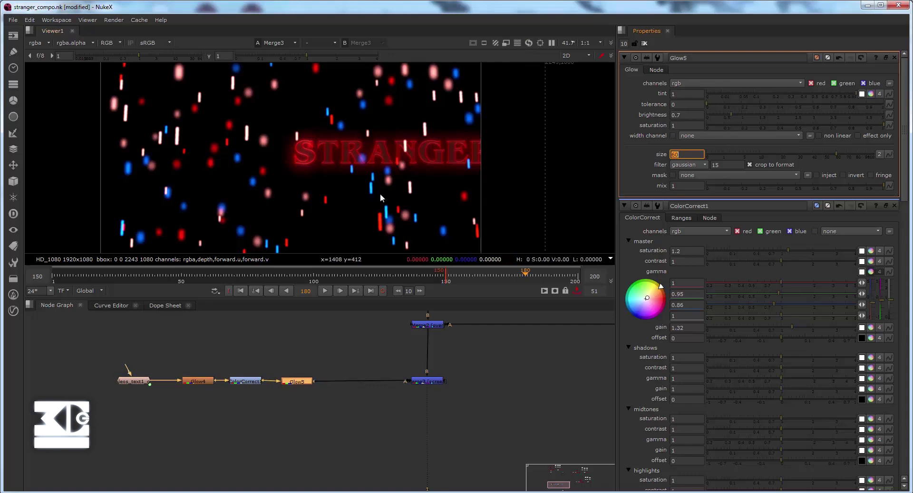
Add a Transform node and insert it between the second Glow node and the Merge node
scroll(380, 193, "up", 4)
middle_click_drag(389, 188, 401, 243)
scroll(345, 149, "down", 3)
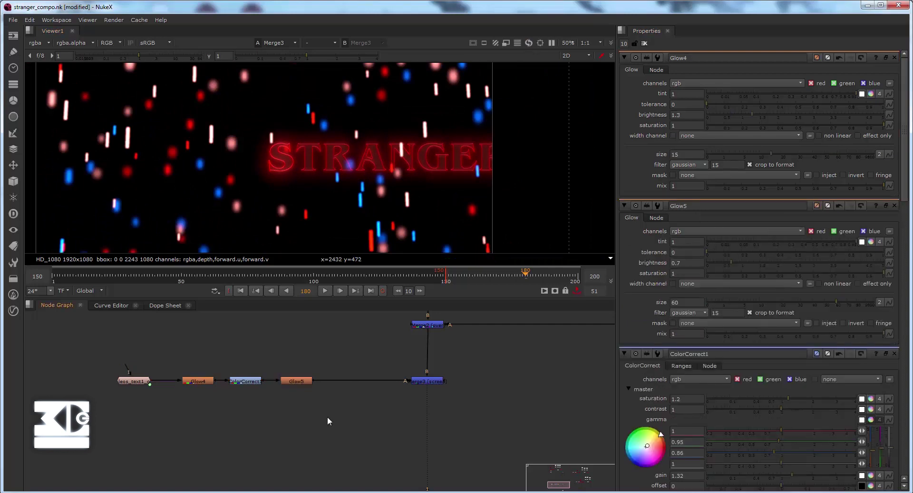
key("Tab")
type("tran")
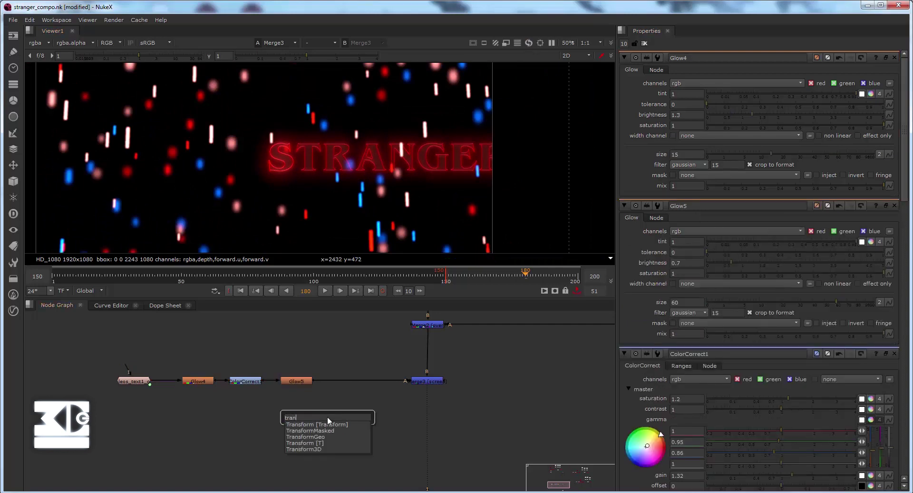
key("Return")
left_click_drag(328, 420, 353, 387)
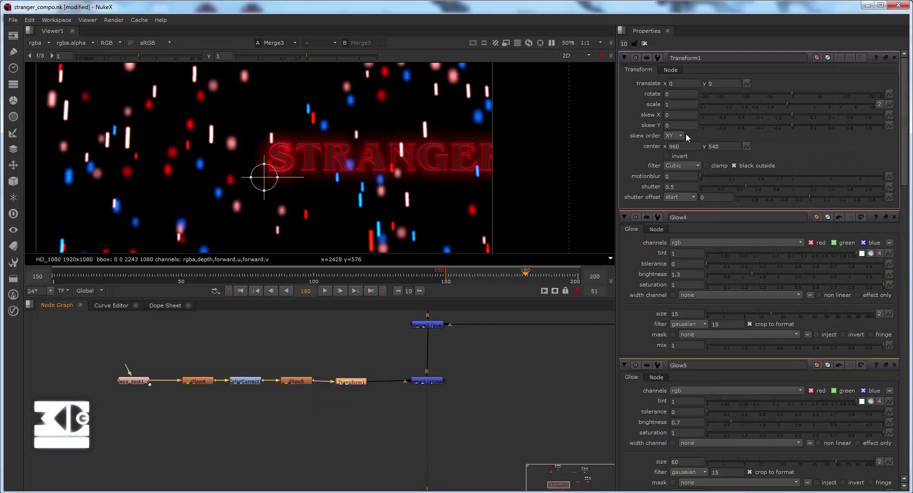
Set the Transform's center x to 1000
left_click_drag(689, 146, 667, 148)
type("1")
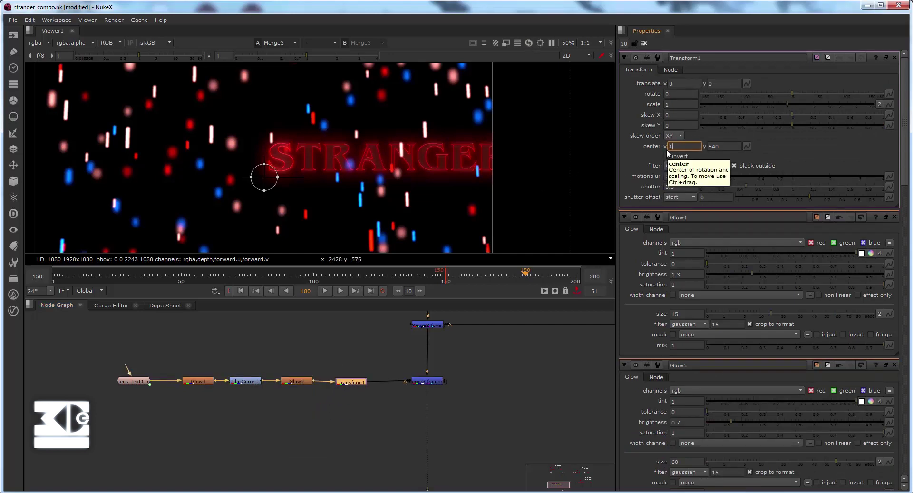
type("000")
key("Return")
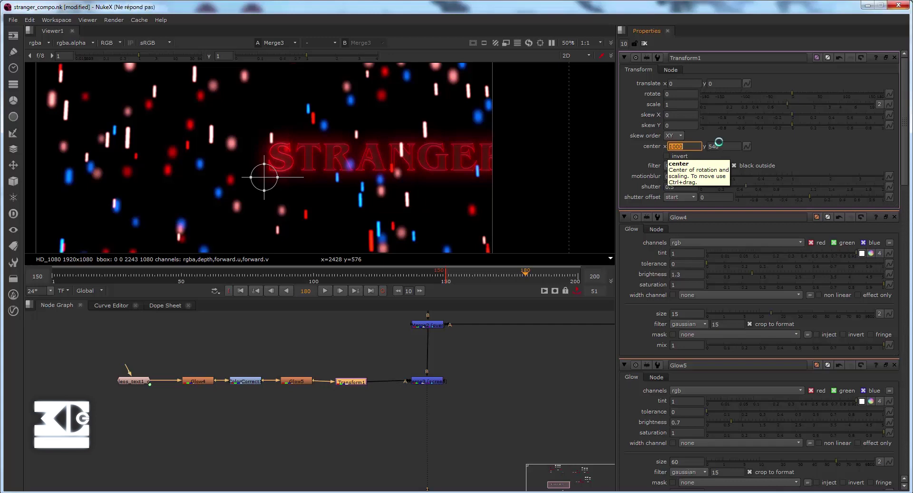
left_click(719, 143)
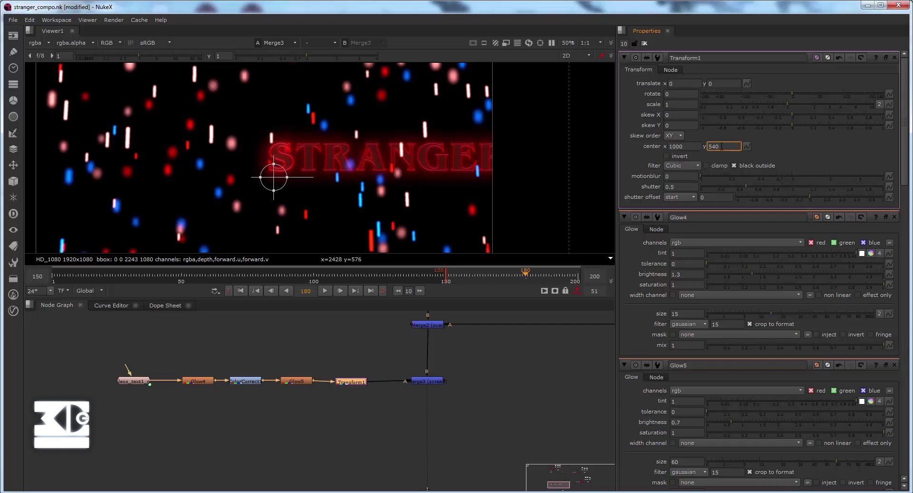
Try a center y of 500 for the Transform and set it back to 540
left_click_drag(721, 147, 660, 149)
type("5")
key("Return")
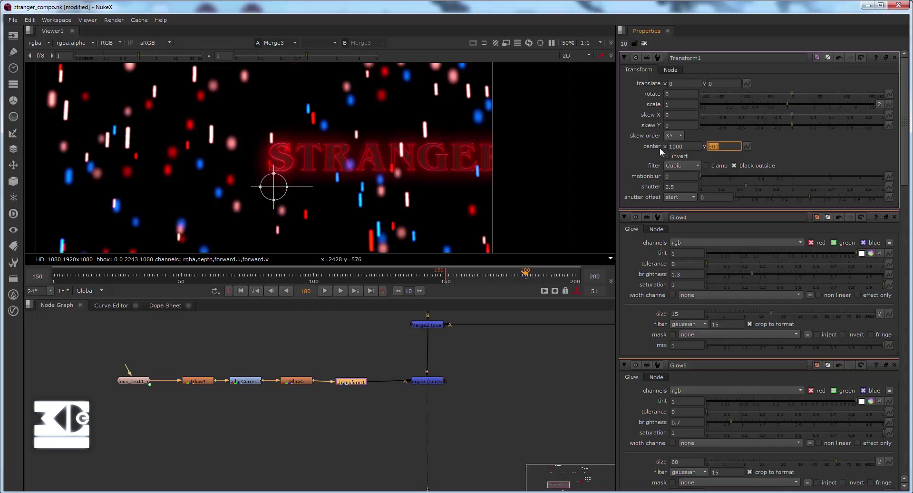
type("5")
key("Return")
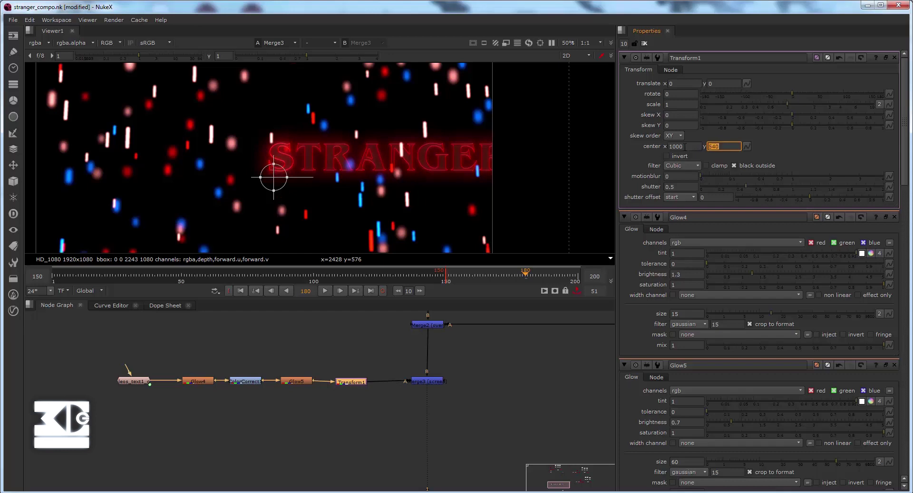
Try 1300 for the Transform's center x and settle on 1500
key("shift+Tab")
type("102")
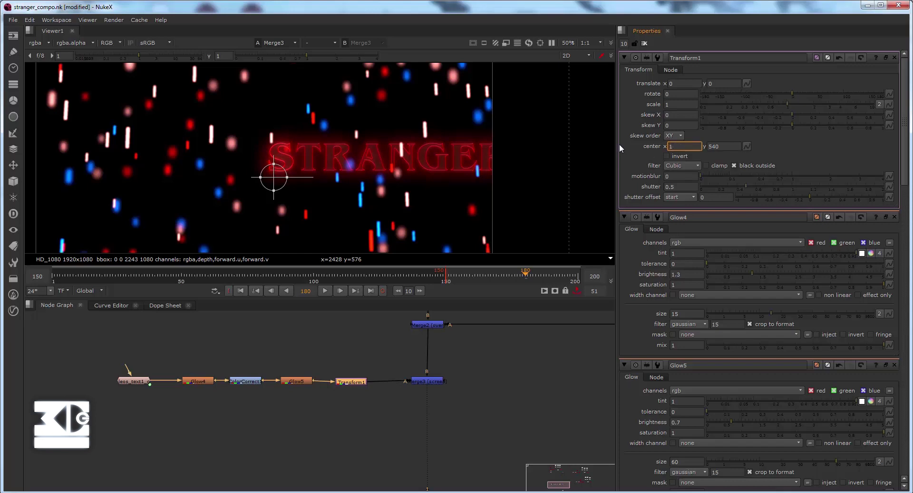
key("Return")
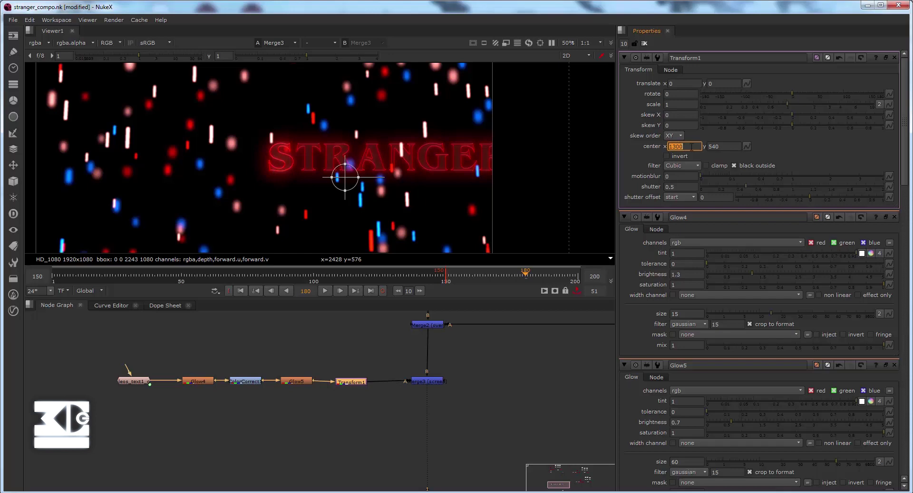
type("15")
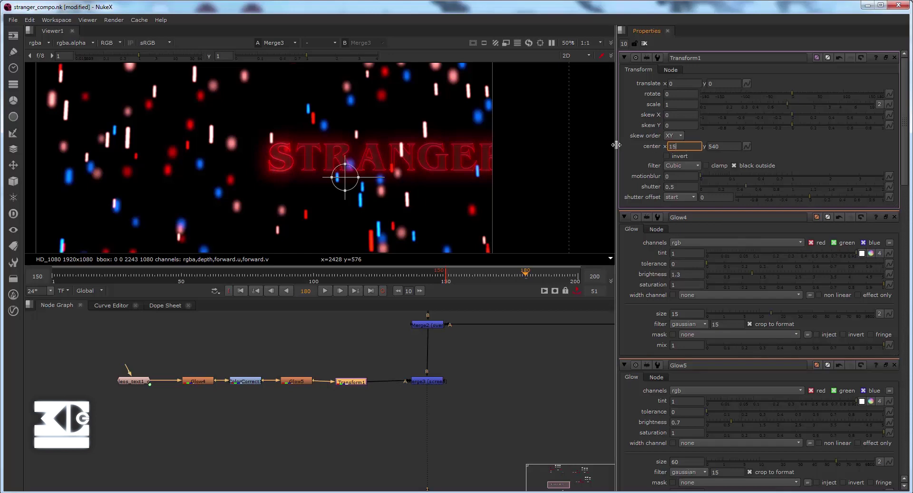
type("00")
key("Return")
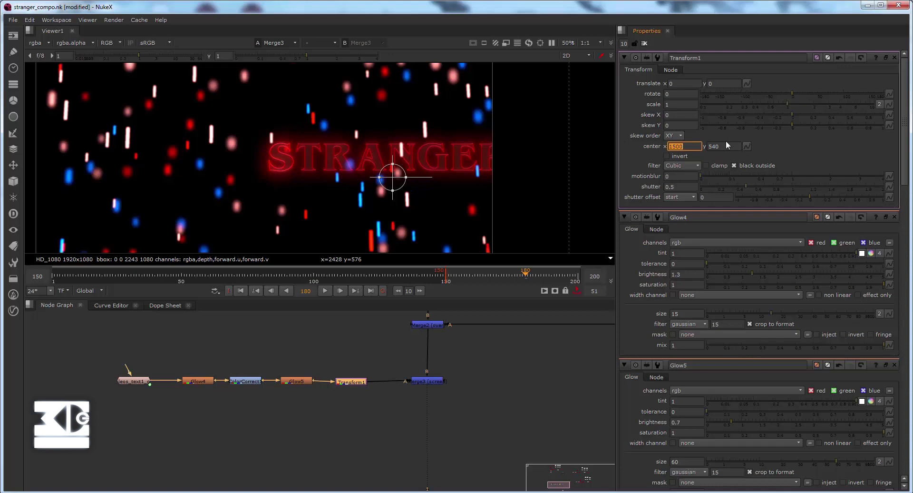
Try center y values of 400, 600 and 650 for the Transform and settle on 620
key("Tab")
type("4")
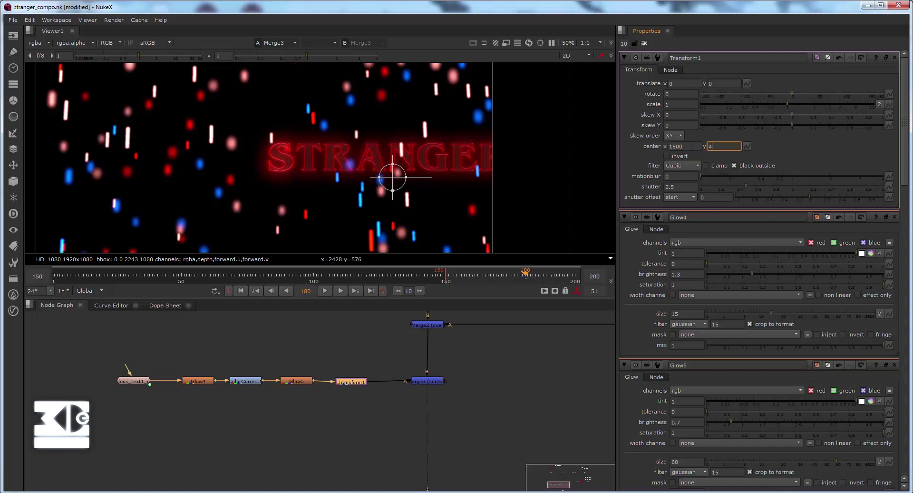
key("Return")
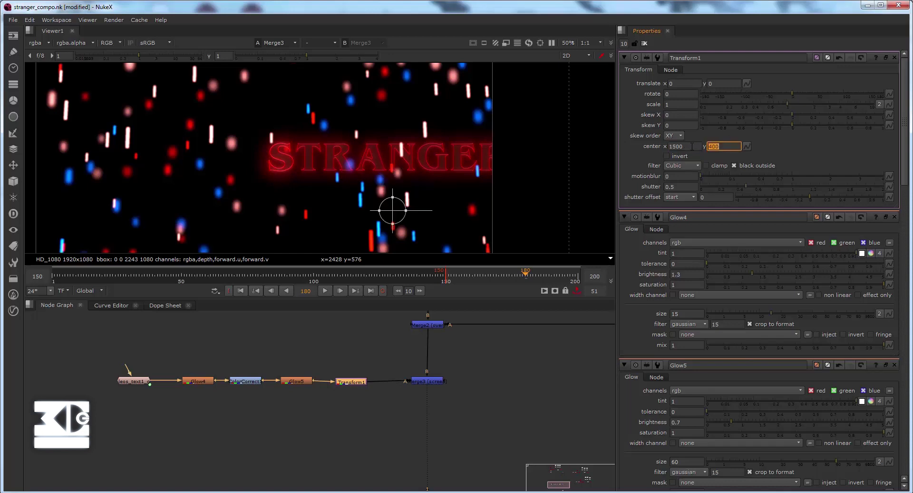
type("50")
type("0")
key("Return")
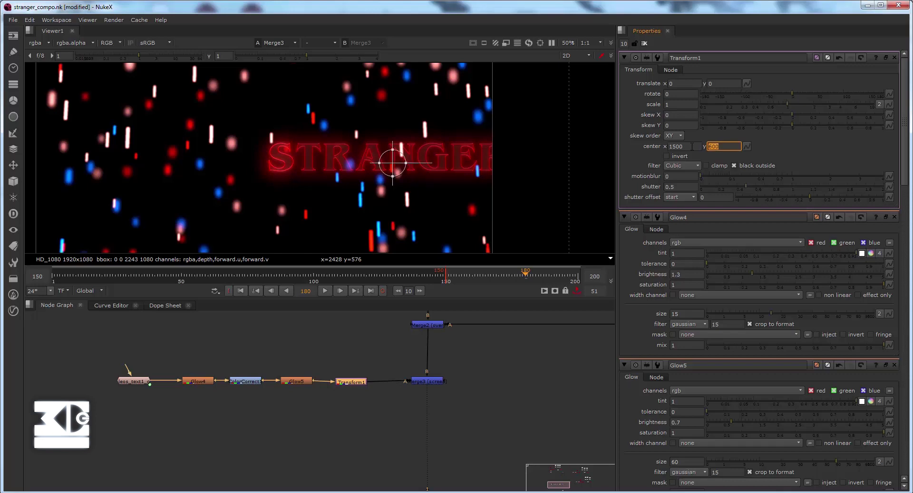
type("650")
key("Return")
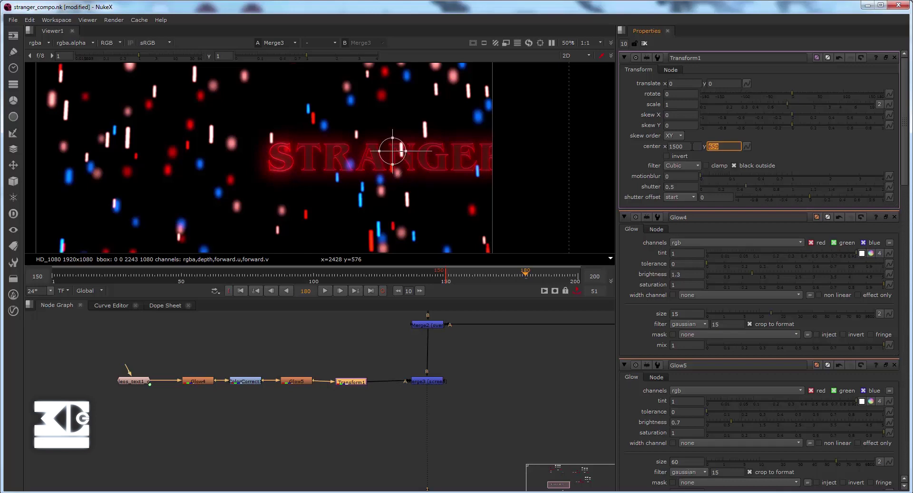
type("620")
key("Return")
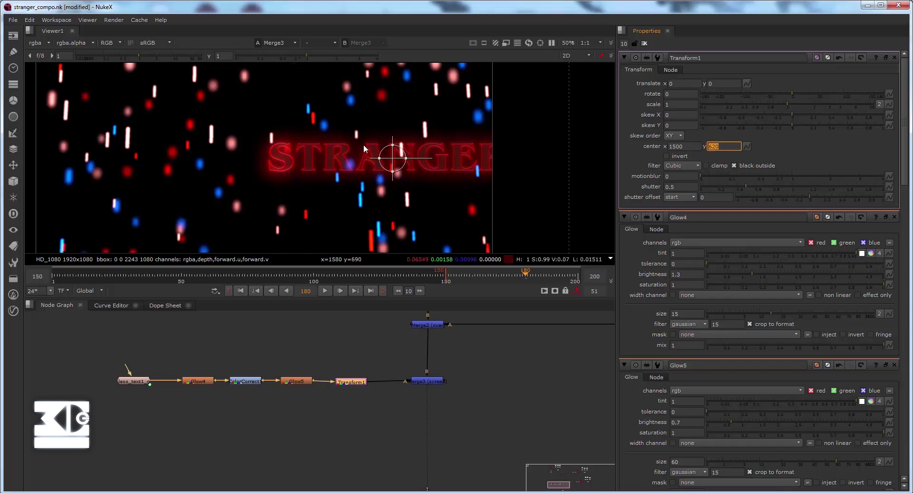
Move the STRANGER text to the middle of the frame with a translate of about x -470, y -46
left_click_drag(399, 153, 241, 157)
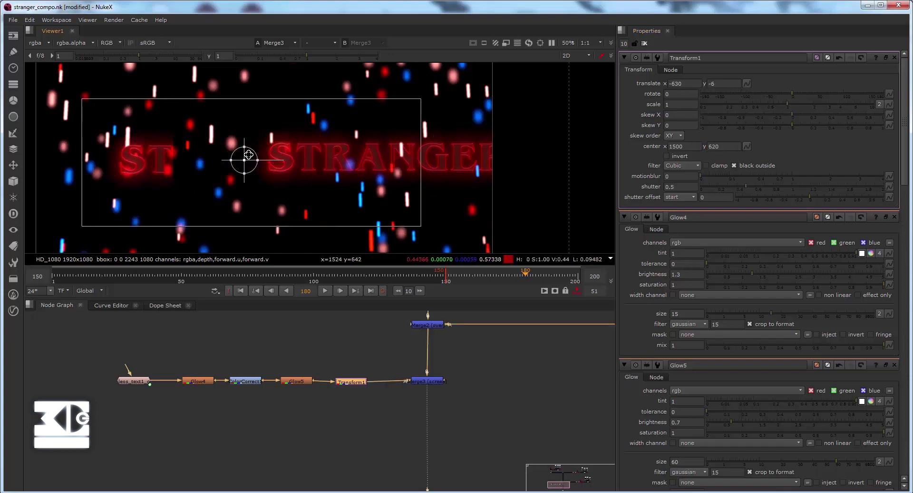
scroll(270, 159, "down", 2)
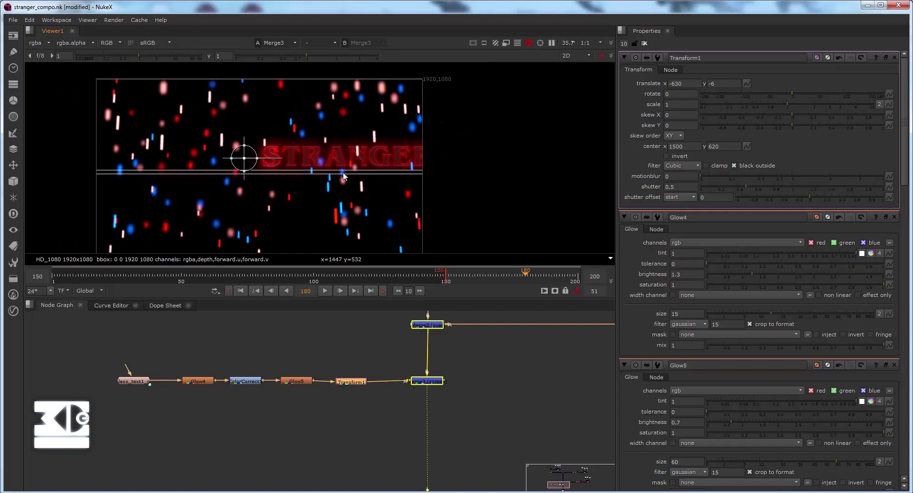
middle_click_drag(363, 172, 407, 170)
scroll(309, 167, "up", 2)
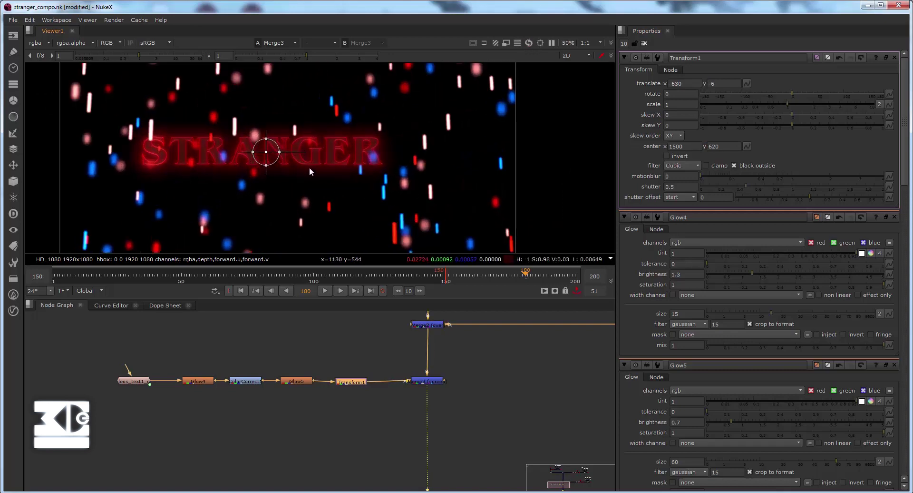
left_click_drag(273, 154, 299, 160)
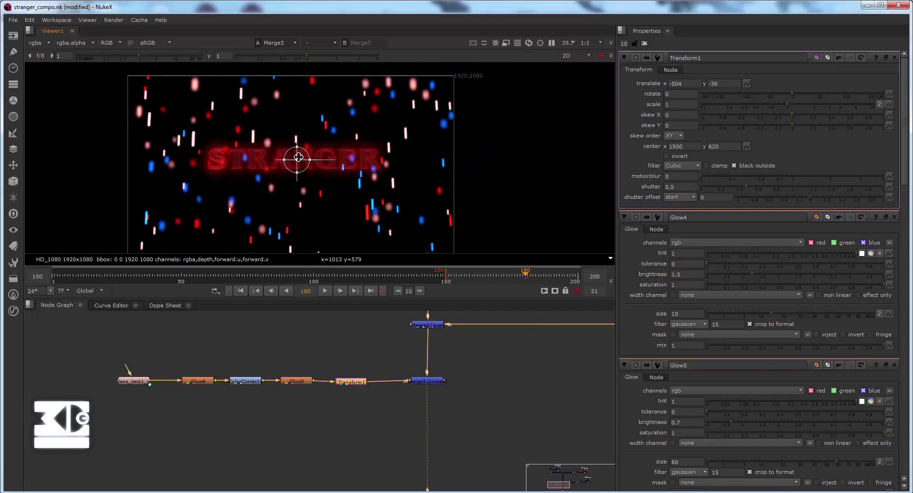
scroll(300, 143, "down", 2)
left_click_drag(300, 139, 305, 138)
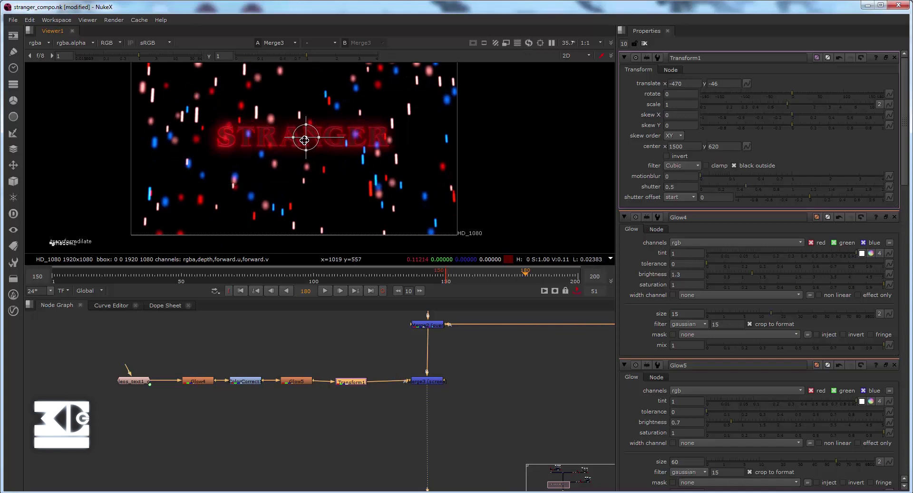
Stack the first Glow, ColorCorrect and second Glow nodes in a column under the text Read node, with the Transform node well below them
left_click(335, 463)
left_click_drag(351, 379, 350, 375)
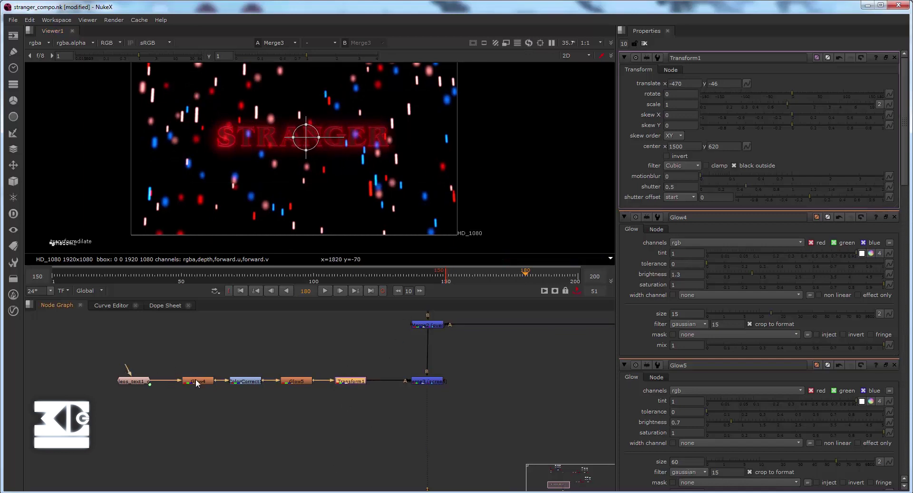
left_click_drag(198, 380, 140, 382)
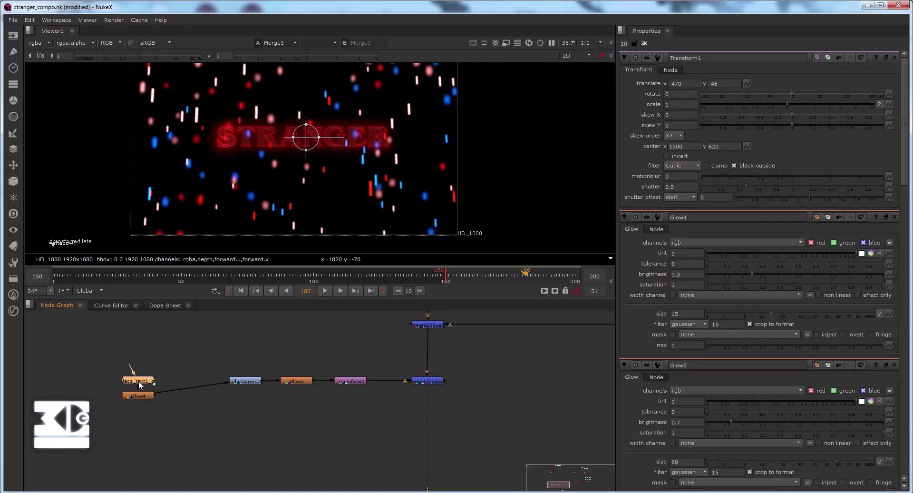
left_click_drag(241, 381, 138, 410)
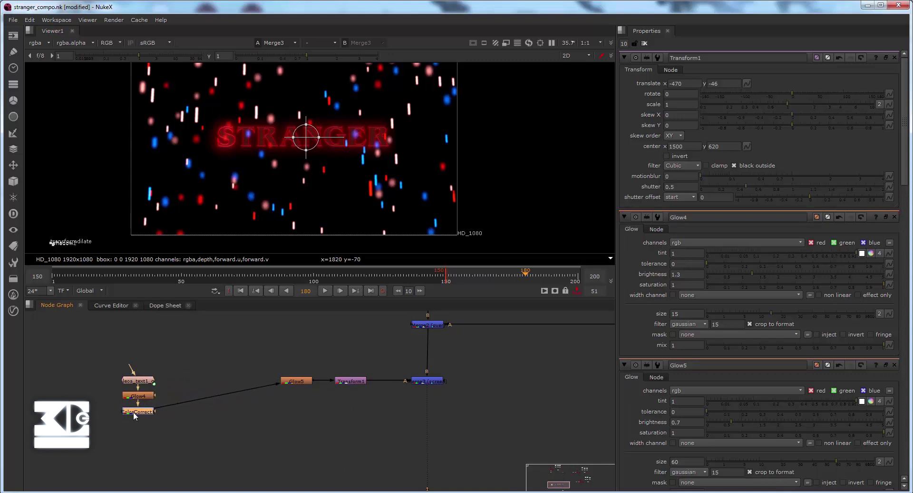
left_click_drag(295, 381, 136, 428)
left_click_drag(350, 383, 133, 481)
Lower the Merge node towards the Transform's level and shift the text, Glow and ColorCorrect column up as a group
left_click_drag(428, 381, 424, 462)
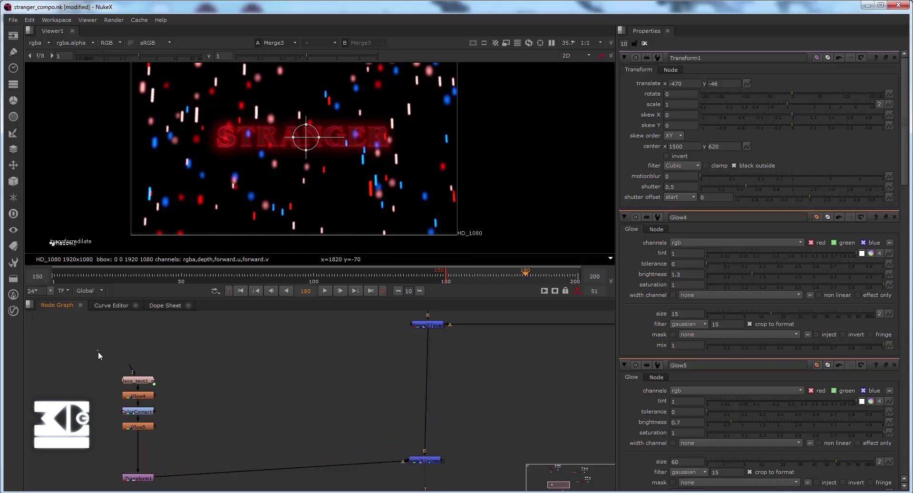
left_click_drag(98, 351, 164, 461)
left_click_drag(149, 427, 149, 387)
scroll(257, 114, "up", 3)
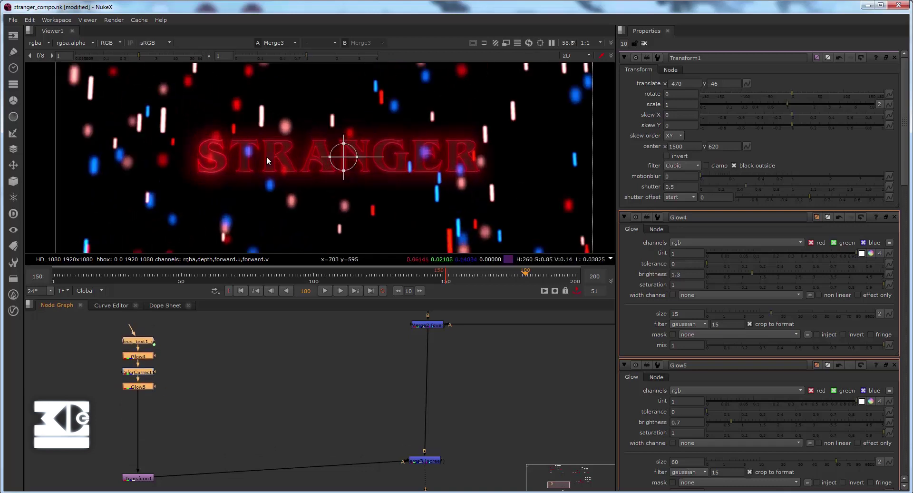
left_click(218, 406)
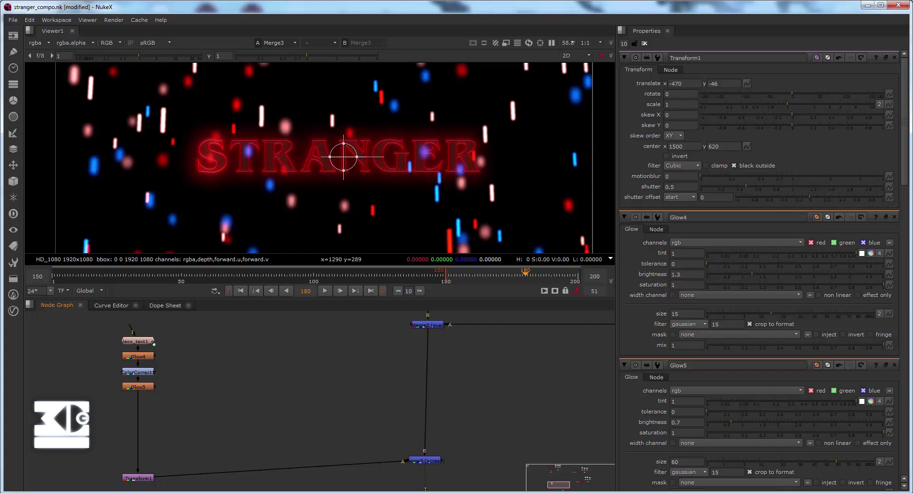
Switch to the stranger_Intro_last reference video to examine the light effect on the title letters, and return to Nuke
left_click(366, 492)
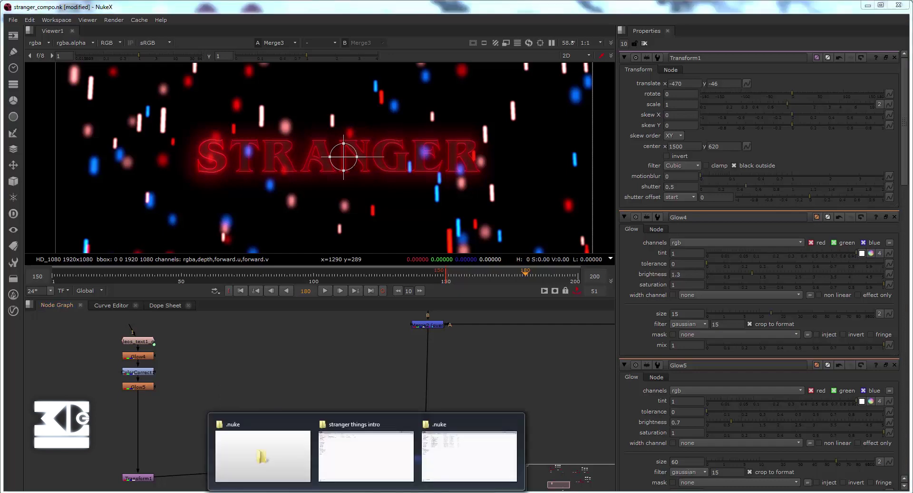
left_click(359, 469)
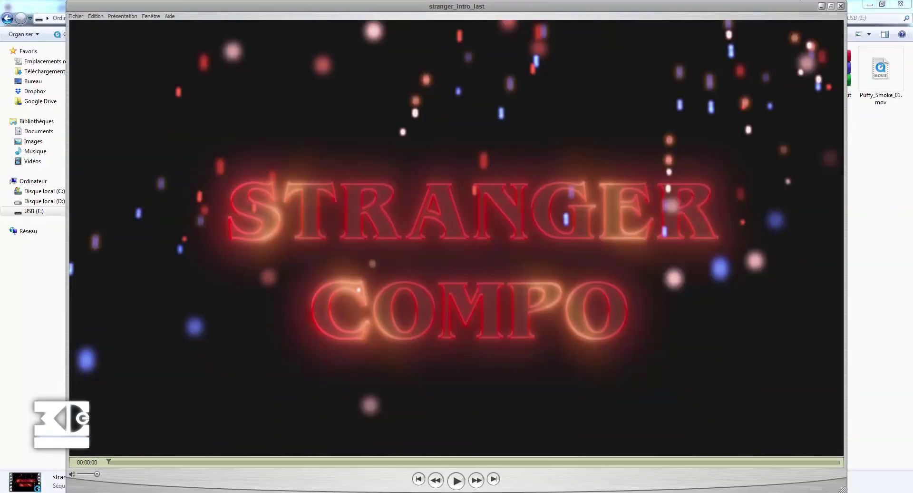
mouse_move(381, 492)
left_click(412, 461)
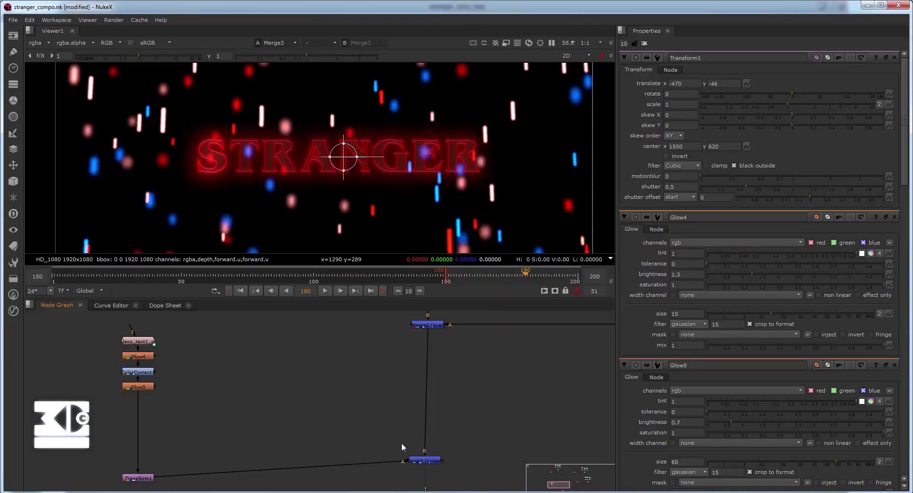
Align the Merge node level with the Transform node and add an unconnected Roto node beside the text column
left_click_drag(423, 463, 425, 478)
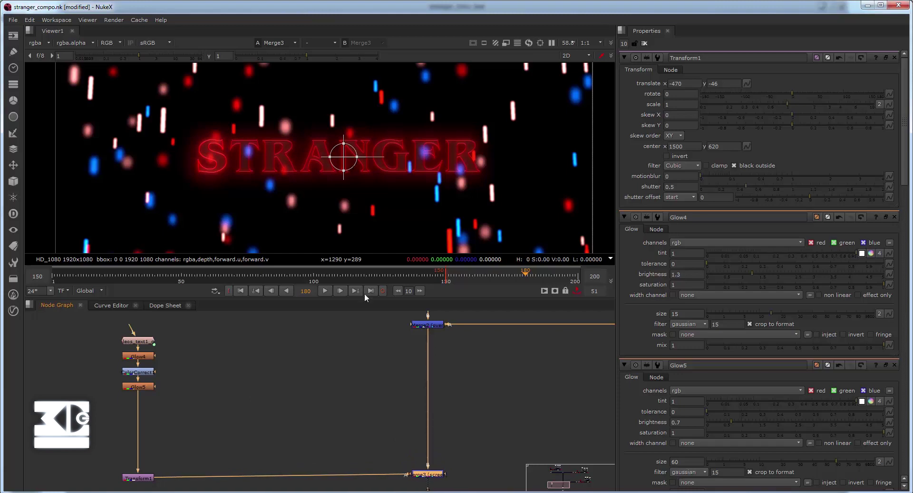
left_click(193, 410)
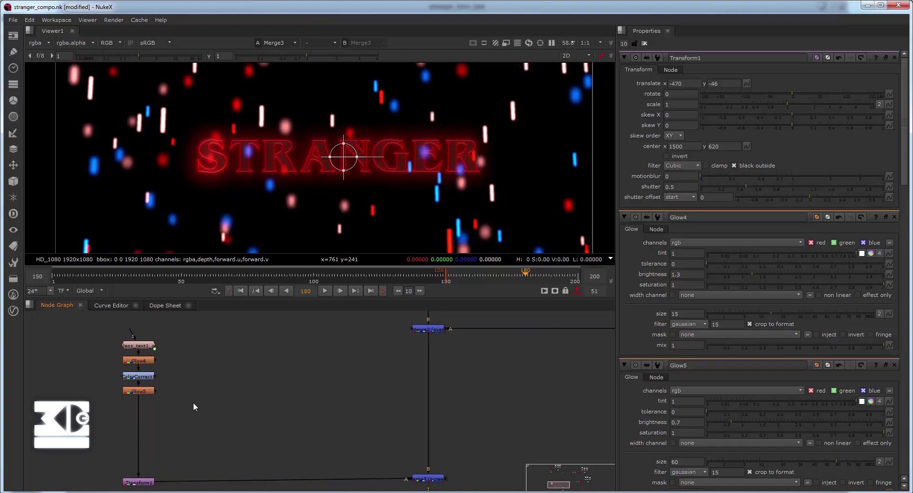
key("Tab")
type("roto")
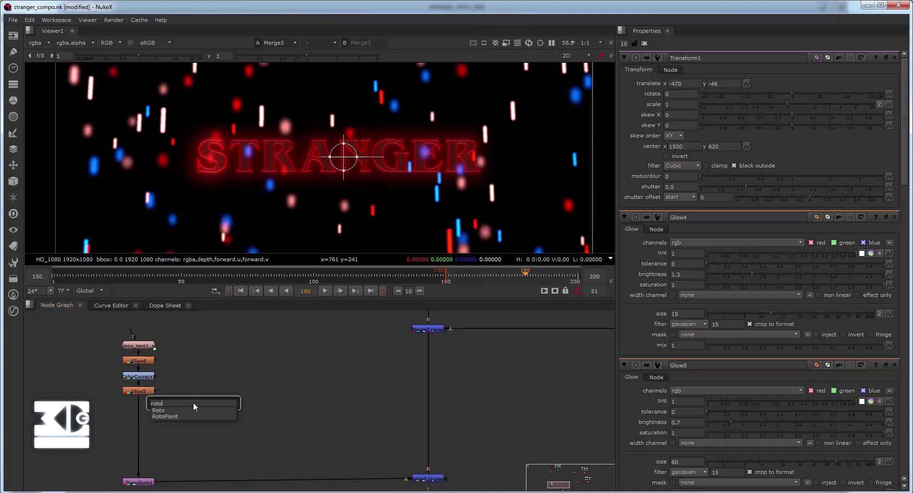
key("Return")
left_click_drag(208, 415, 252, 443)
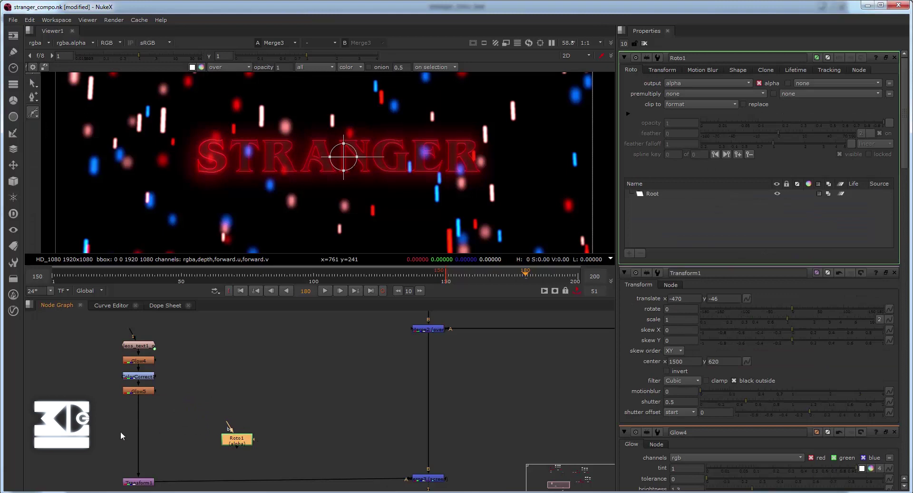
left_click(165, 408)
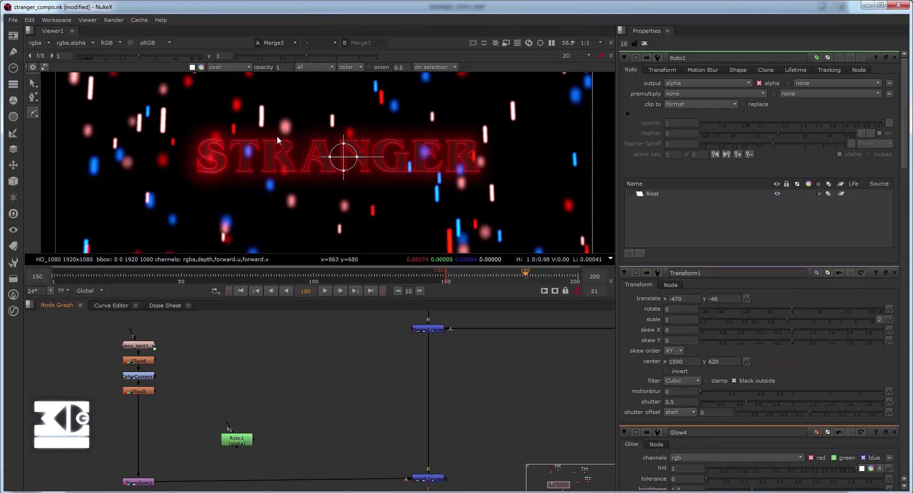
Draw a thin diagonal Bezier shape across the S of STRANGER and adjust its end points and tangents
left_click_drag(249, 106, 239, 129)
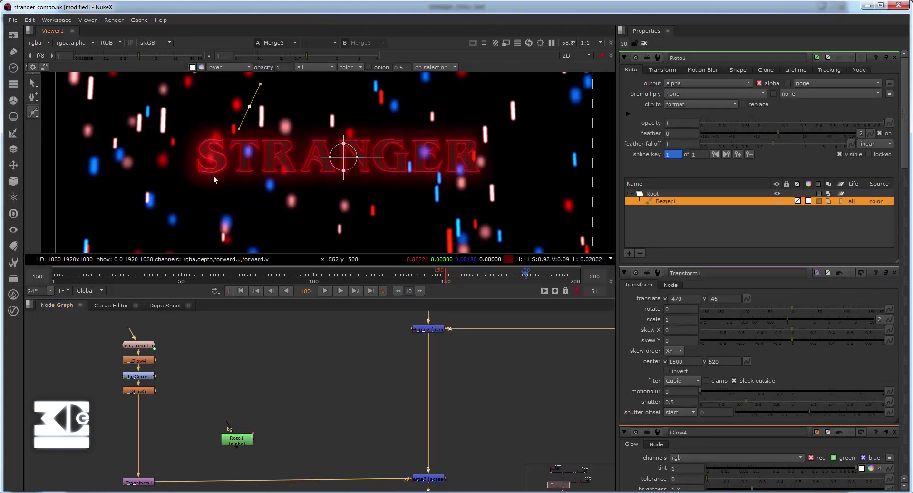
left_click_drag(212, 179, 218, 183)
left_click(249, 107)
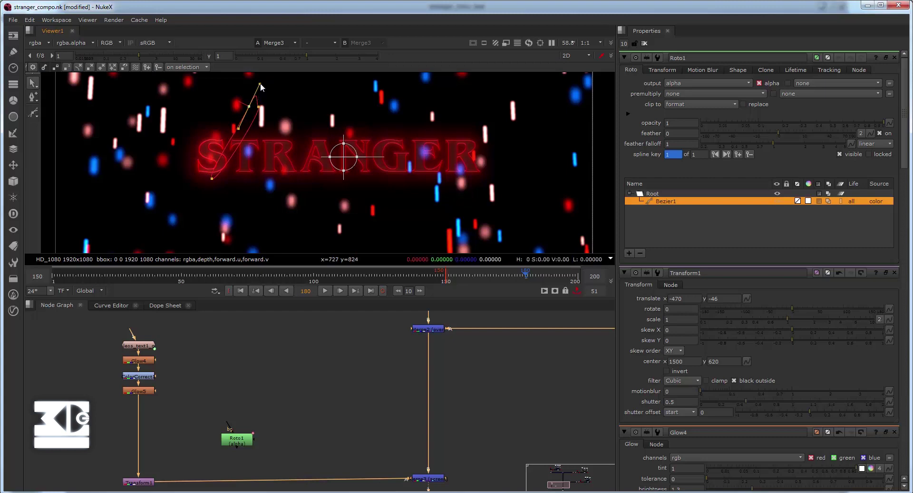
left_click_drag(260, 83, 254, 109)
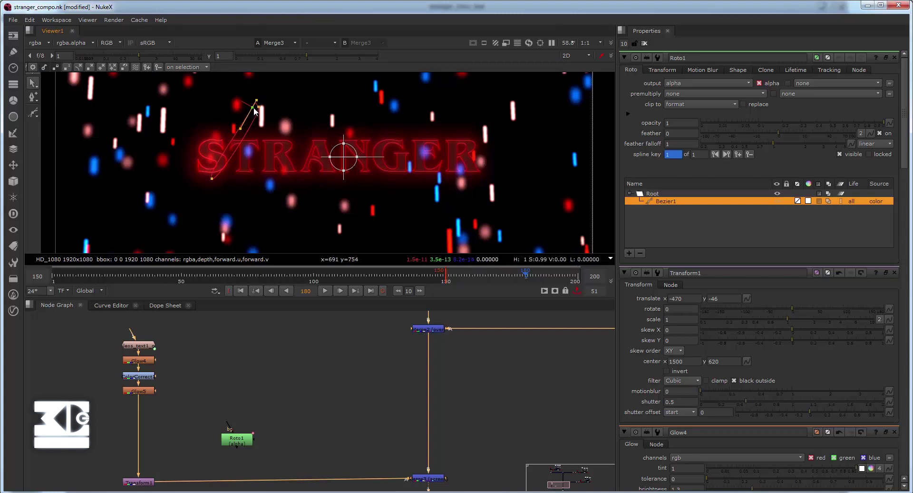
left_click(212, 179)
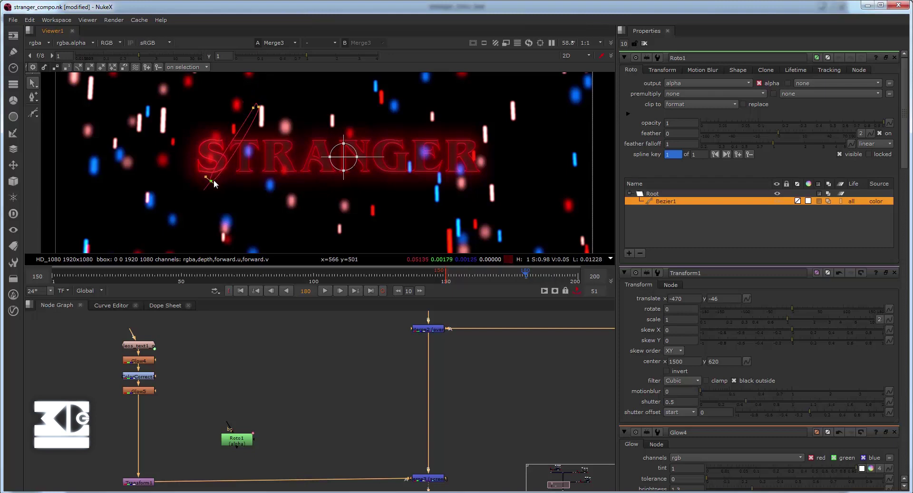
Duplicate the diagonal Bezier shape on the S and move the copy across the E and R at the end of STRANGER
right_click(664, 199)
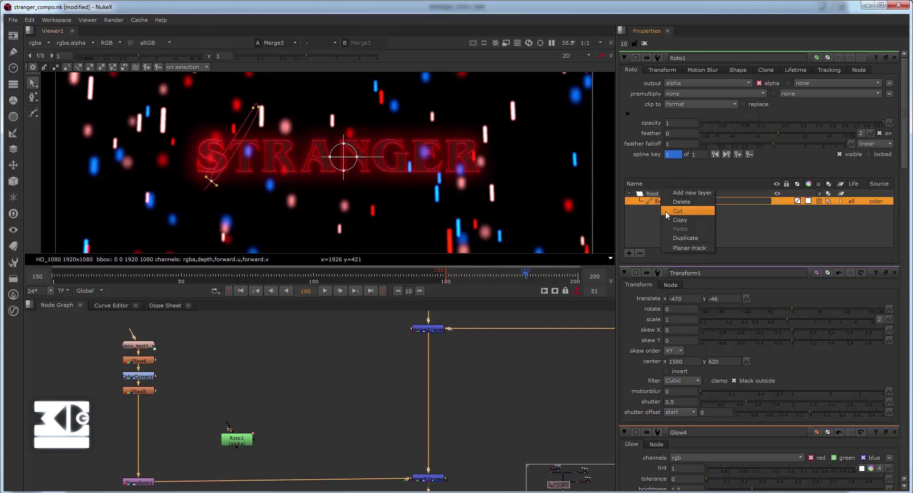
left_click(680, 238)
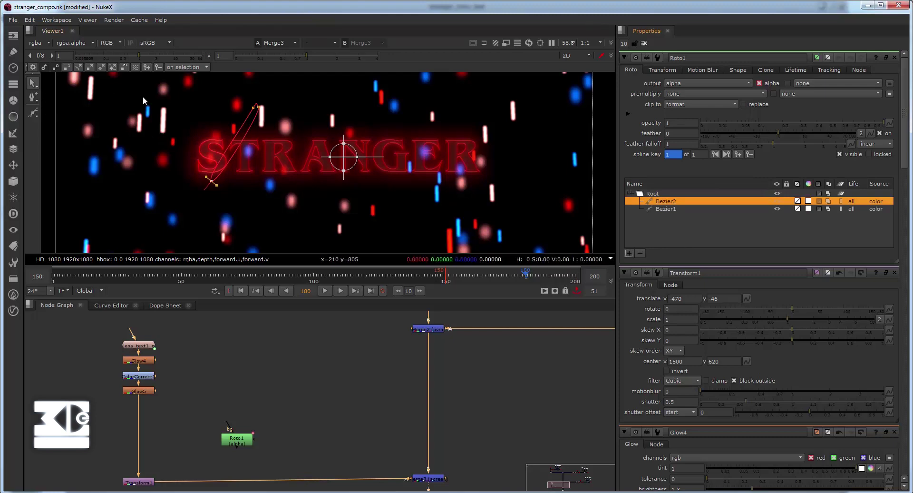
left_click_drag(167, 86, 292, 228)
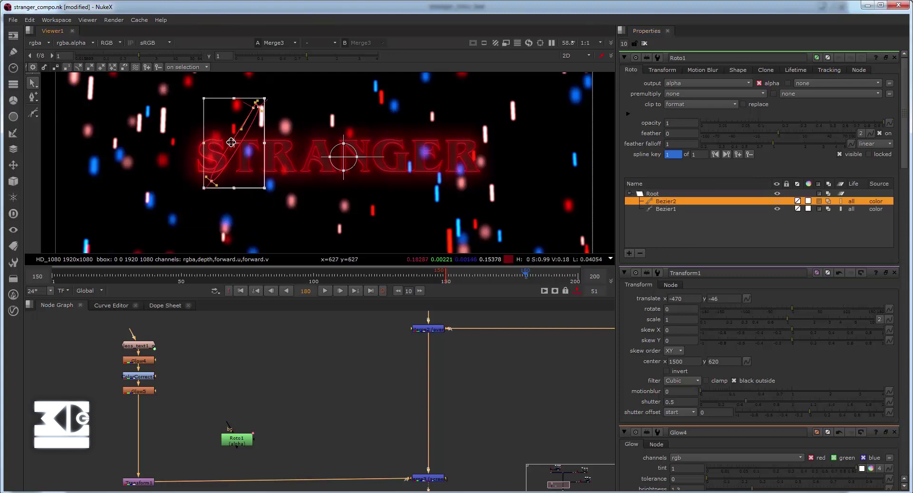
left_click_drag(231, 143, 436, 152)
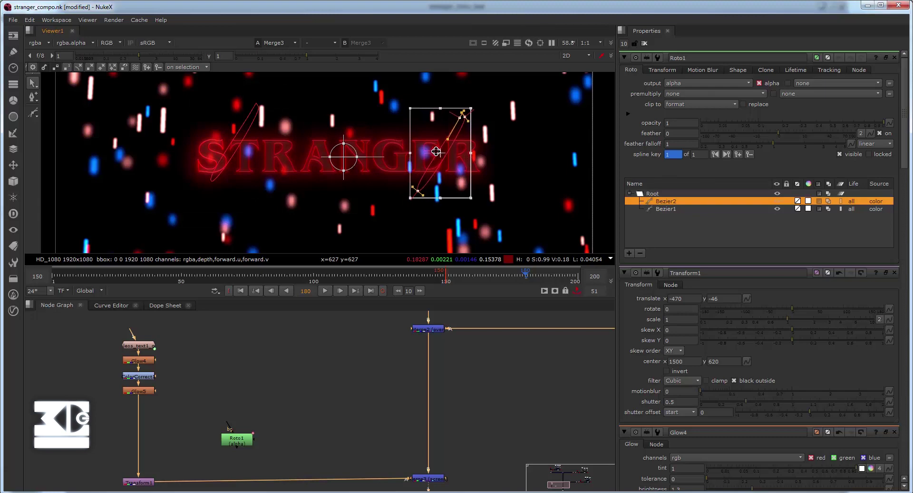
Shift all points of the original Bezier1 shape slightly down and left over the S and T
left_click(714, 209)
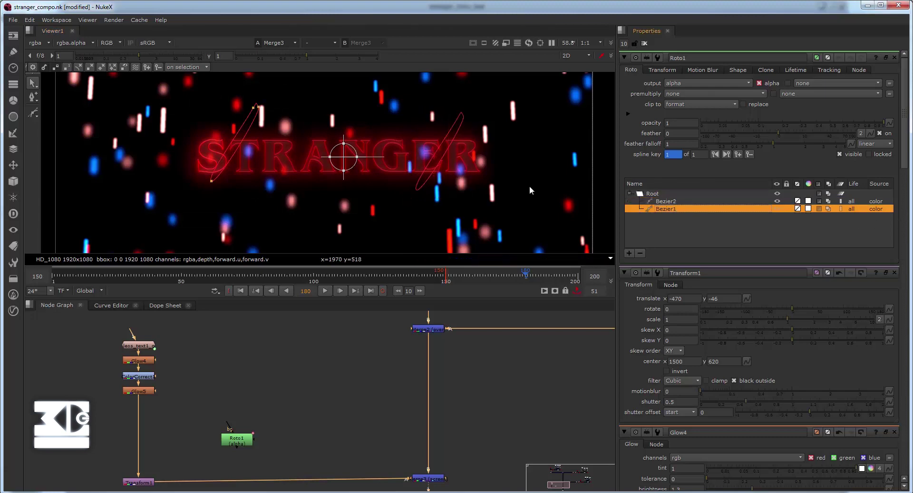
left_click_drag(163, 90, 280, 219)
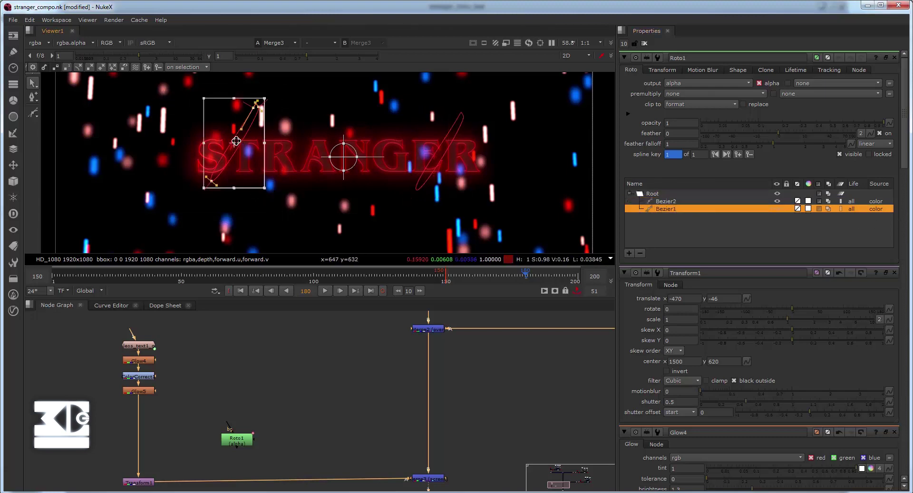
mouse_move(236, 141)
left_mouse_down()
mouse_move(238, 156)
mouse_move(231, 152)
left_mouse_up()
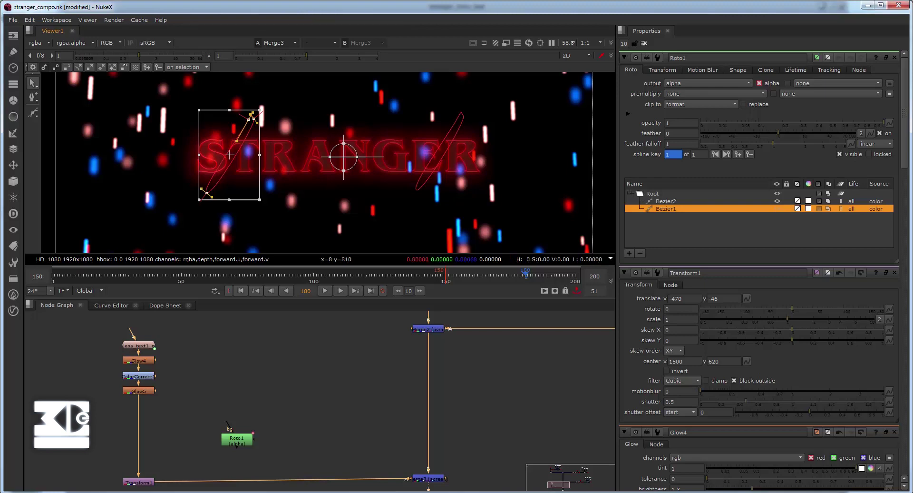
Add a ColorCorrect node and insert it between Glow5 and Transform1 in the text column
left_click(172, 406)
key("Tab")
type("col")
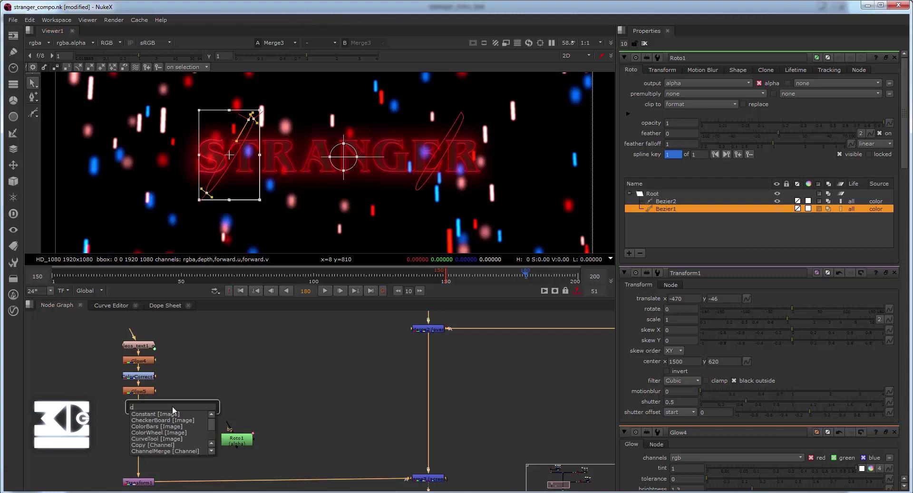
key("BackSpace")
key("BackSpace")
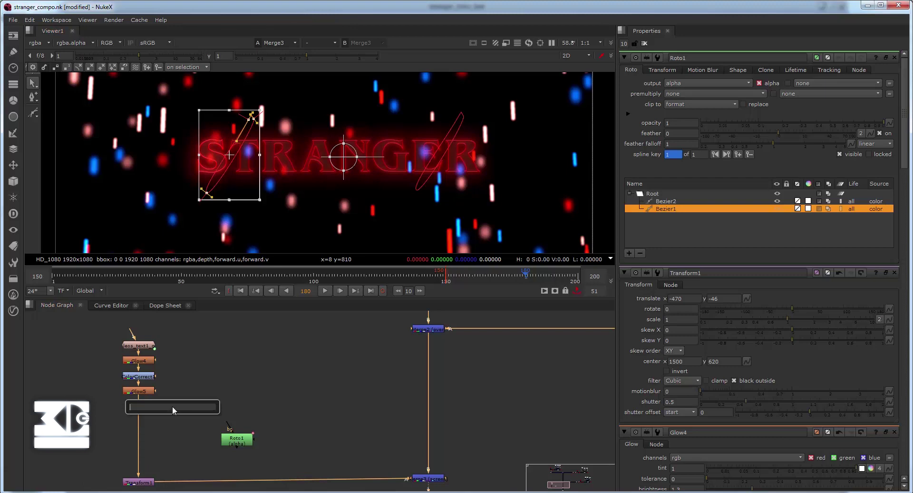
type("colo")
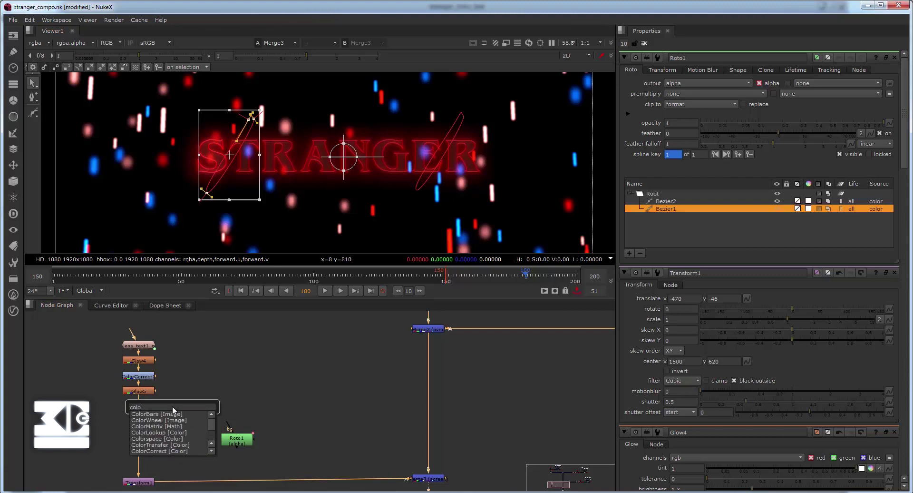
key("Down")
key("Down")
key("Down")
key("Down")
key("Down")
key("Down")
key("Down")
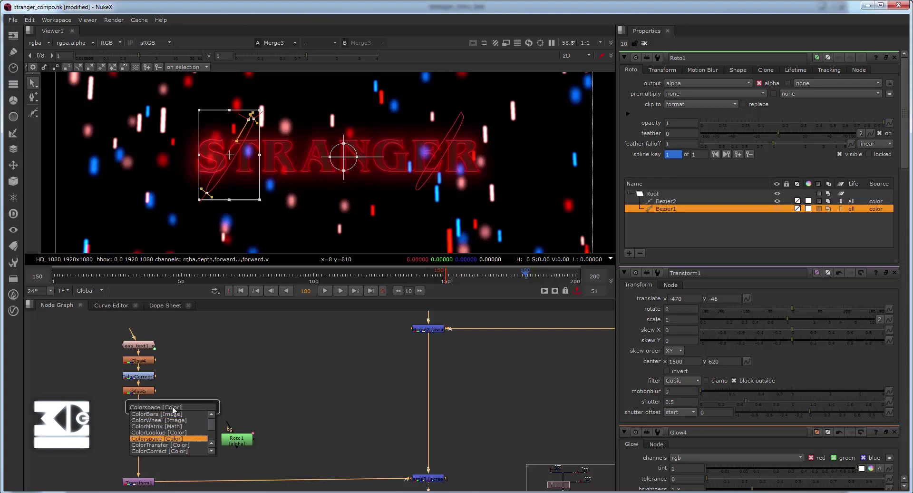
key("Down")
key("Down")
key("Down")
key("Up")
key("Return")
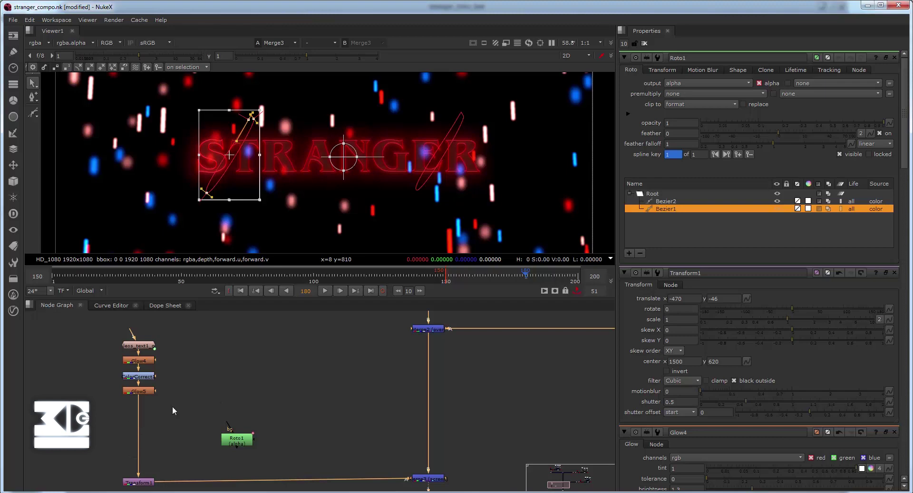
left_click_drag(172, 412, 138, 430)
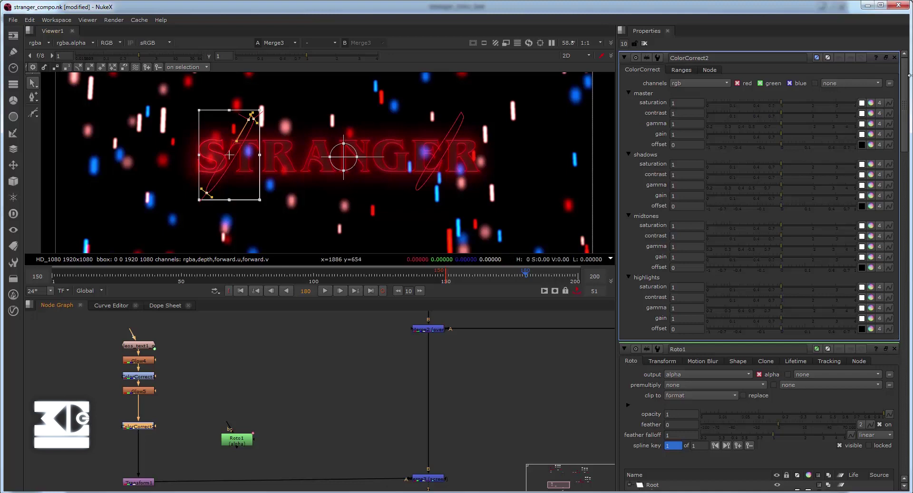
Set the master saturation of ColorCorrect2 to 0.9
double_click(692, 104)
type(".9")
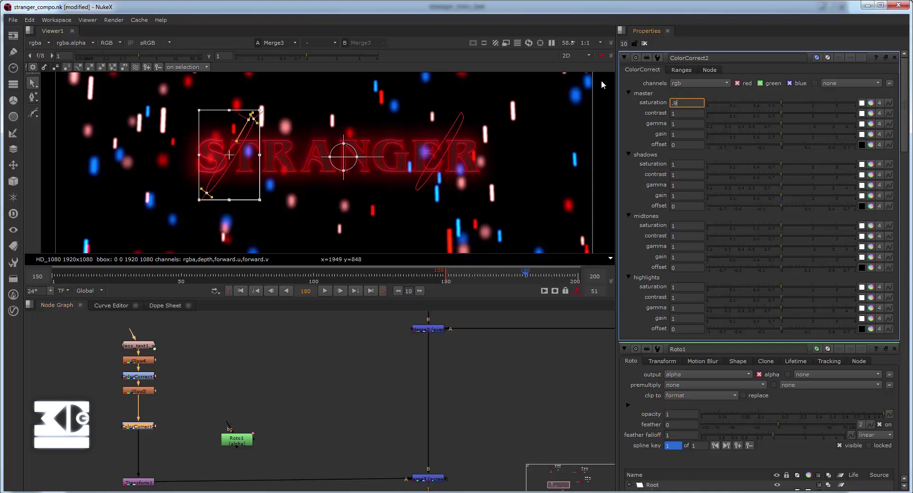
key("Return")
Split the master gamma of ColorCorrect2 into channels and set red to 2.32, green to 2.28 and blue to 1.38
left_click(871, 124)
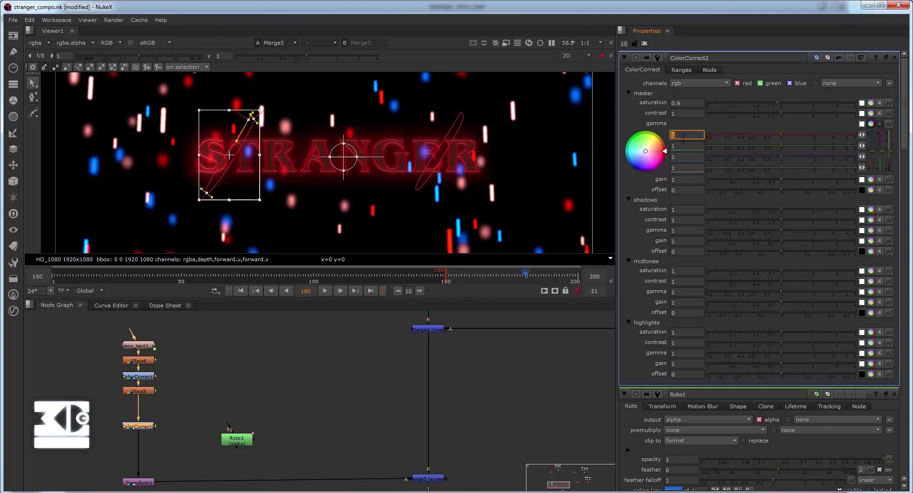
type("2.32")
key("Return")
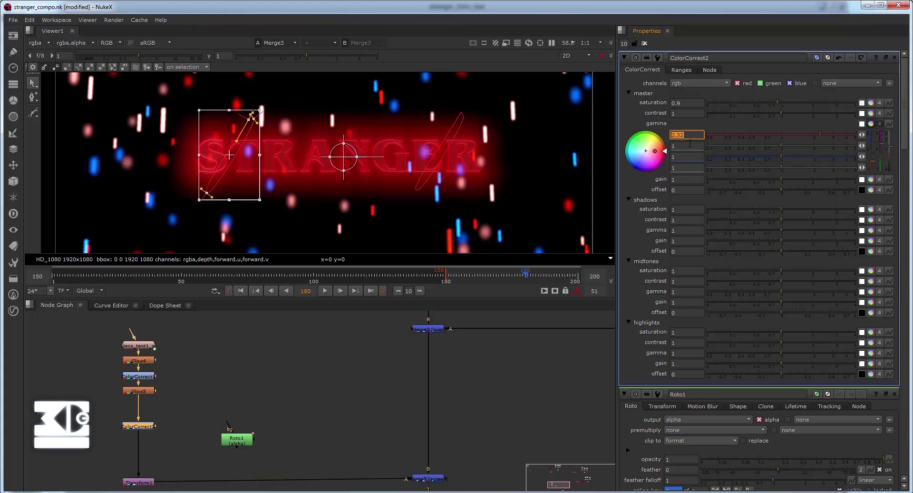
key("Tab")
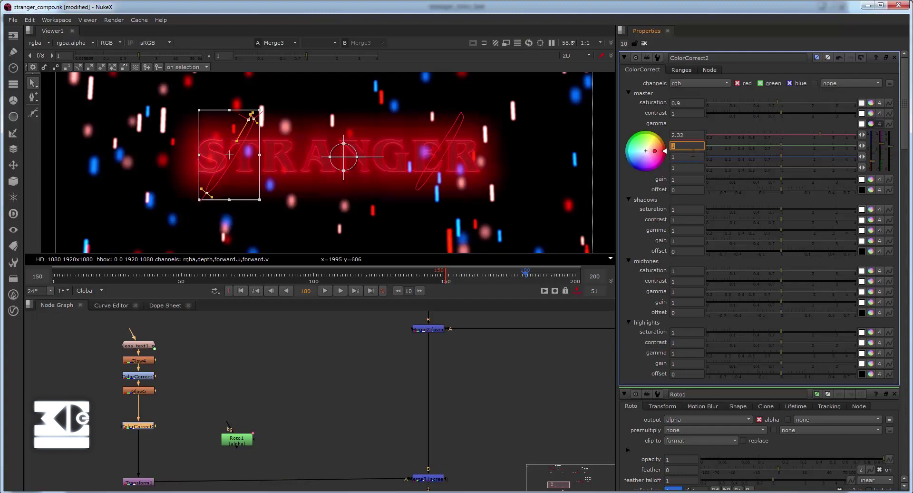
type("2.23")
key("Return")
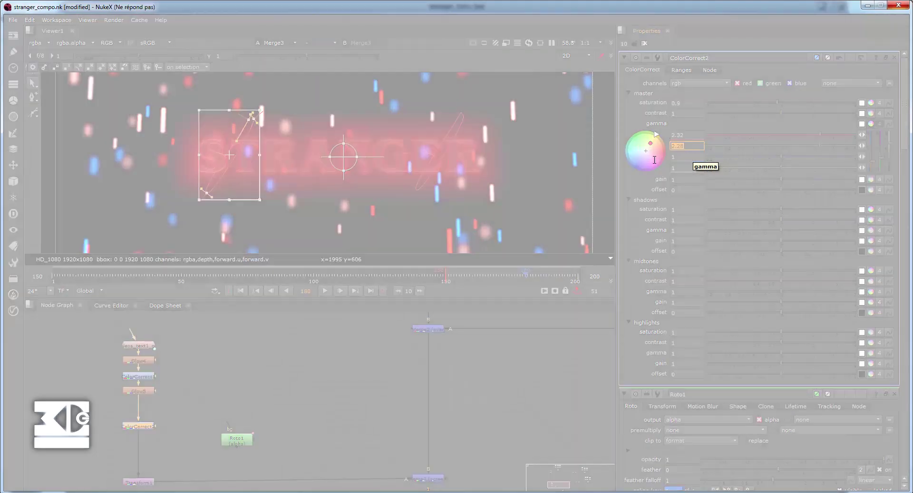
key("Tab")
type("1.3")
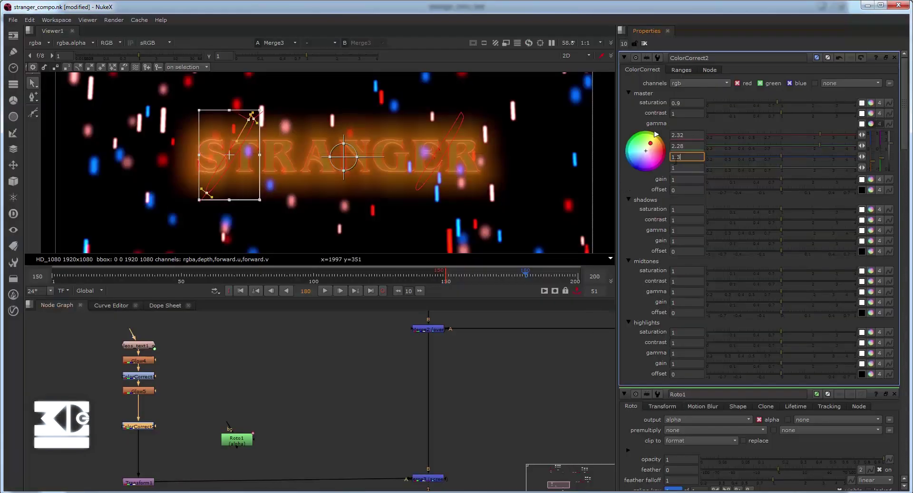
type("8")
key("Return")
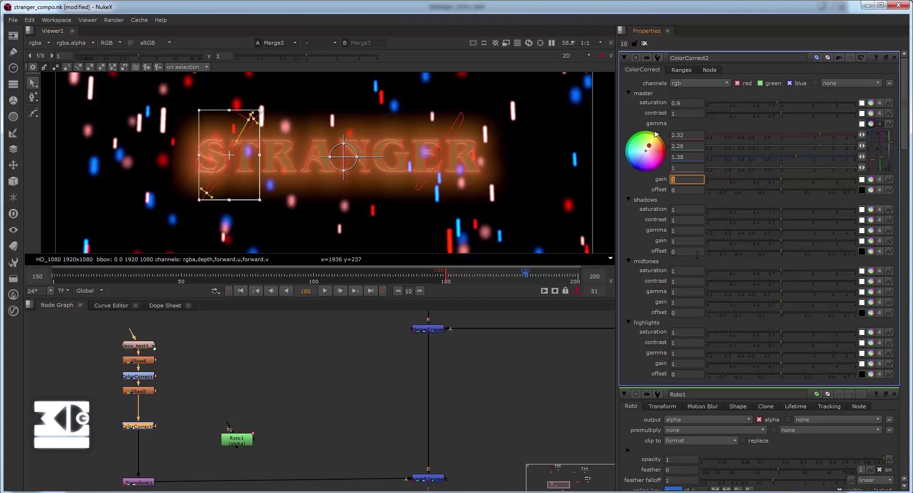
Set ColorCorrect2's master gain to 0.8 and shadows gamma to 0.5, and move the Roto1 node closer to the text column
type("0.8")
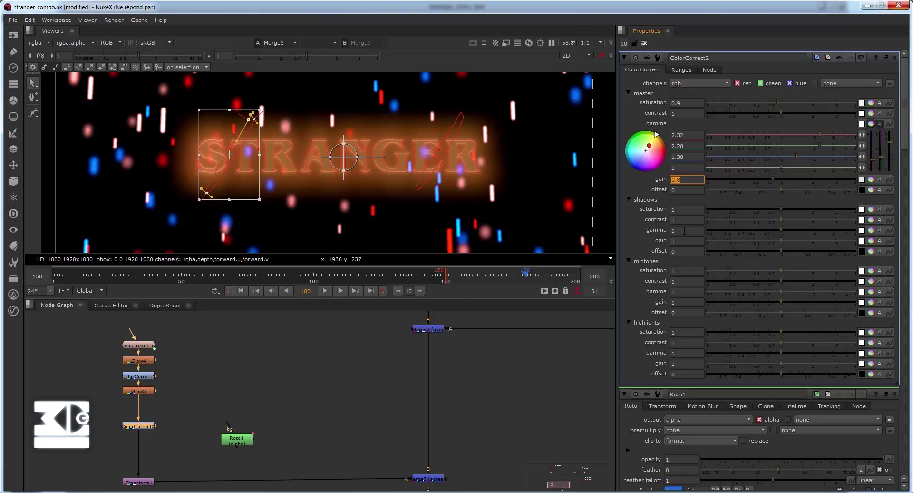
left_click(685, 231)
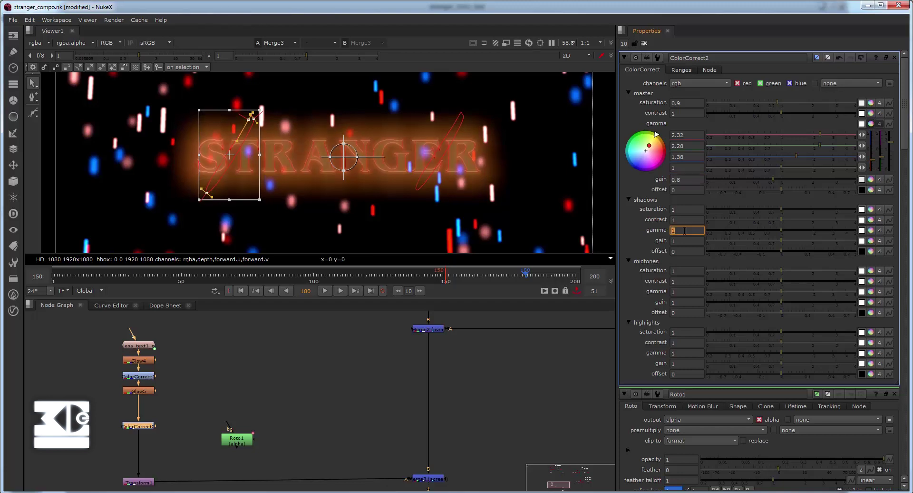
type("0.5")
key("Return")
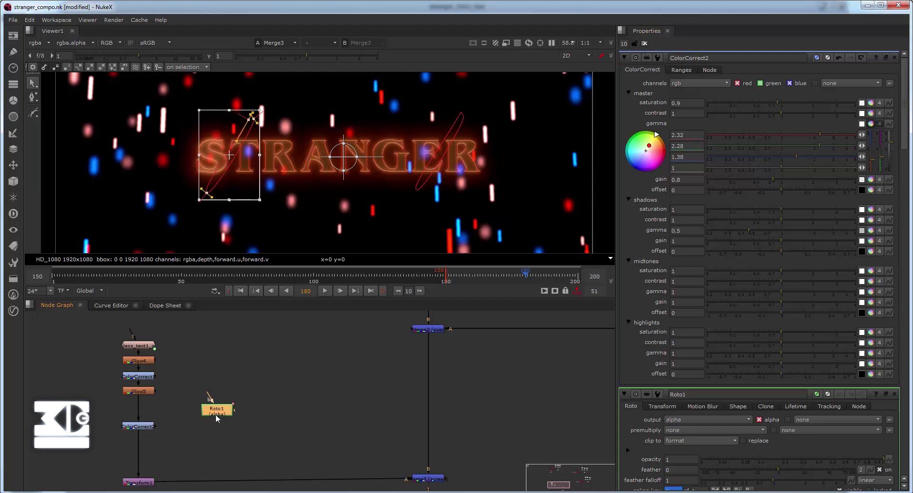
left_click_drag(220, 412, 232, 423)
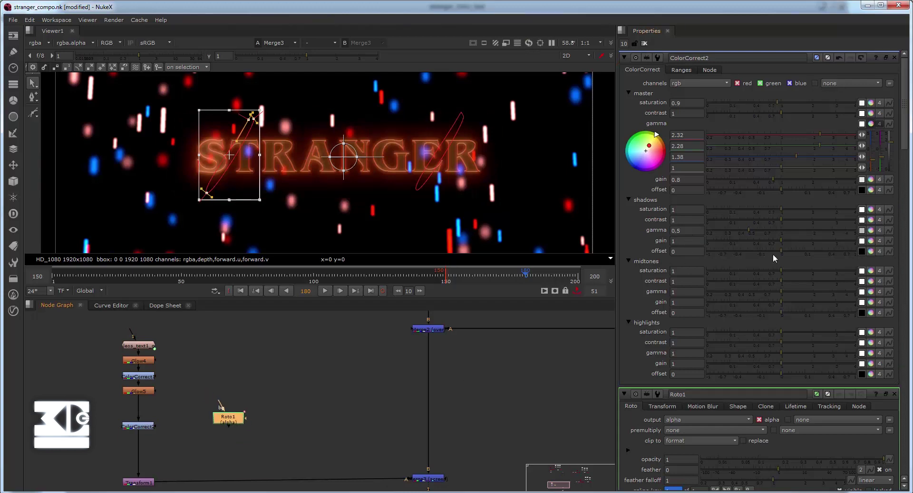
Split the shadows gain of ColorCorrect2 into channels and set green to 0.72 and blue to 0.01
left_click(871, 241)
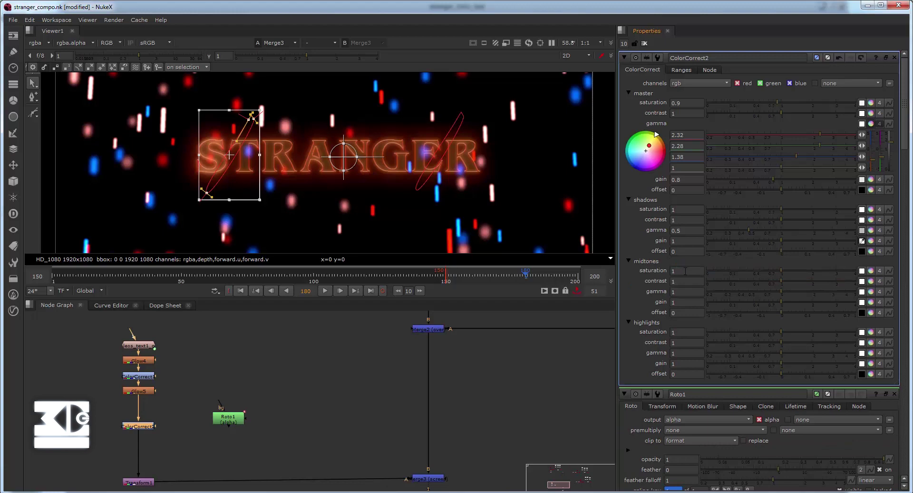
left_click(871, 240)
left_click(645, 267)
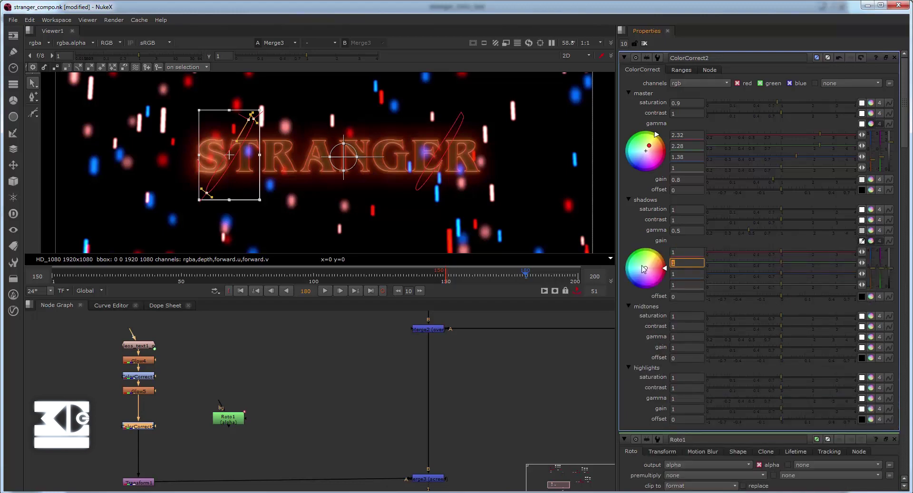
type(".72")
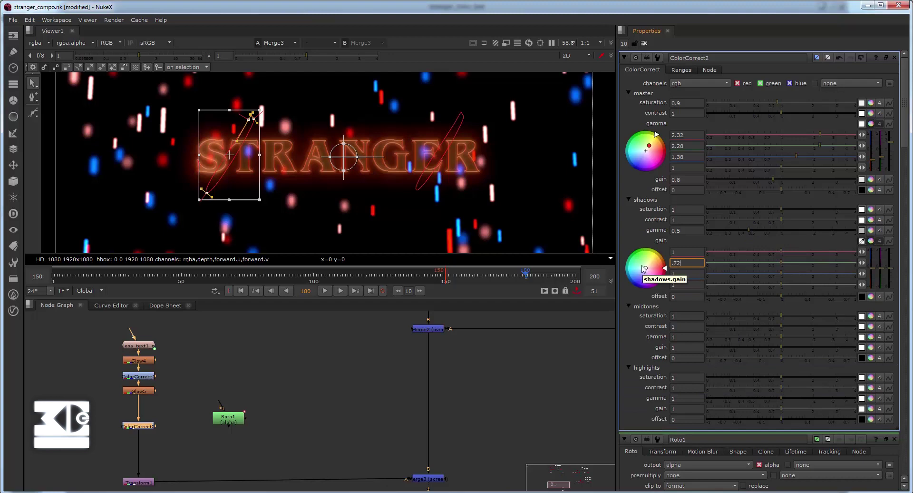
key("Return")
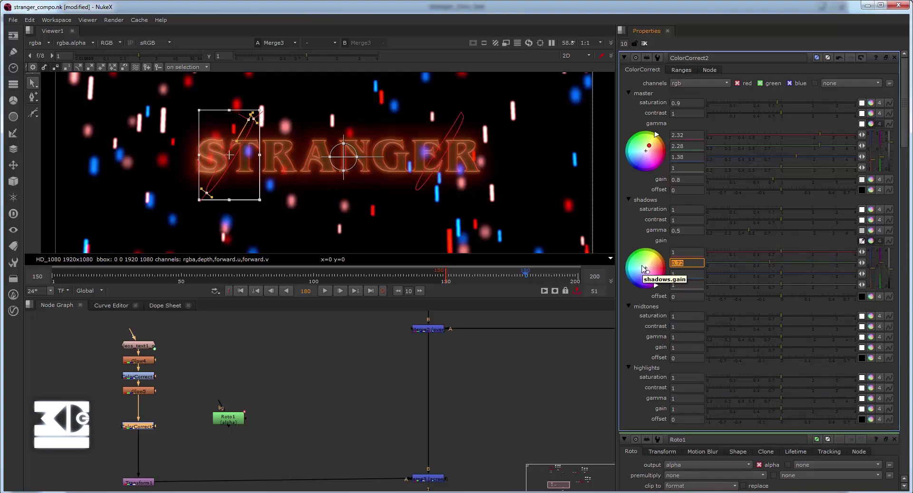
left_click(689, 272)
type(".01")
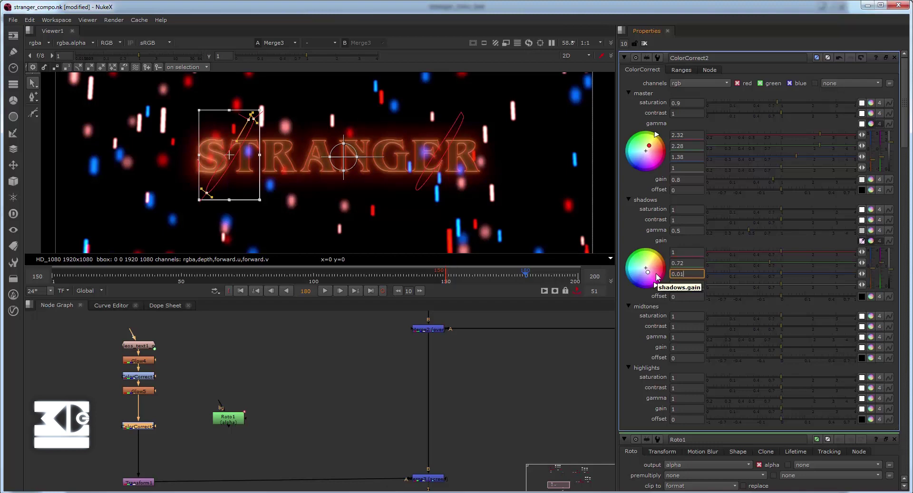
key("Return")
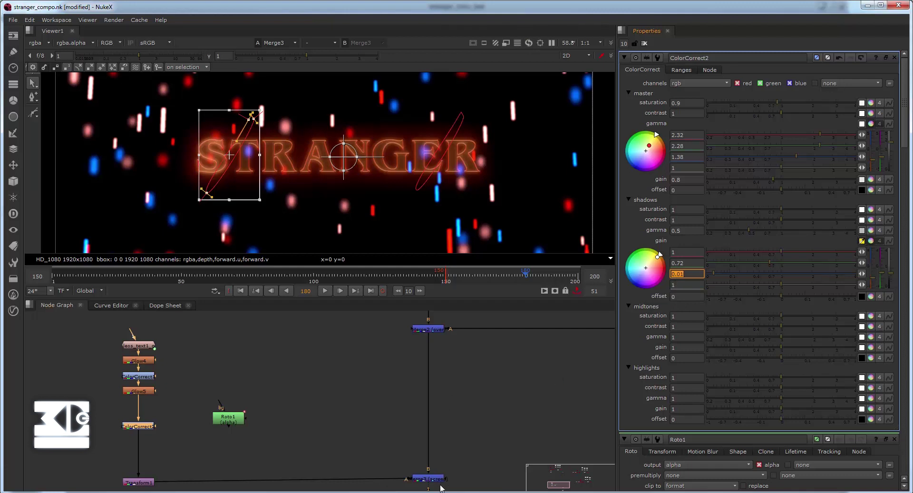
Bring up the stranger_intro_last reference video and close its window
mouse_move(445, 492)
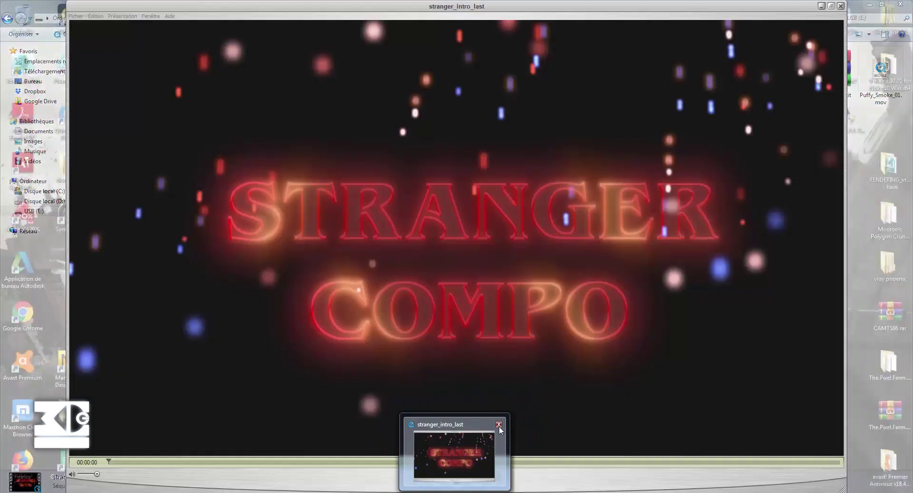
left_click(498, 424)
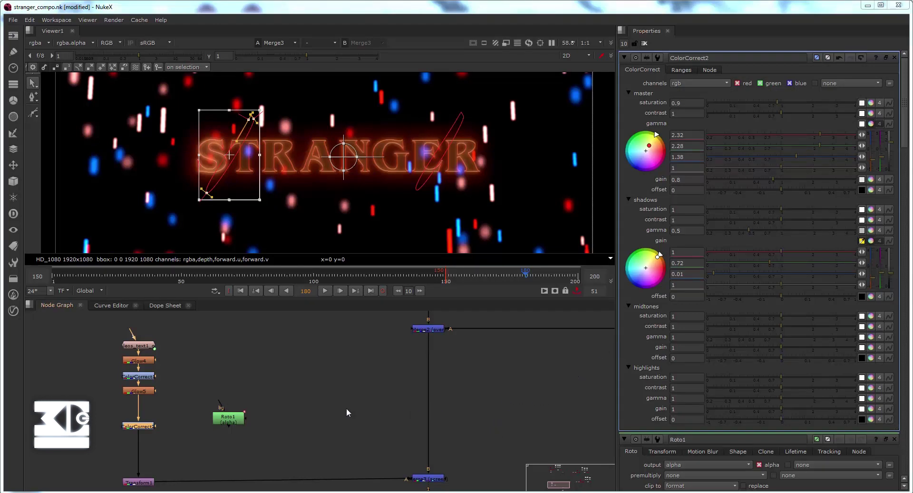
Connect the mask input of ColorCorrect2 to Roto1 and align the Roto1 node level with it
scroll(333, 401, "up", 3)
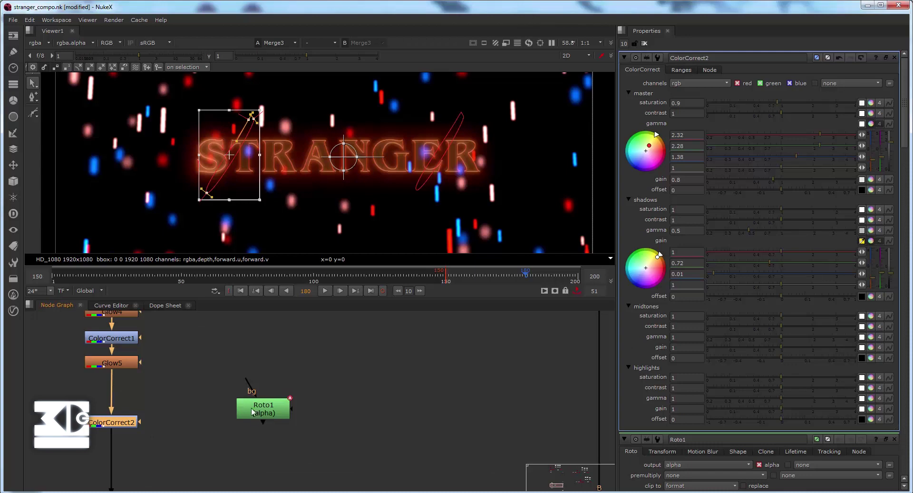
double_click(255, 414)
left_click_drag(144, 421, 251, 410)
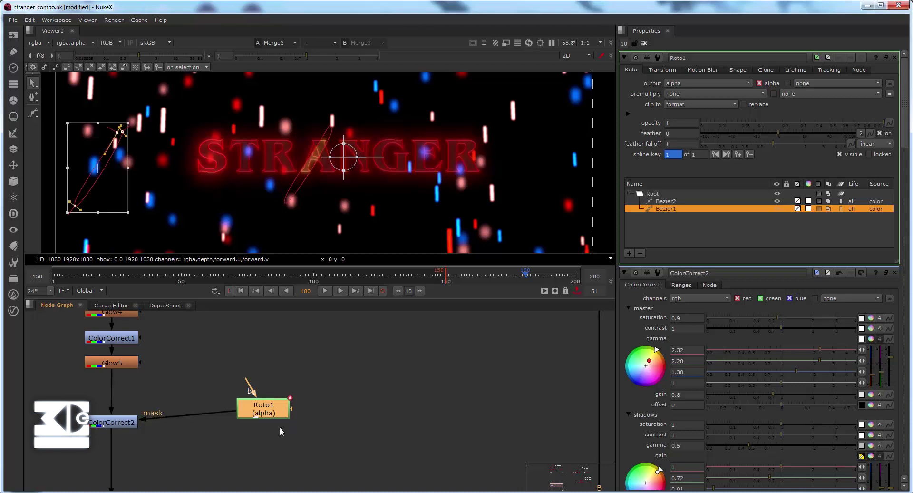
left_click_drag(260, 401, 262, 418)
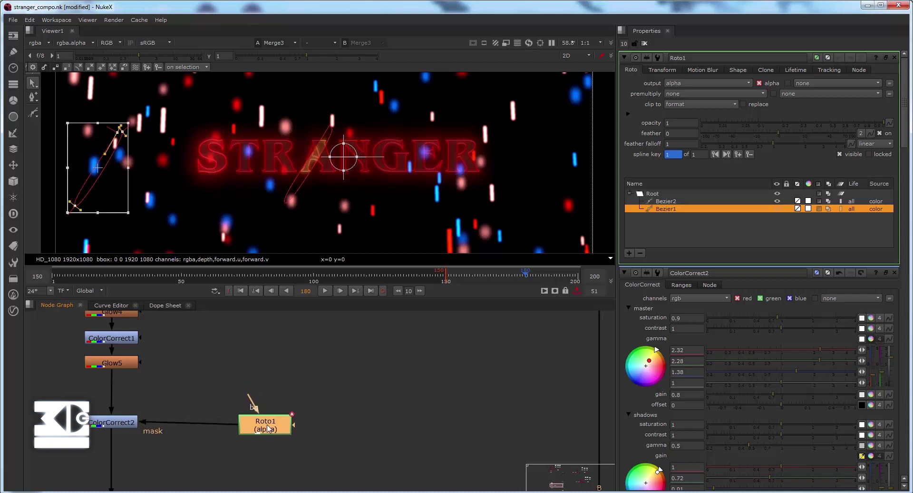
Move Bezier1 over the letters ST and Bezier2 over the letters ER at the end of STRANGER
left_click_drag(101, 168, 231, 152)
left_click(288, 193)
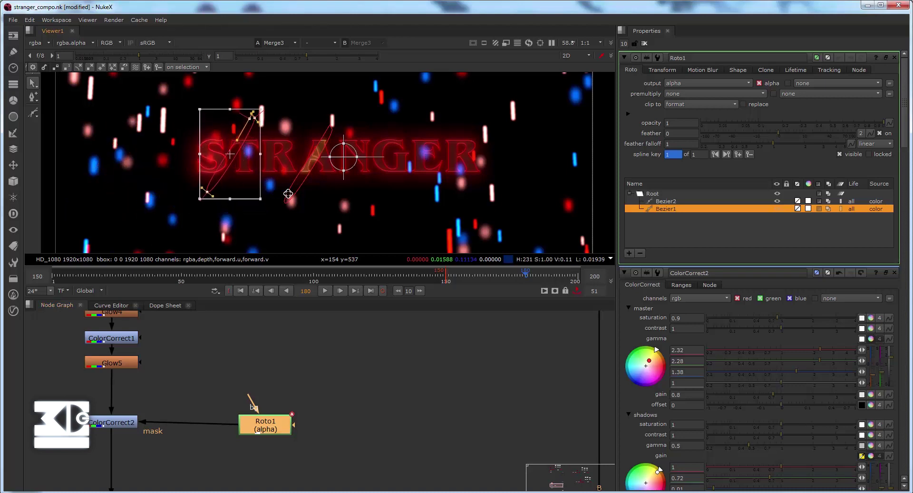
left_click_drag(312, 166, 439, 163)
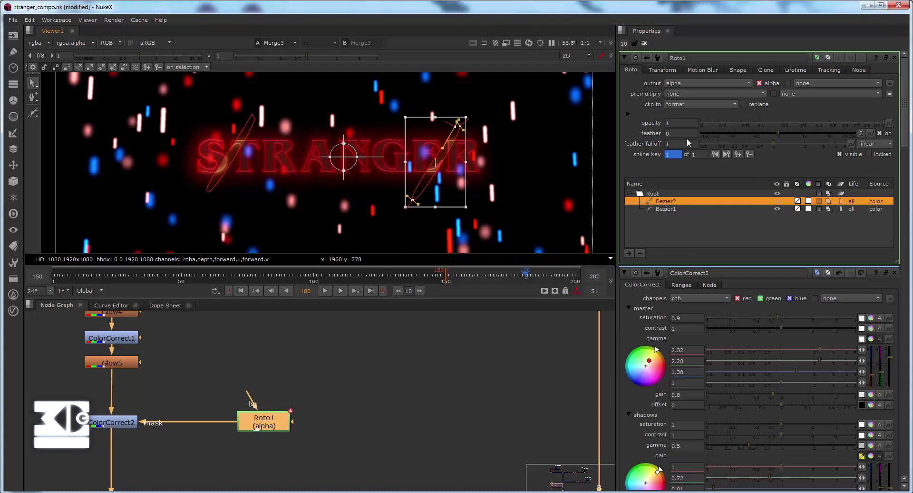
Set the feather of Bezier2 to 150 and its feather falloff to 7
left_click(683, 133)
type("200")
key("Return")
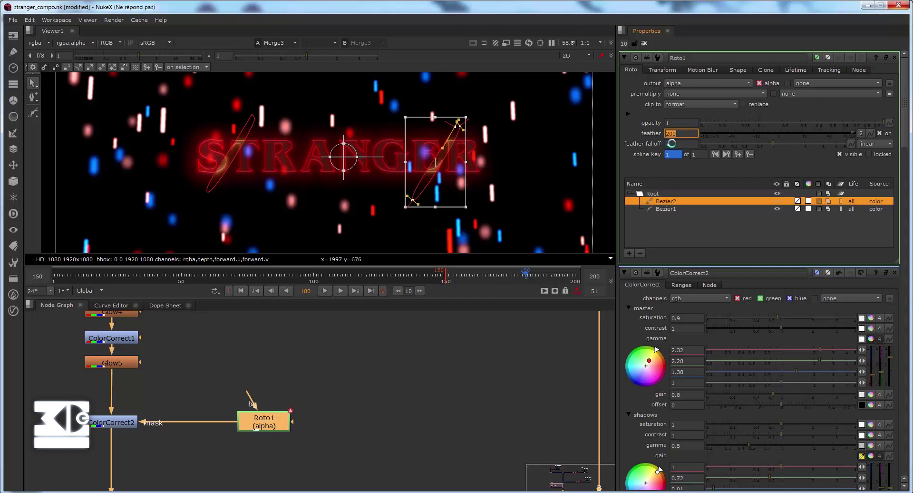
double_click(672, 143)
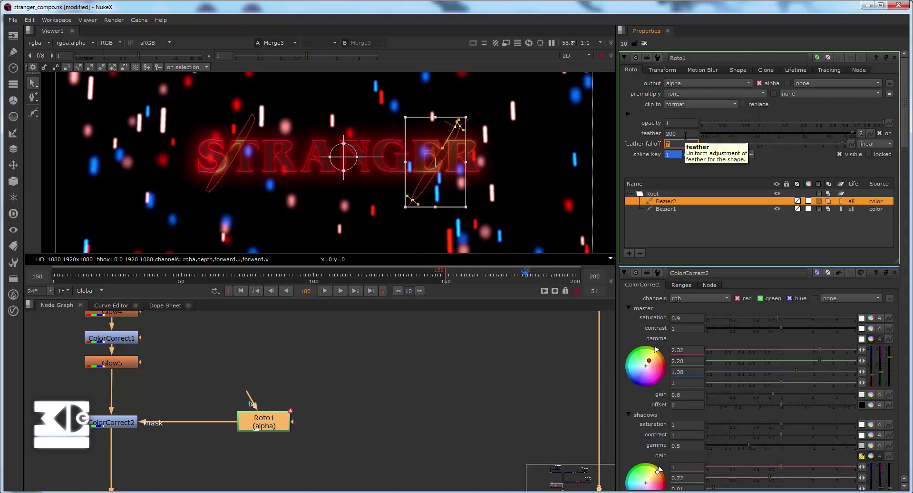
key("shift+Tab")
type("150")
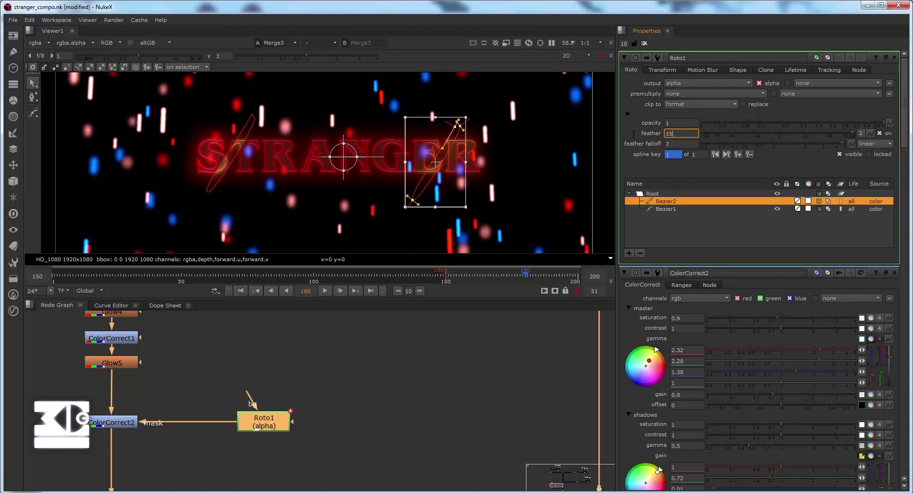
key("Return")
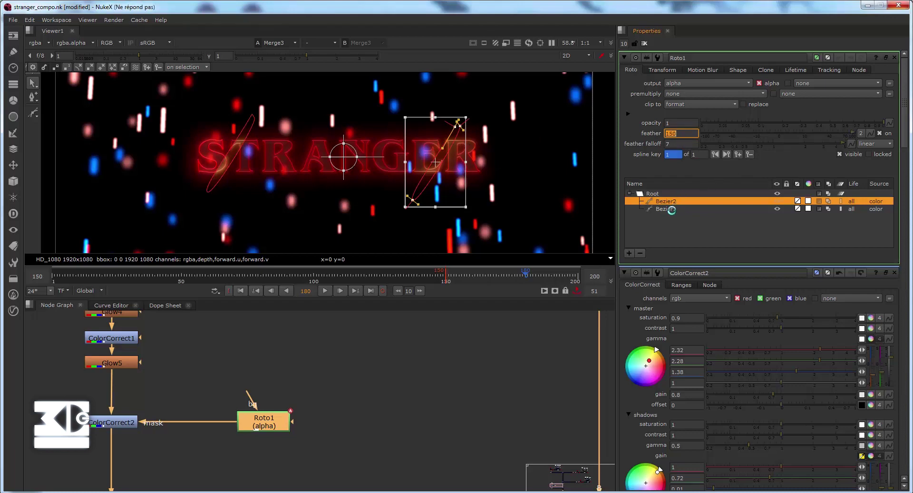
Set Bezier1's feather to 150 and feather falloff to 7, and rotate the shape to slant the opposite way over ST
left_click(665, 209)
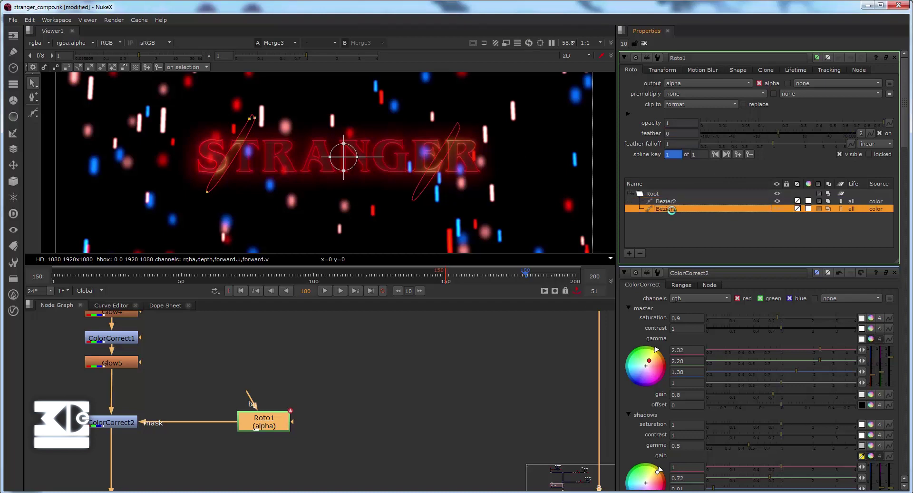
left_click(681, 133)
type("2")
type("150")
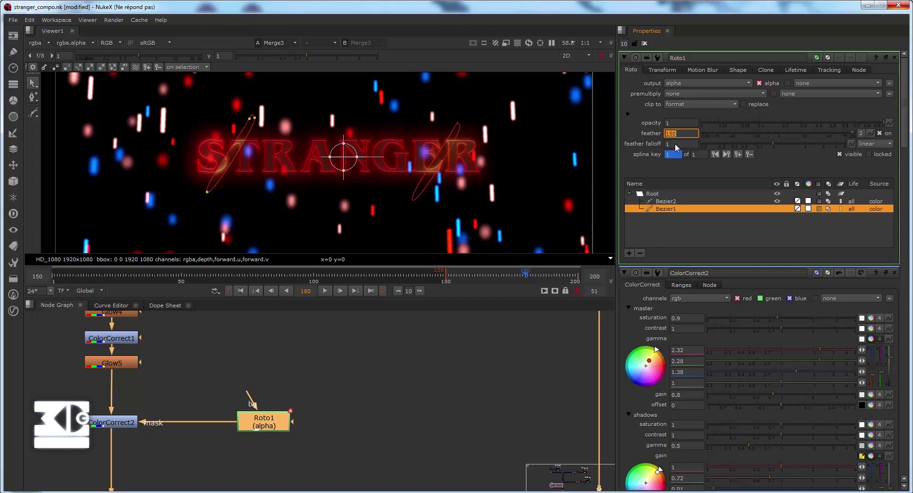
left_click_drag(675, 143, 646, 146)
type("7")
key("Return")
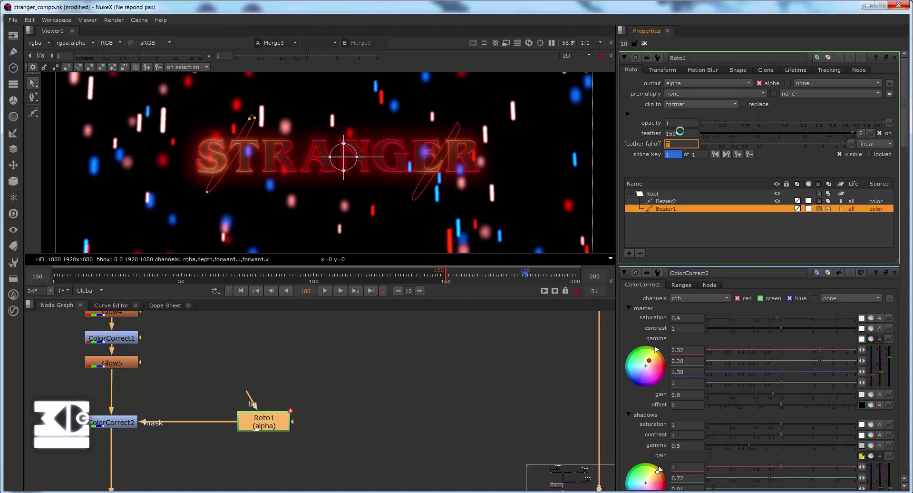
left_click_drag(180, 98, 278, 242)
left_click_drag(264, 95, 201, 95)
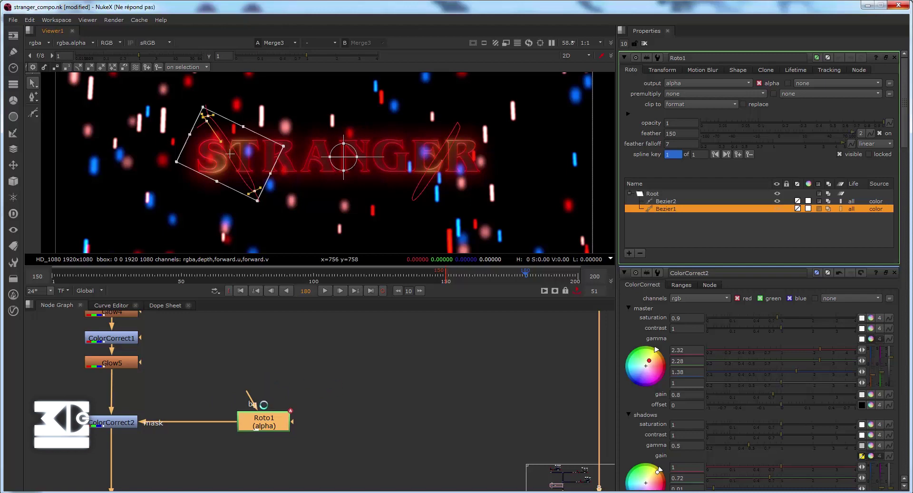
Add a Glow filter node between ColorCorrect2 and Transform1 and connect its mask input to Roto1
left_click(362, 369)
key("Tab")
type("glo")
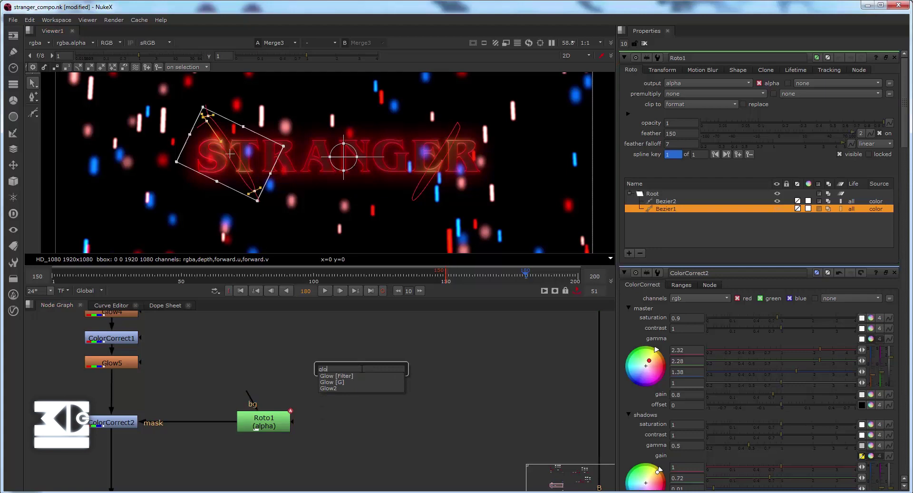
left_click(342, 378)
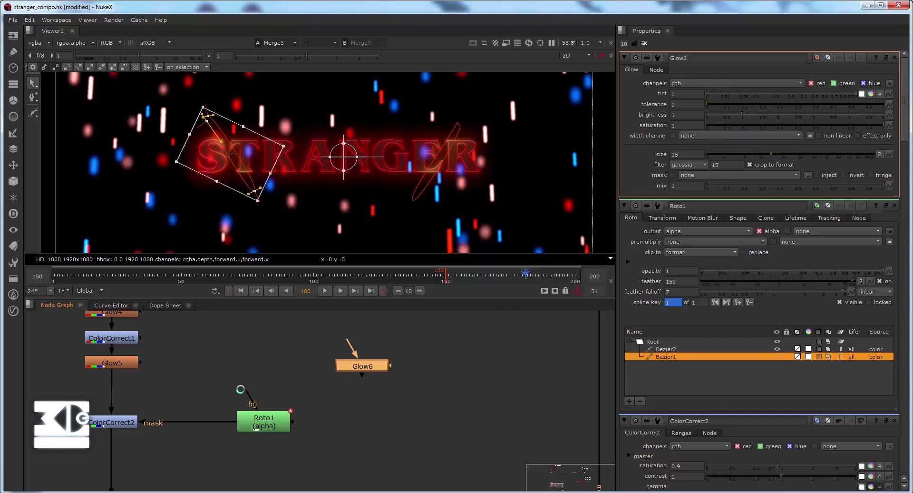
left_click_drag(145, 444, 273, 430)
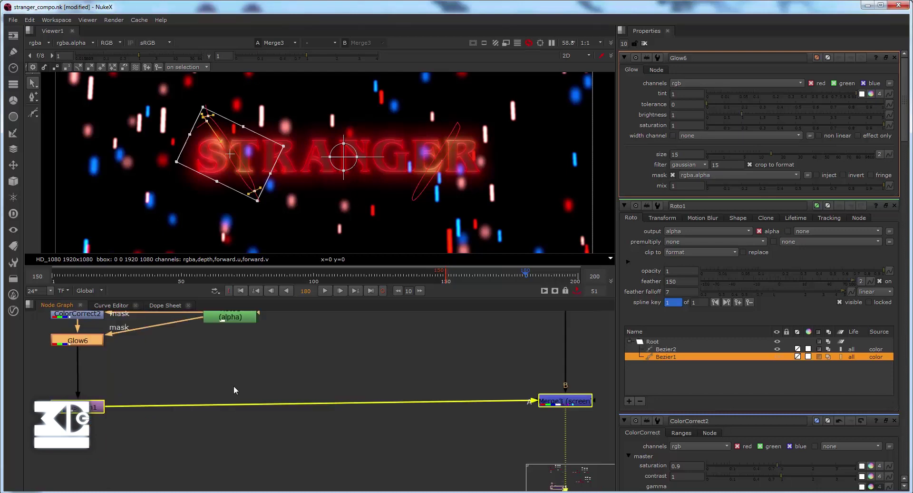
middle_click_drag(199, 386, 300, 426)
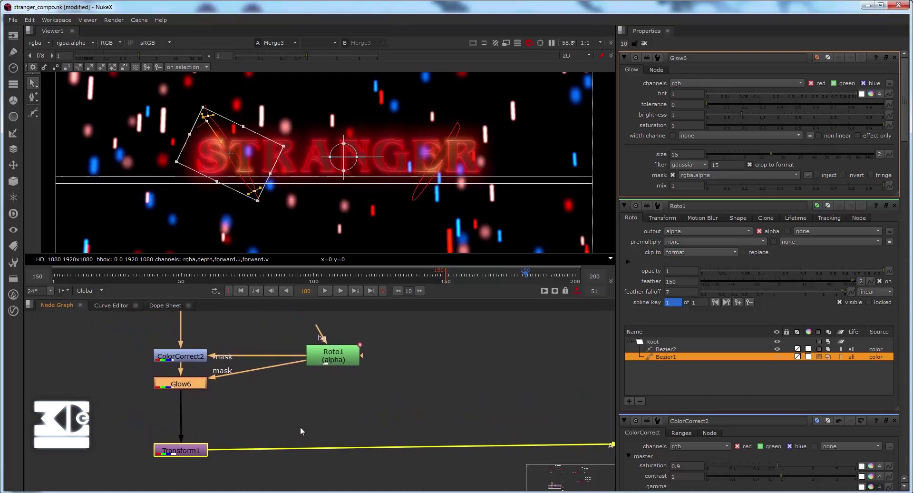
left_click(301, 425)
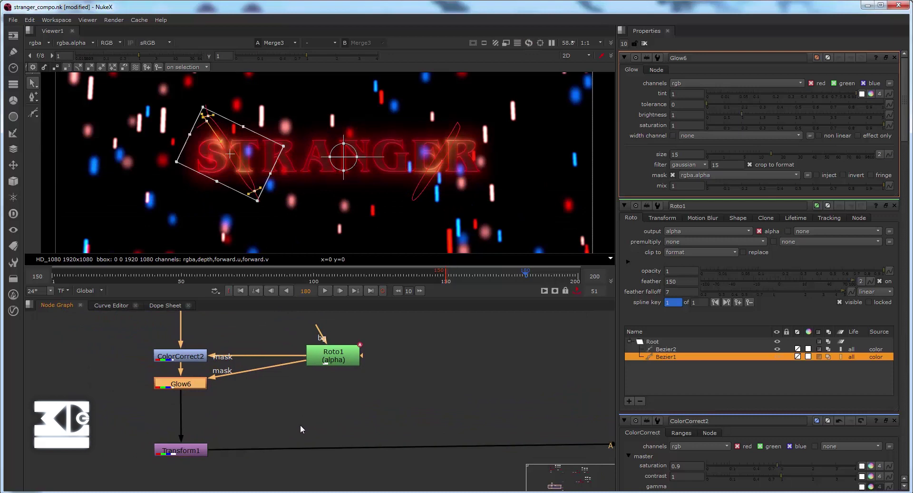
Set the size of the Glow6 node to 5
left_click(271, 399)
key("Tab")
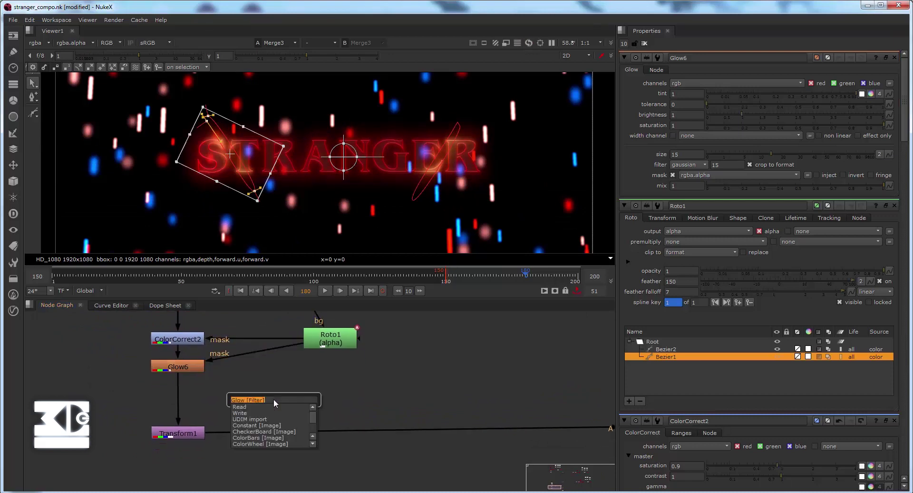
left_click(667, 154)
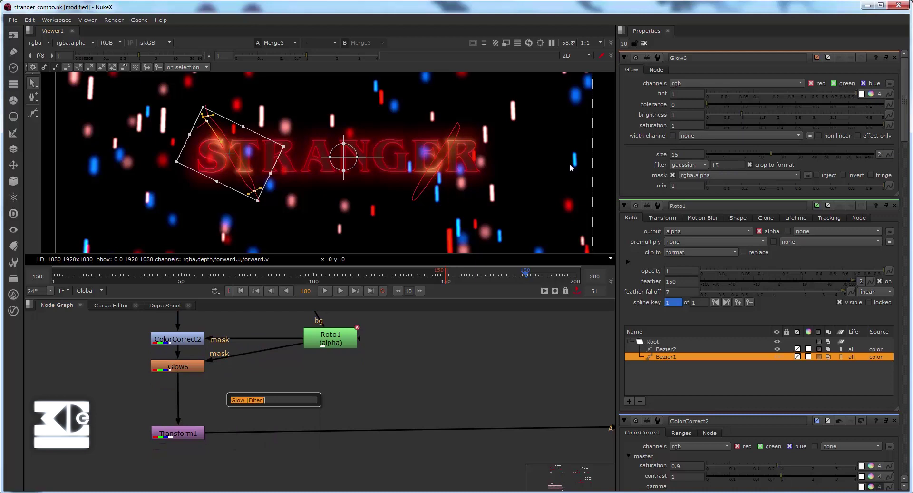
double_click(682, 154)
type("5")
key("Return")
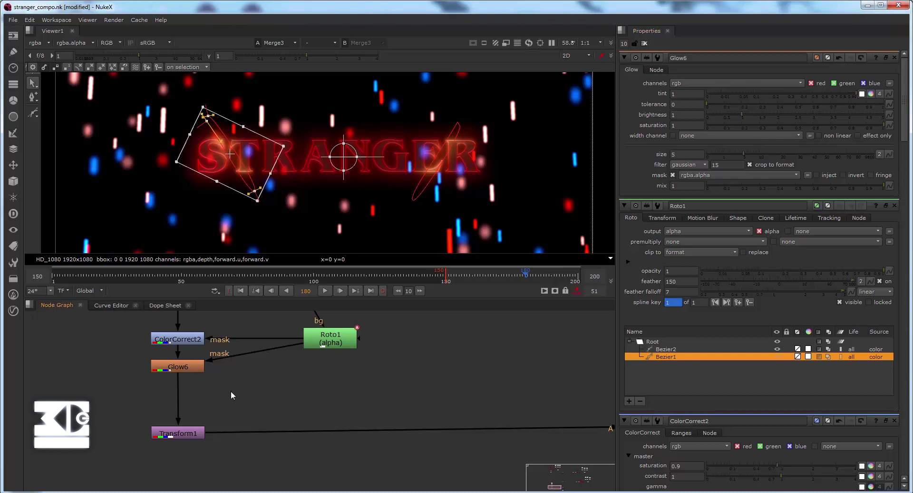
Insert a Grade node after Glow6, mask it with Roto1 and set its whitepoint to 1.2
key("Tab")
type("grade")
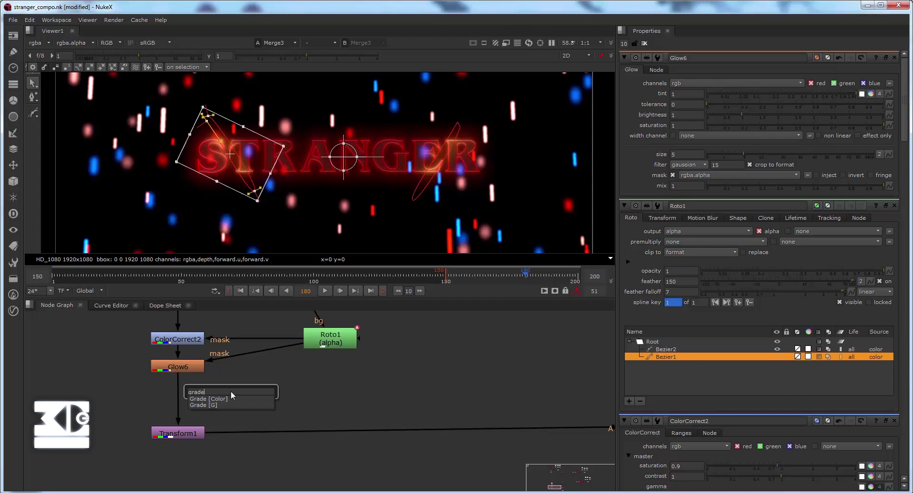
key("Return")
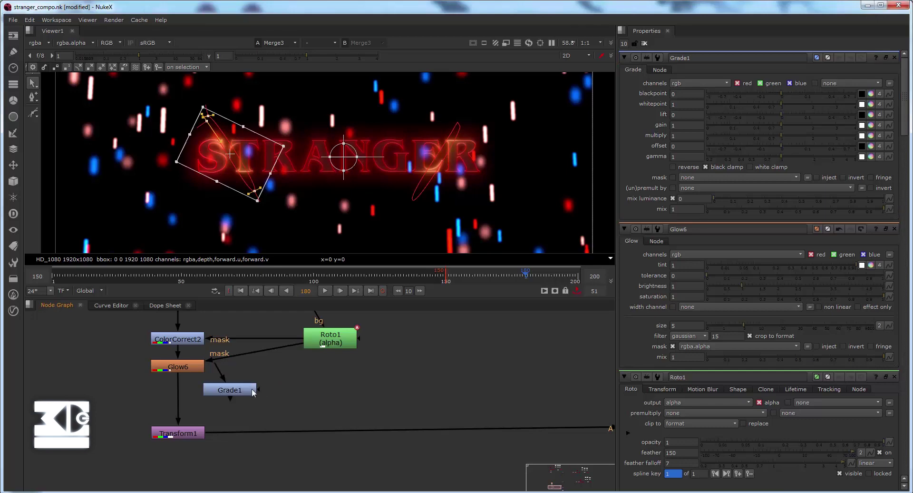
left_click_drag(253, 392, 329, 339)
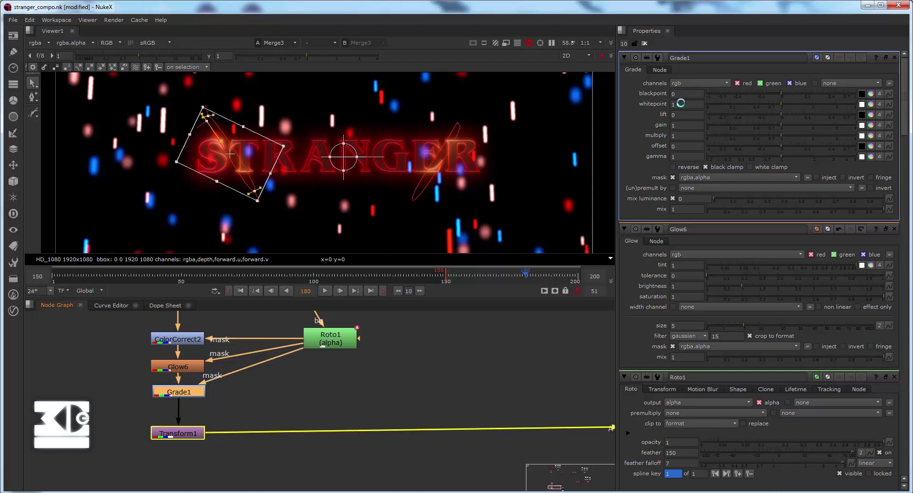
left_click(681, 104)
type(".2")
key("Return")
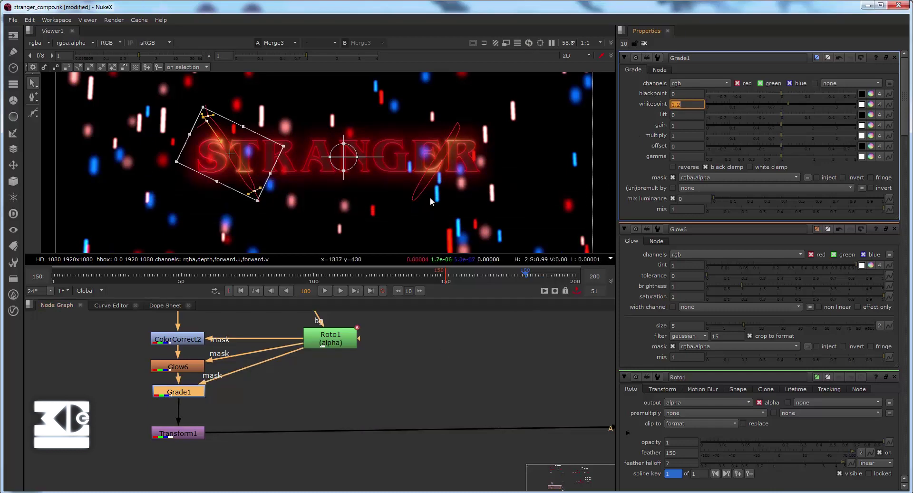
Close all open node properties and examine the lit STRANGER title in the viewer
left_click(440, 349)
scroll(445, 367, "down", 5)
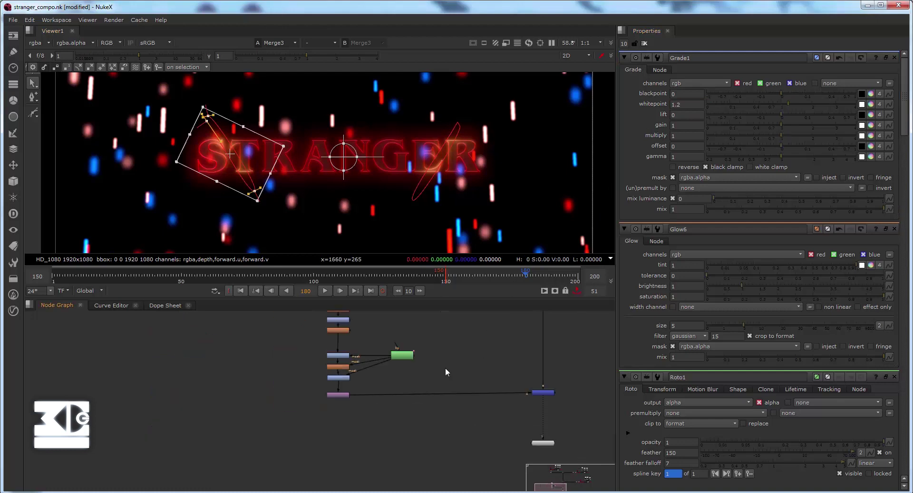
middle_click_drag(419, 363, 428, 412)
scroll(441, 364, "down", 3)
middle_click_drag(442, 365, 351, 383)
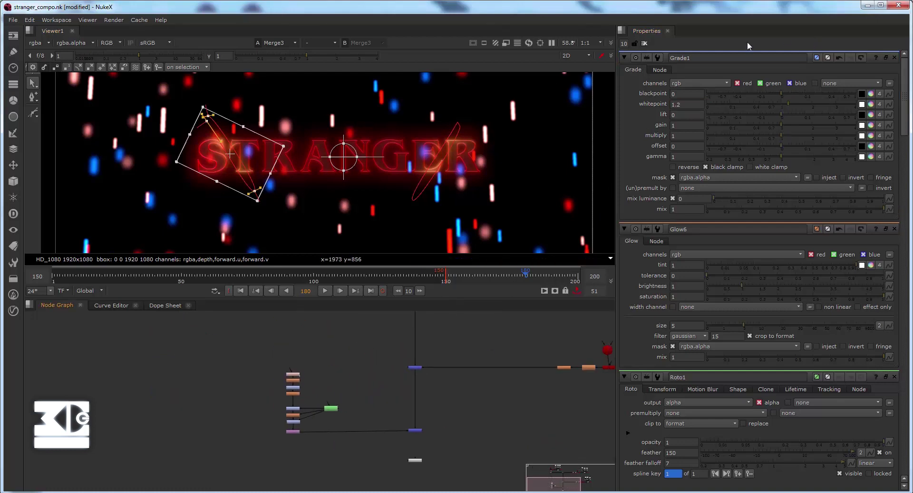
left_click(644, 43)
scroll(350, 179, "down", 2)
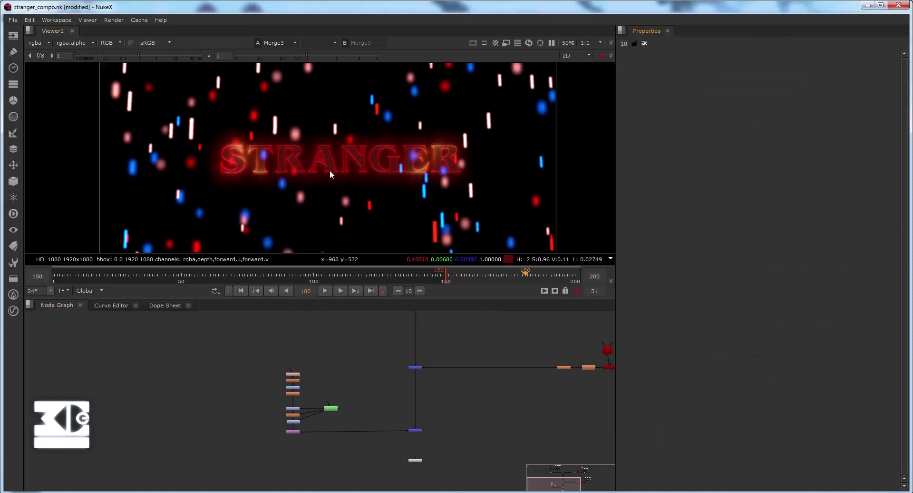
scroll(323, 168, "up", 4)
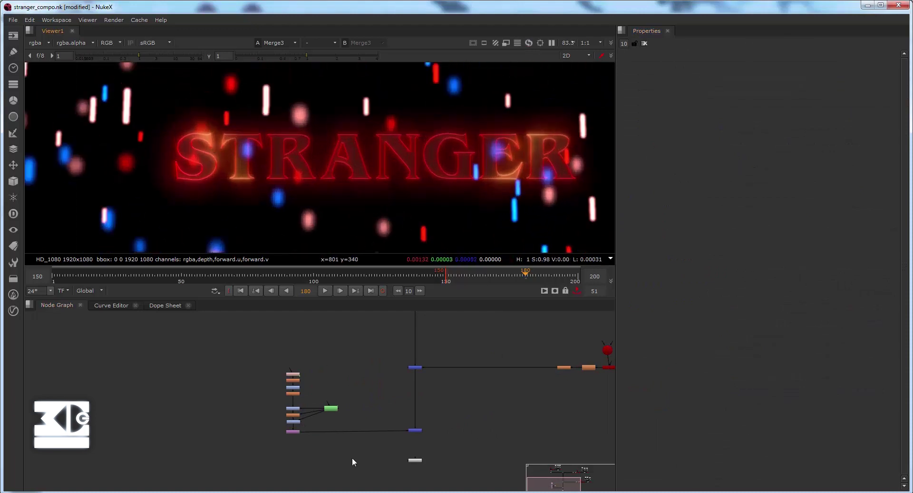
scroll(352, 458, "down", 2)
scroll(381, 428, "up", 2)
scroll(334, 201, "down", 4)
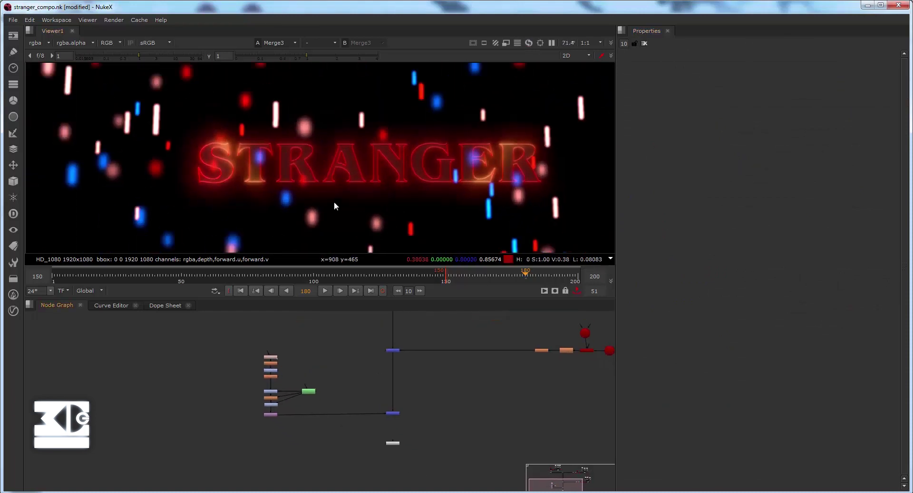
middle_click_drag(304, 162, 293, 137)
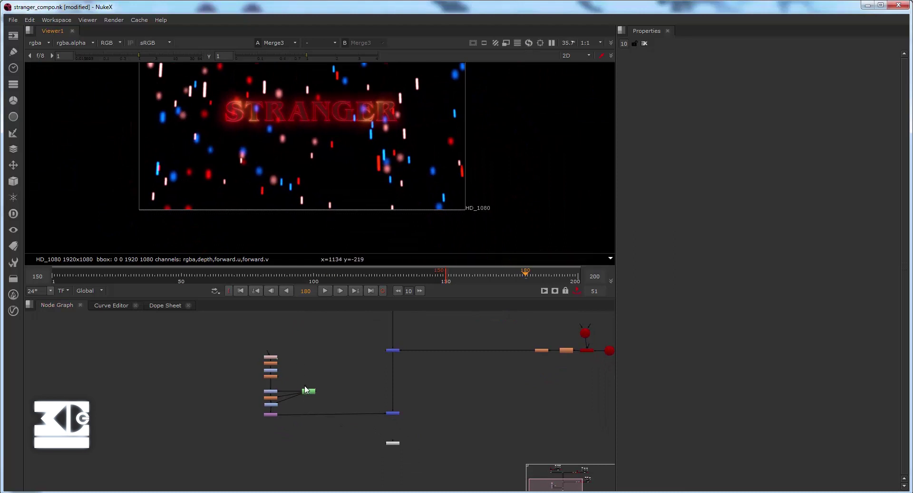
Duplicate the whole STRANGER text node column together with its Roto node
scroll(278, 372, "up", 3)
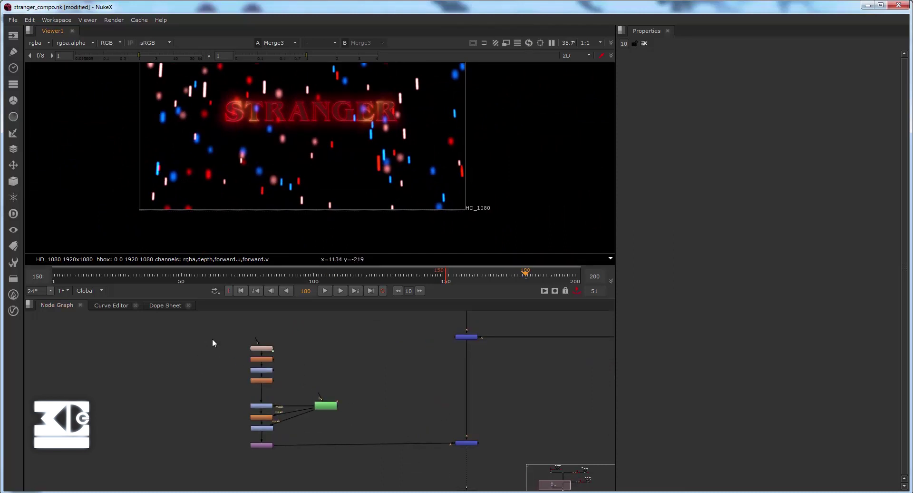
scroll(288, 392, "down", 2)
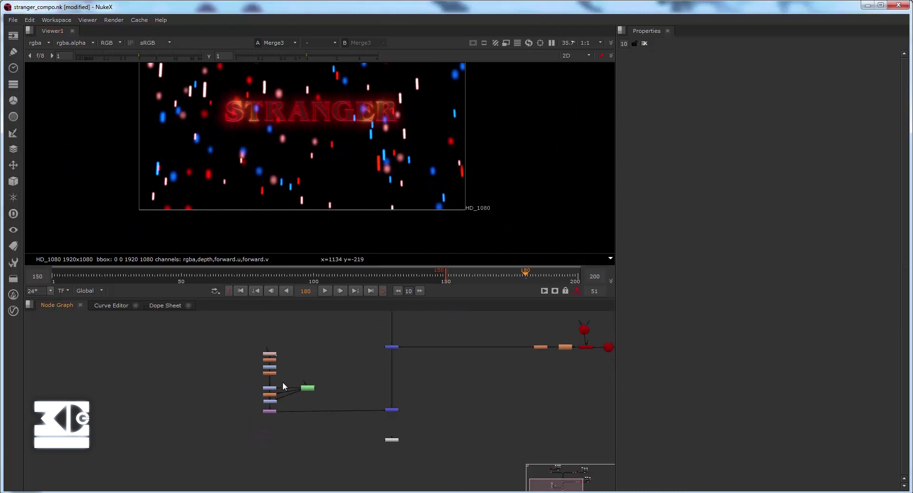
scroll(283, 383, "up", 4)
scroll(262, 361, "down", 2)
left_click_drag(235, 332, 339, 453)
middle_click_drag(292, 450, 289, 391)
left_click(280, 414)
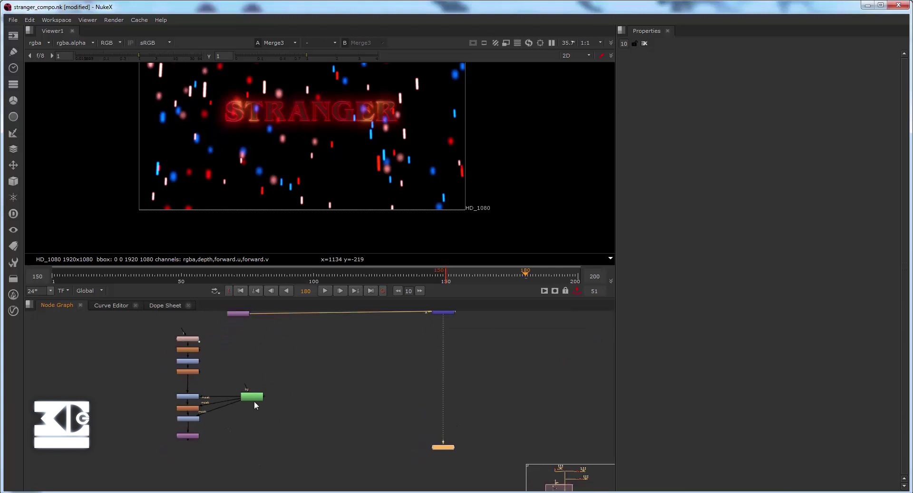
Move the duplicated text column and its Roto node to just below and left of the original column
scroll(250, 408, "up", 3)
middle_click_drag(201, 397, 244, 435)
scroll(249, 422, "down", 4)
left_click_drag(215, 372, 284, 488)
left_click_drag(274, 430, 241, 394)
Insert a new Merge node on the main pipe below Merge3 and set its operation to screen
left_click(380, 412)
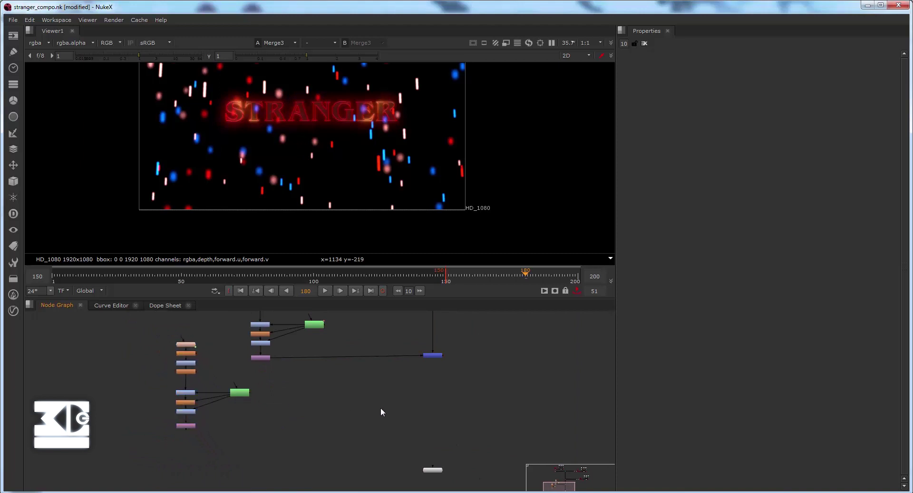
key("m")
left_click_drag(389, 413, 436, 415)
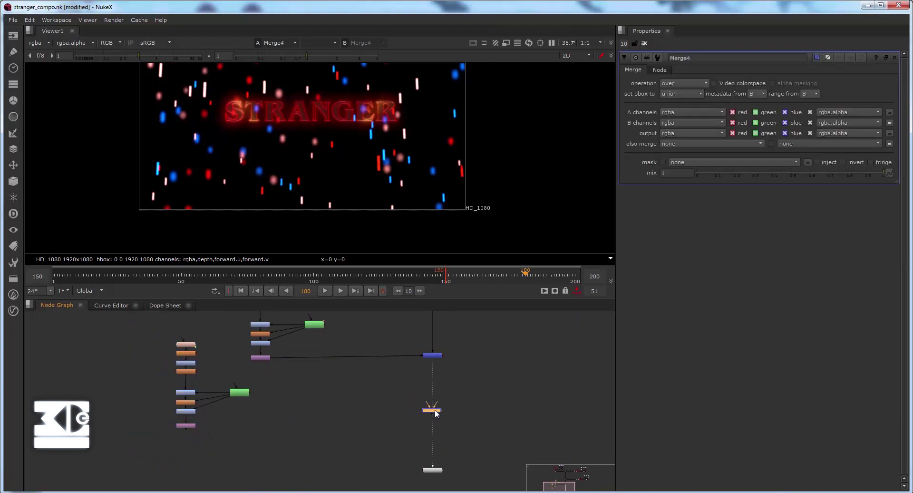
scroll(435, 414, "up", 5)
left_click(679, 81)
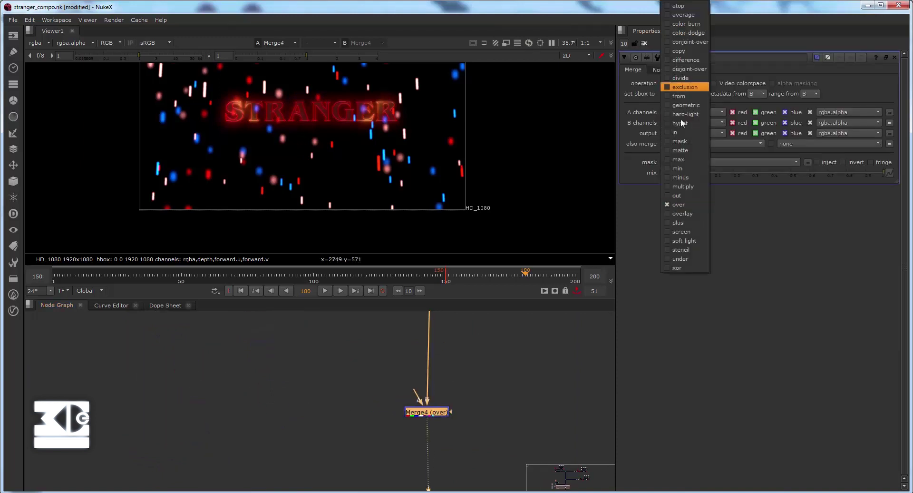
left_click(672, 232)
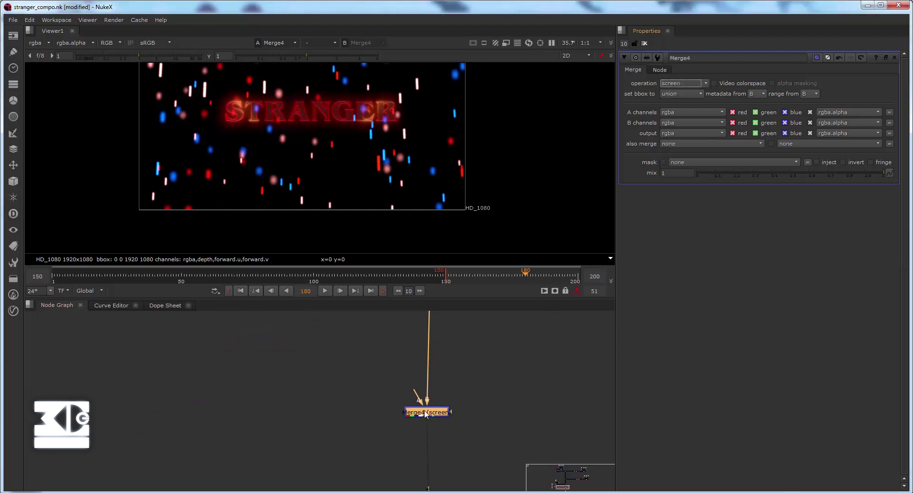
Connect the duplicated column's Transform to Merge4's A input and move the copied title below STRANGER, translate x -456, y -248
scroll(381, 400, "down", 5)
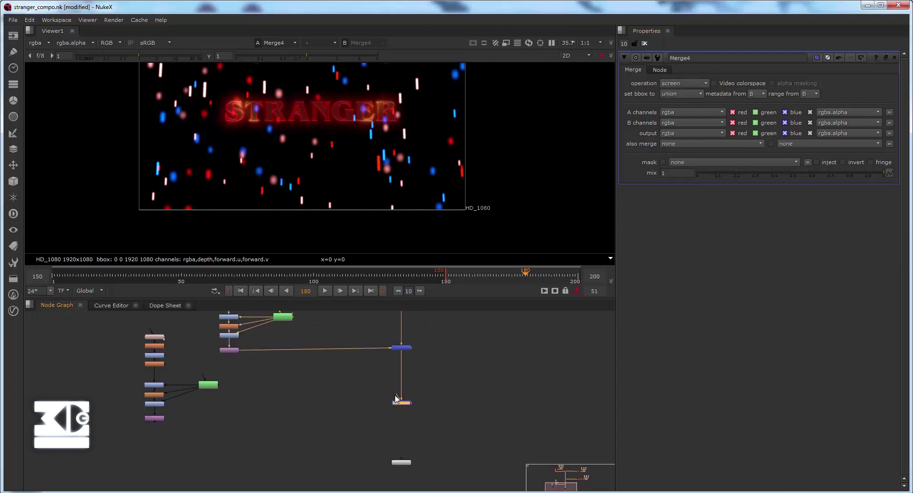
left_click_drag(395, 398, 160, 420)
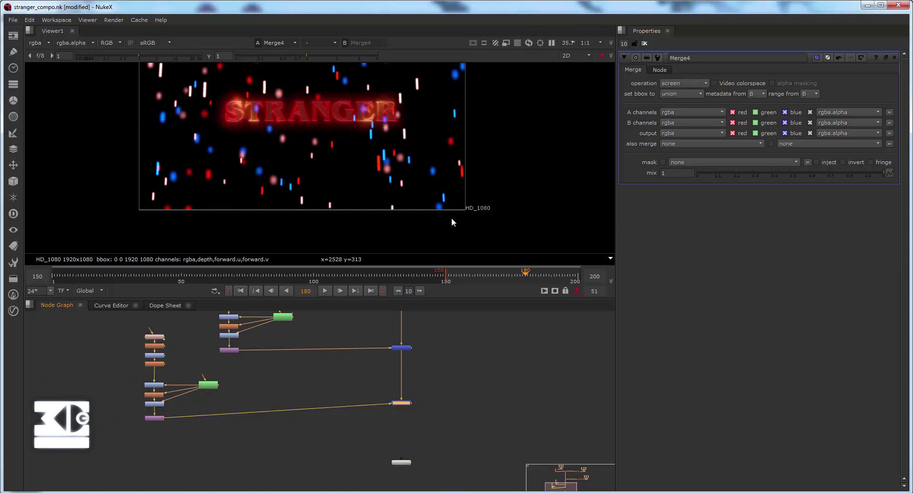
scroll(170, 415, "up", 5)
scroll(271, 450, "down", 2)
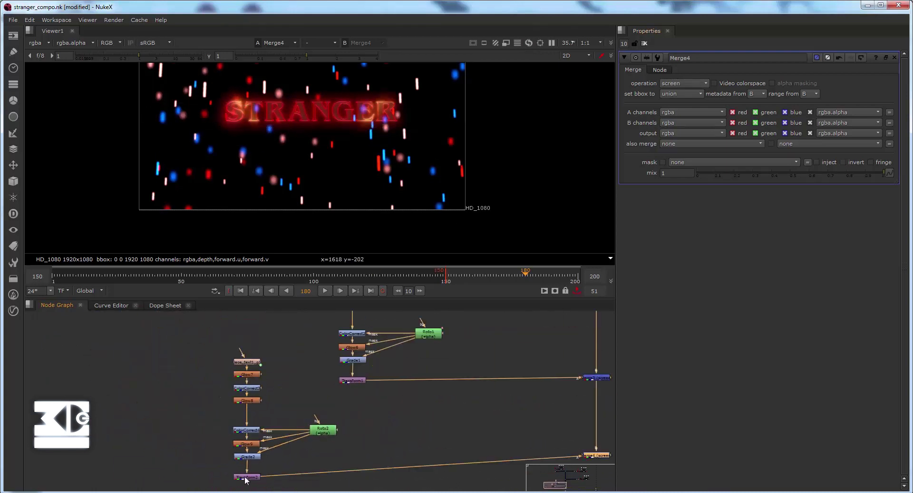
double_click(247, 476)
left_click(310, 115)
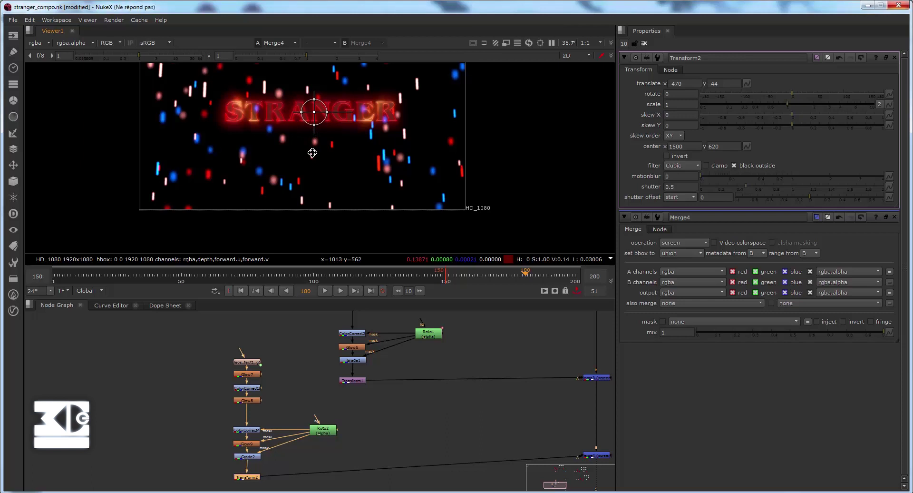
left_click_drag(312, 153, 313, 148)
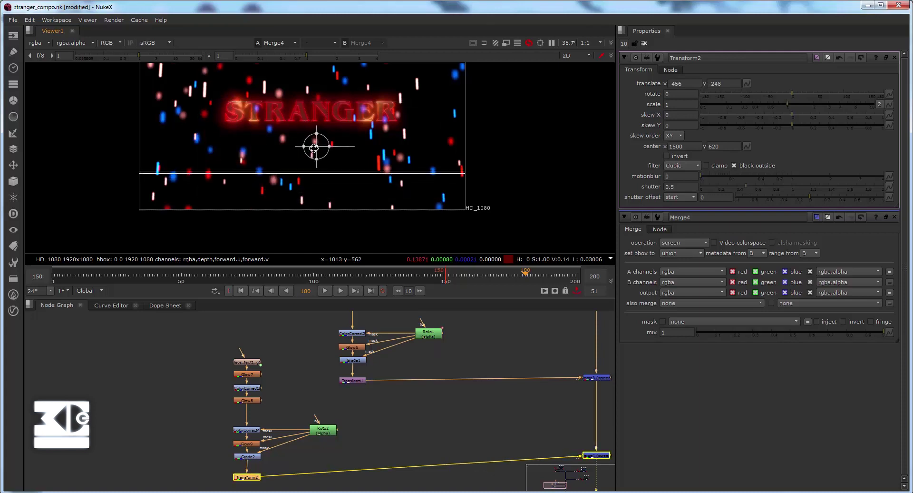
left_click(268, 247)
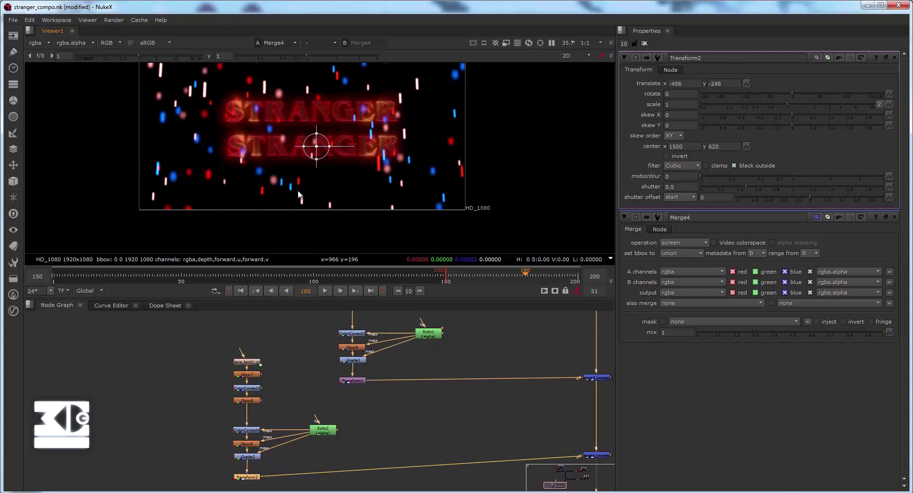
Change the duplicated text node's message to COMPO and update the generated text
double_click(247, 362)
left_click_drag(687, 84, 657, 84)
key("BackSpace")
type("C")
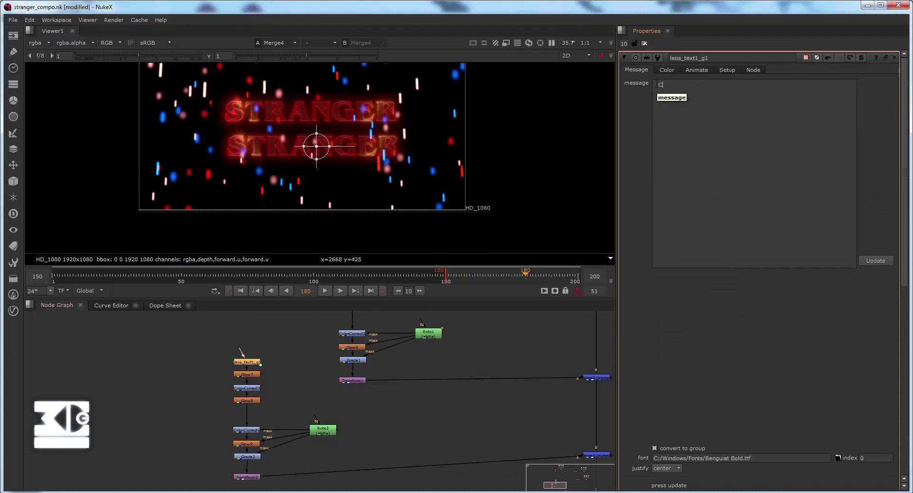
type("OLMPO")
left_click(875, 260)
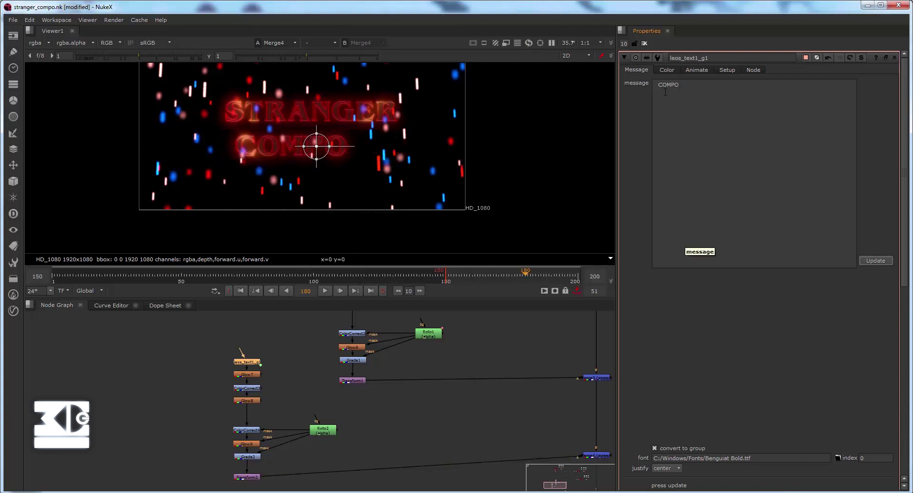
Add a leading space before COMPO to centre it under STRANGER, update the text, and close all open node properties
left_click(877, 261)
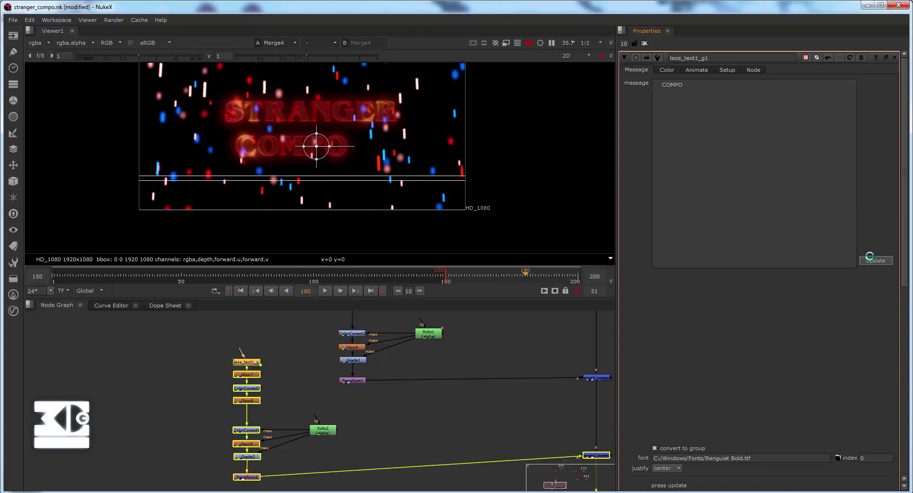
key("f")
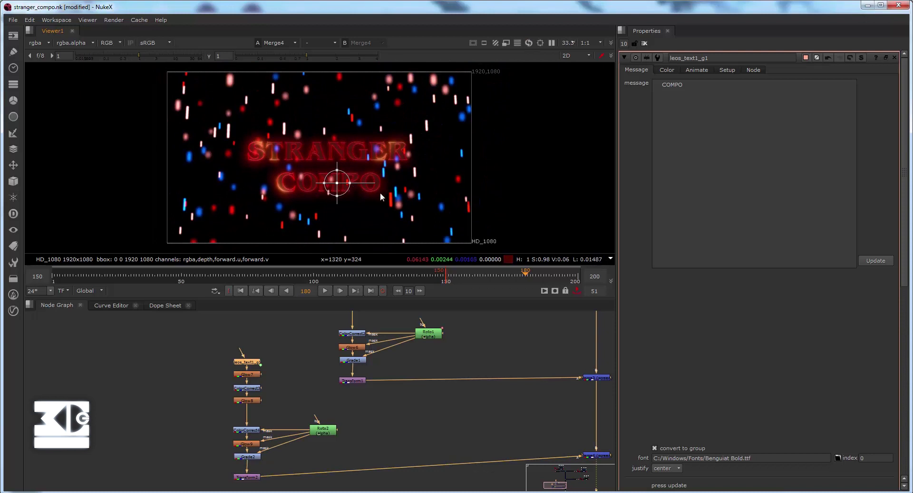
left_click(458, 433)
left_click(644, 43)
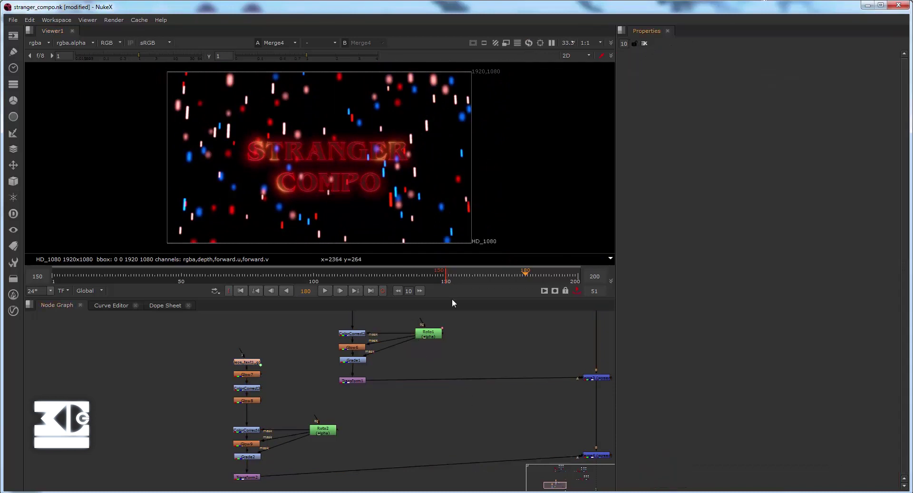
Set a scale keyframe of 1.2 at frame 150 on the Transform of the STRANGER column
scroll(457, 372, "down", 3)
scroll(398, 373, "up", 3)
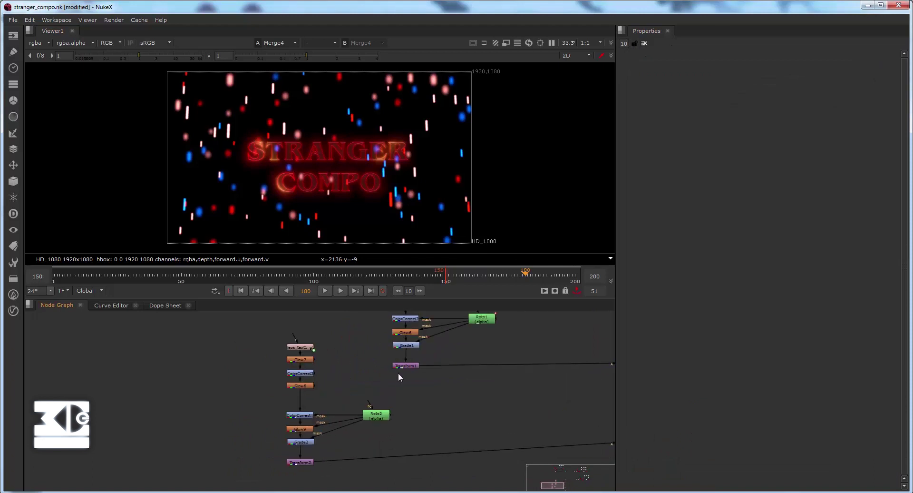
double_click(400, 369)
double_click(685, 102)
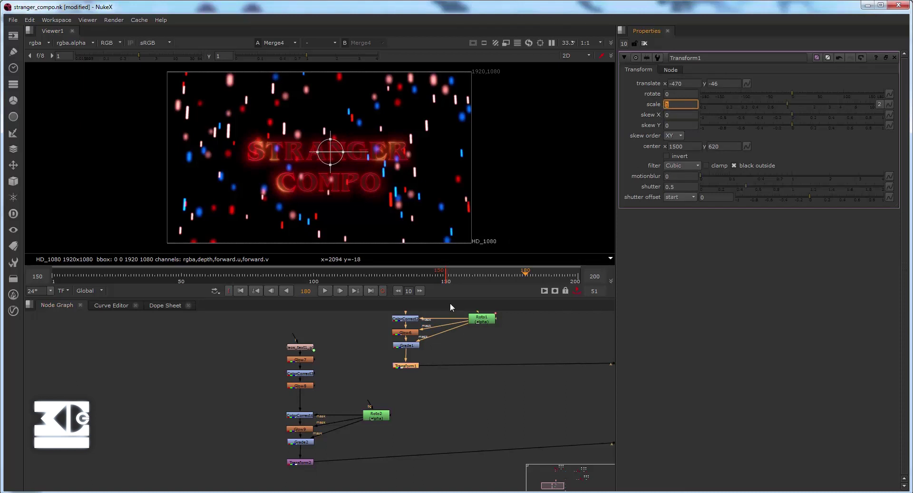
left_click(447, 276)
left_click(456, 277)
left_click(447, 274)
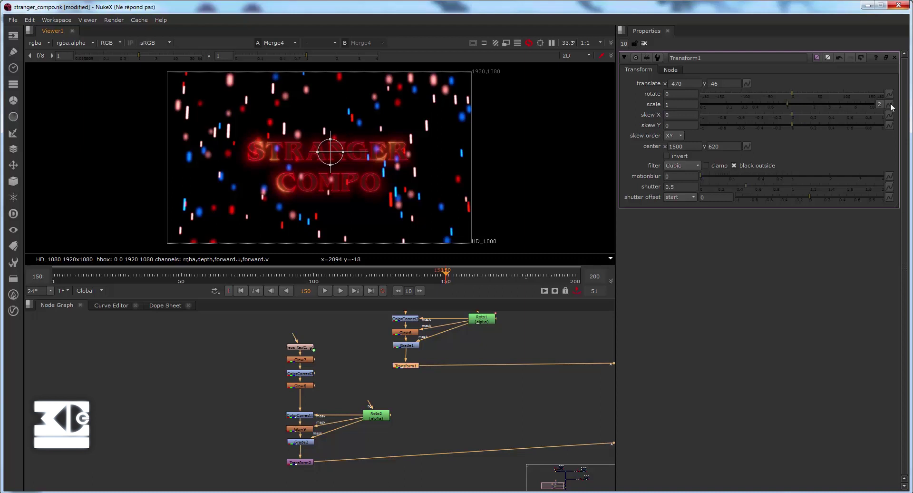
left_click(890, 103)
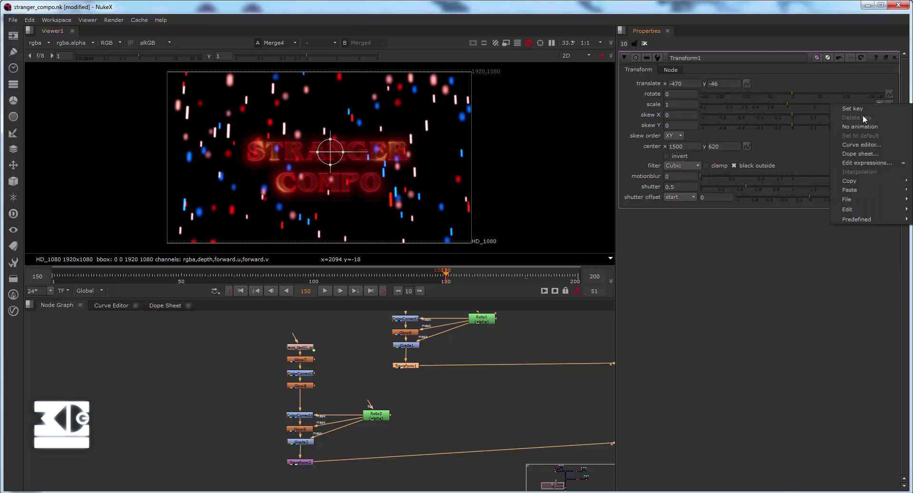
left_click(859, 108)
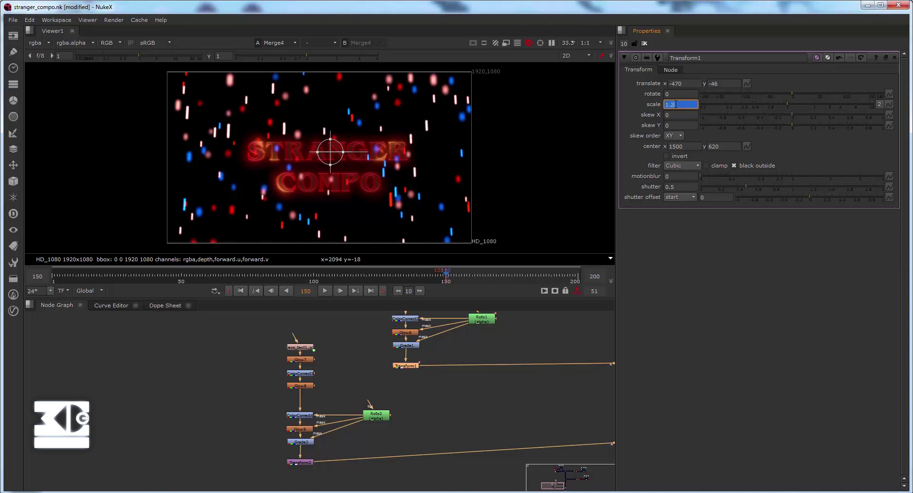
key("Return")
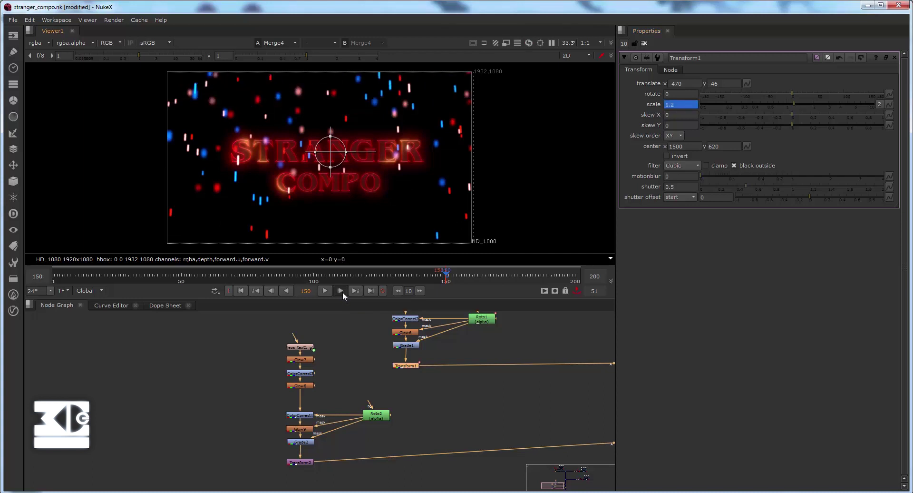
Set the STRANGER Transform's scale to 1 at the last frame, 200
left_click(370, 291)
type("1")
key("Return")
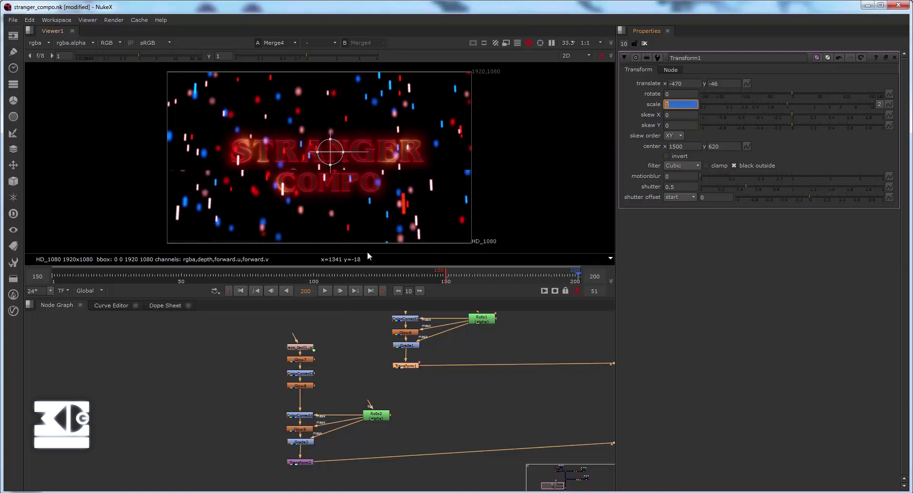
Disable the whole COMPO node column with its Roto node, and the Merge4 node that brings it in
middle_click_drag(440, 396, 384, 388)
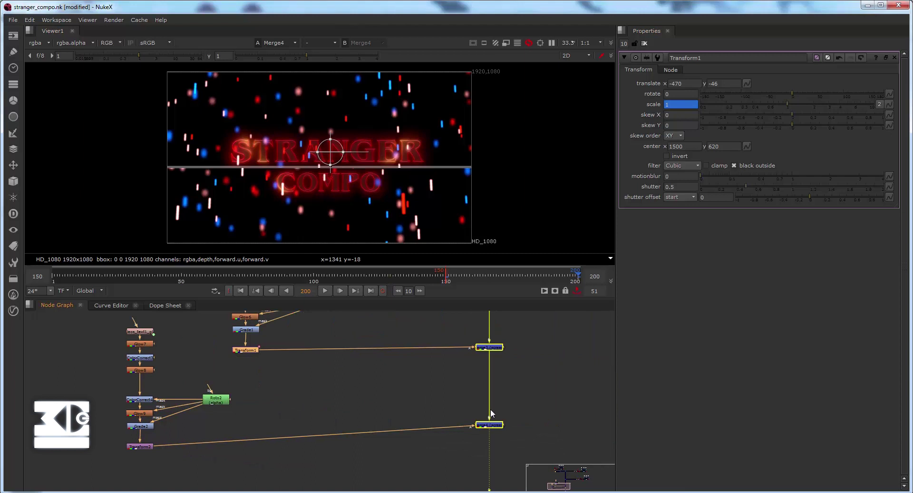
scroll(490, 409, "down", 2)
left_click_drag(190, 341, 311, 459)
key("d")
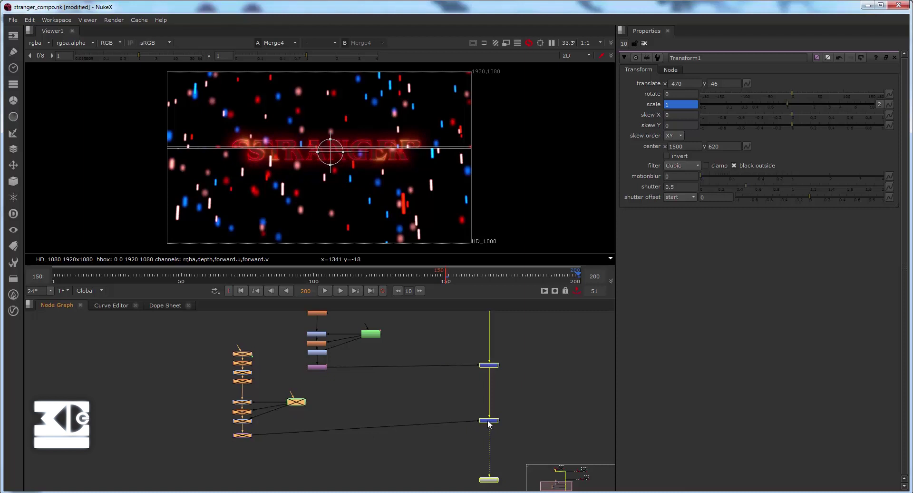
key("d")
key("d")
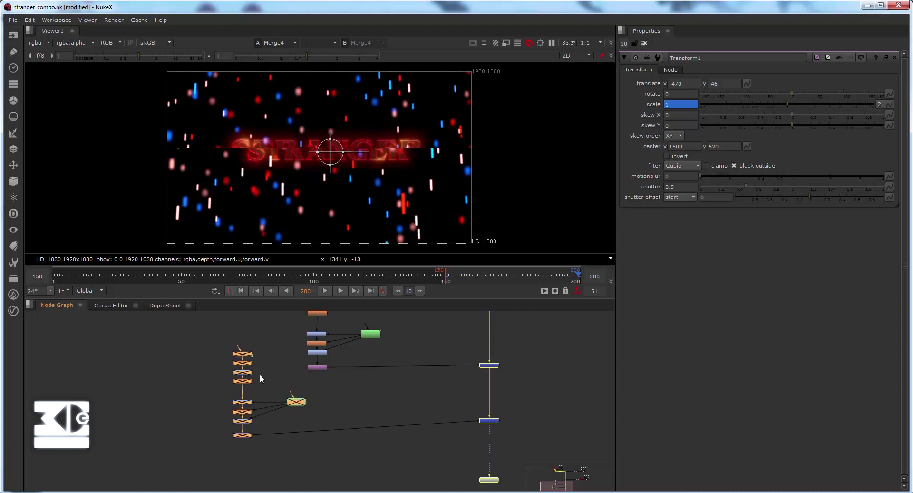
left_click_drag(495, 422, 495, 432)
key("d")
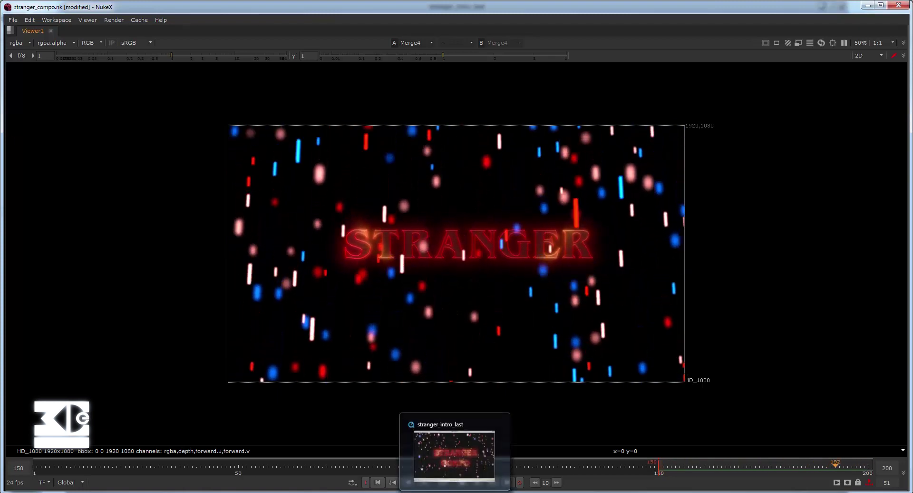
Switch to the stranger_intro_last reference movie and play it to examine the title animation
left_click(455, 492)
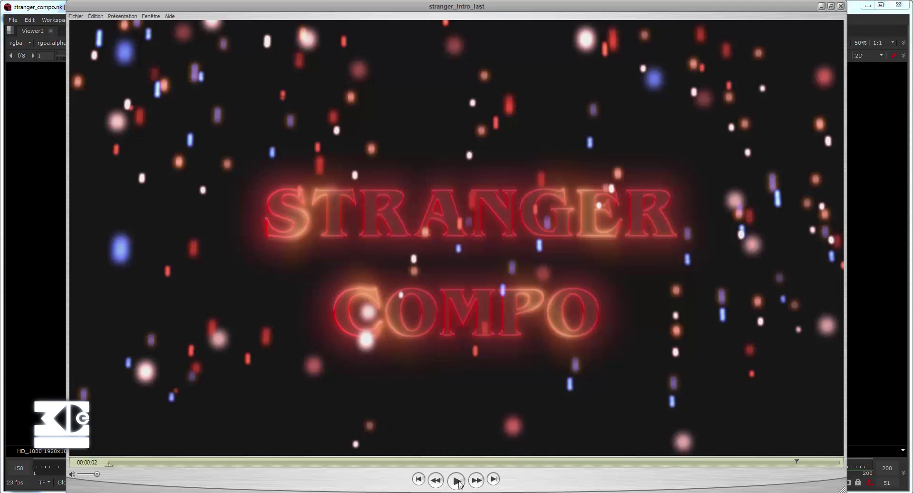
left_click(454, 478)
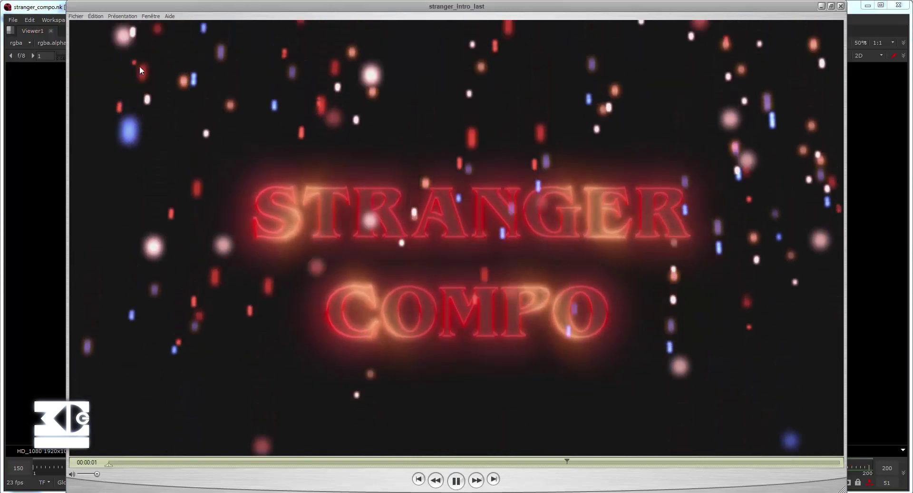